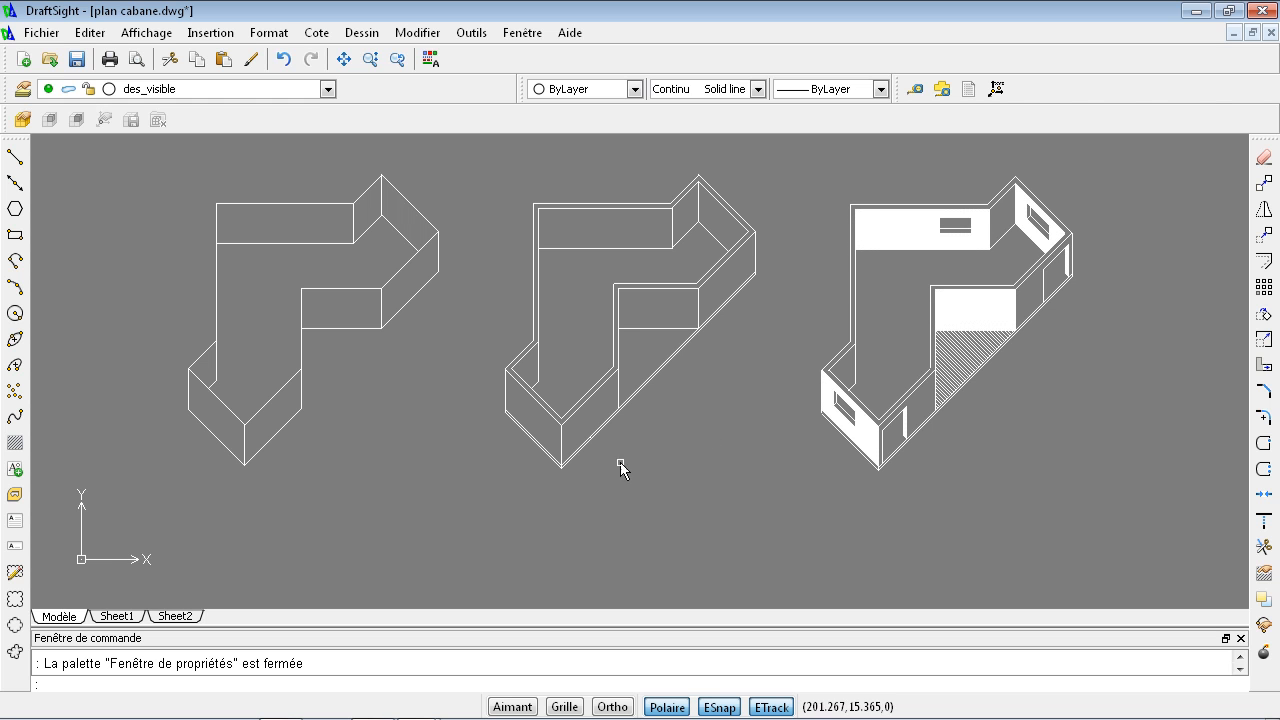
Move to an empty drawing area and set the polar guide increment angle to 45 degrees.
mouse_move(514, 383)
middle_down()
mouse_move(486, 280)
mouse_move(519, 116)
middle_up()
mouse_move(482, 422)
middle_down()
mouse_move(474, 357)
mouse_move(451, 318)
middle_up()
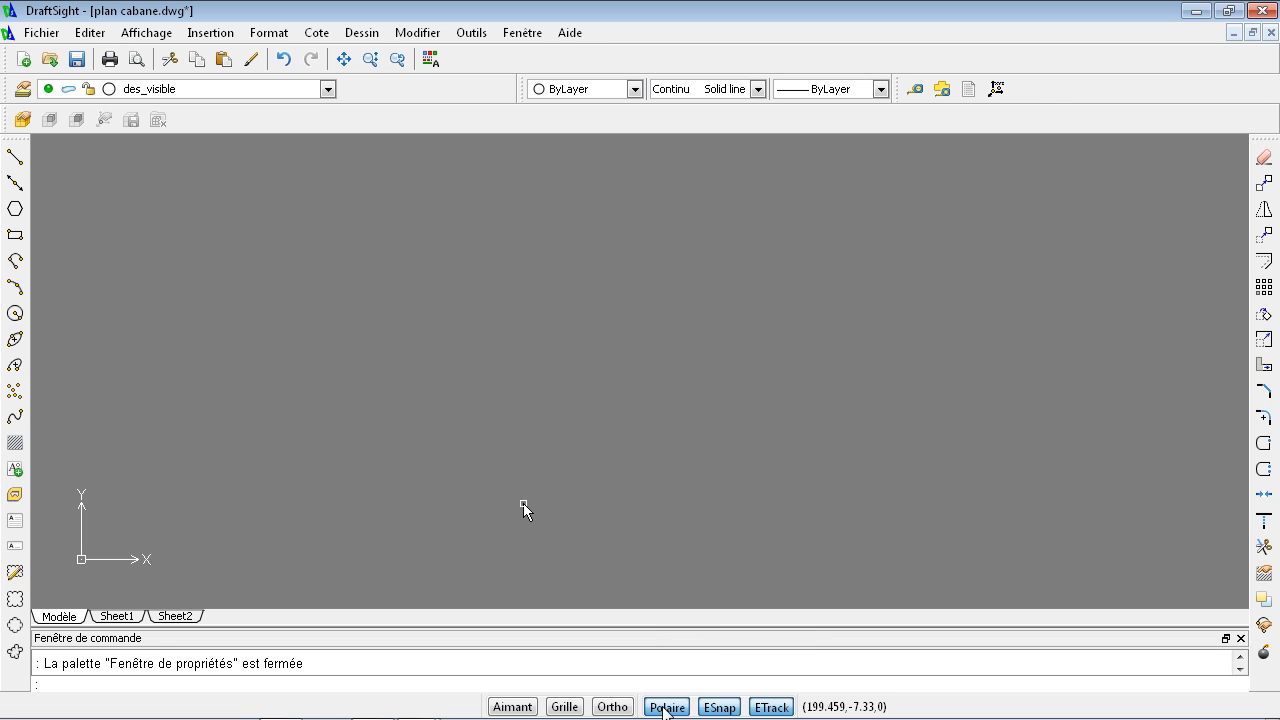
right_click(665, 708)
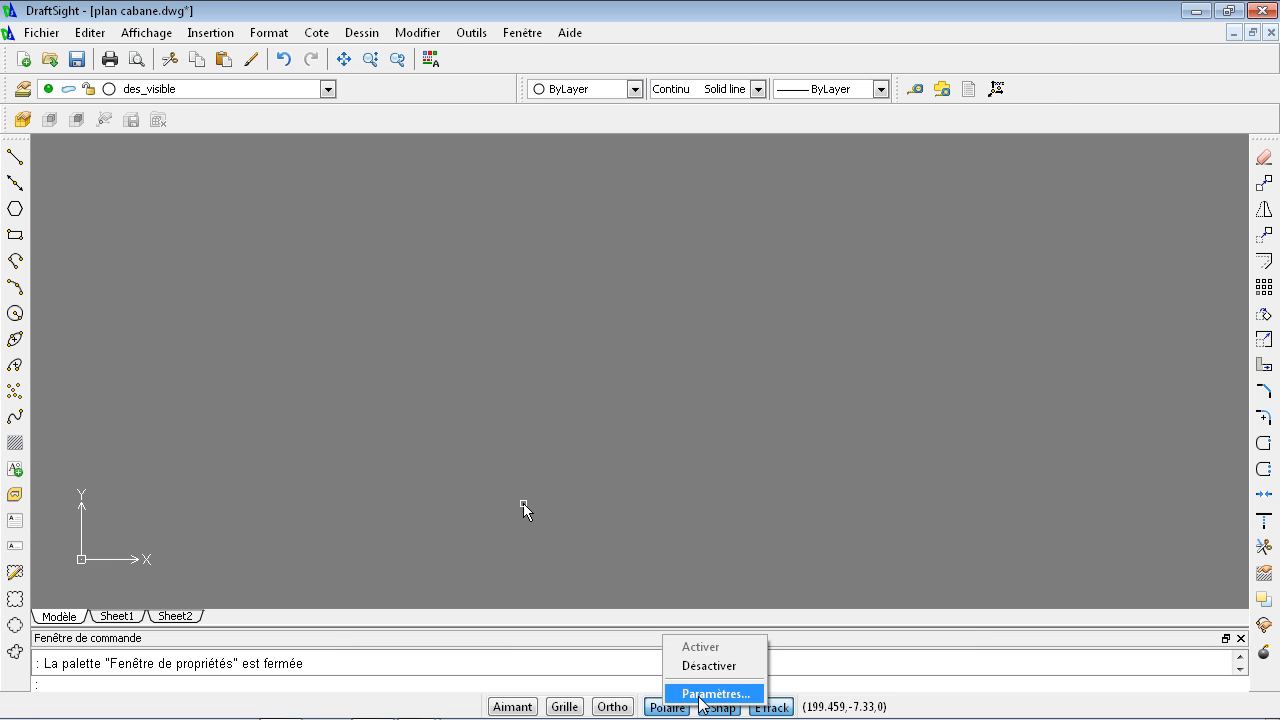
click(700, 696)
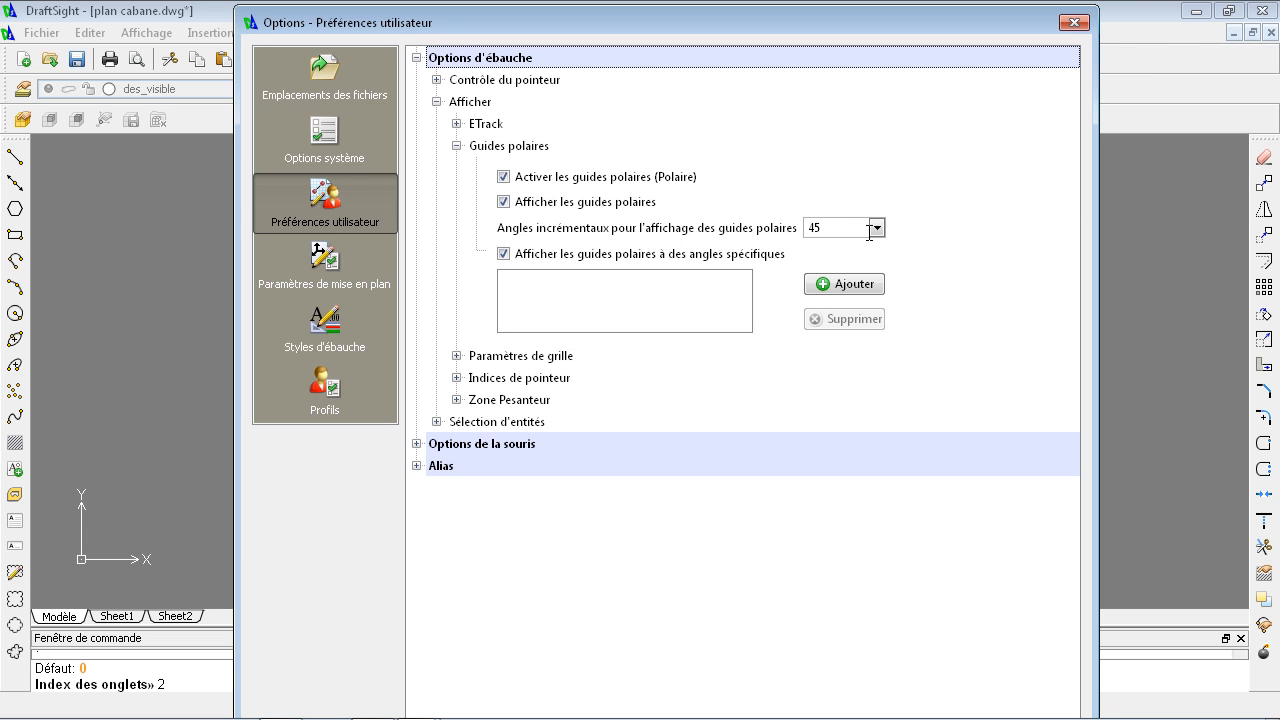
click(877, 228)
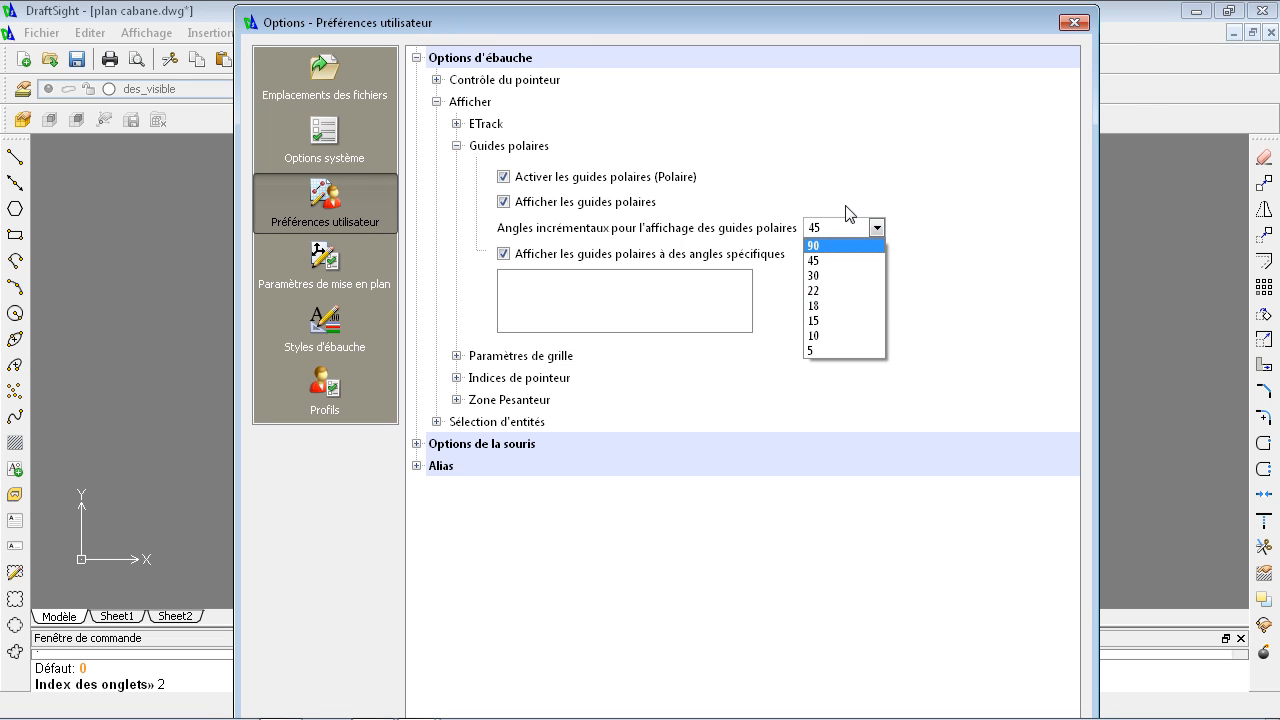
click(842, 226)
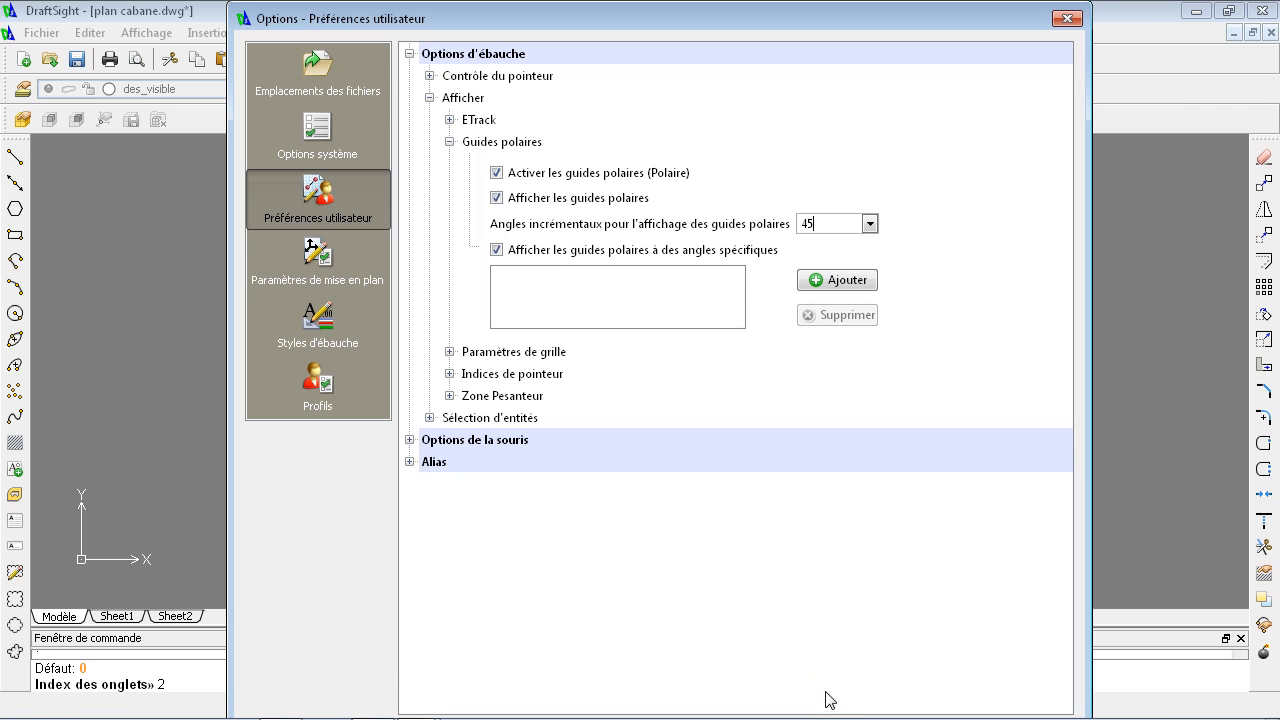
key(Return)
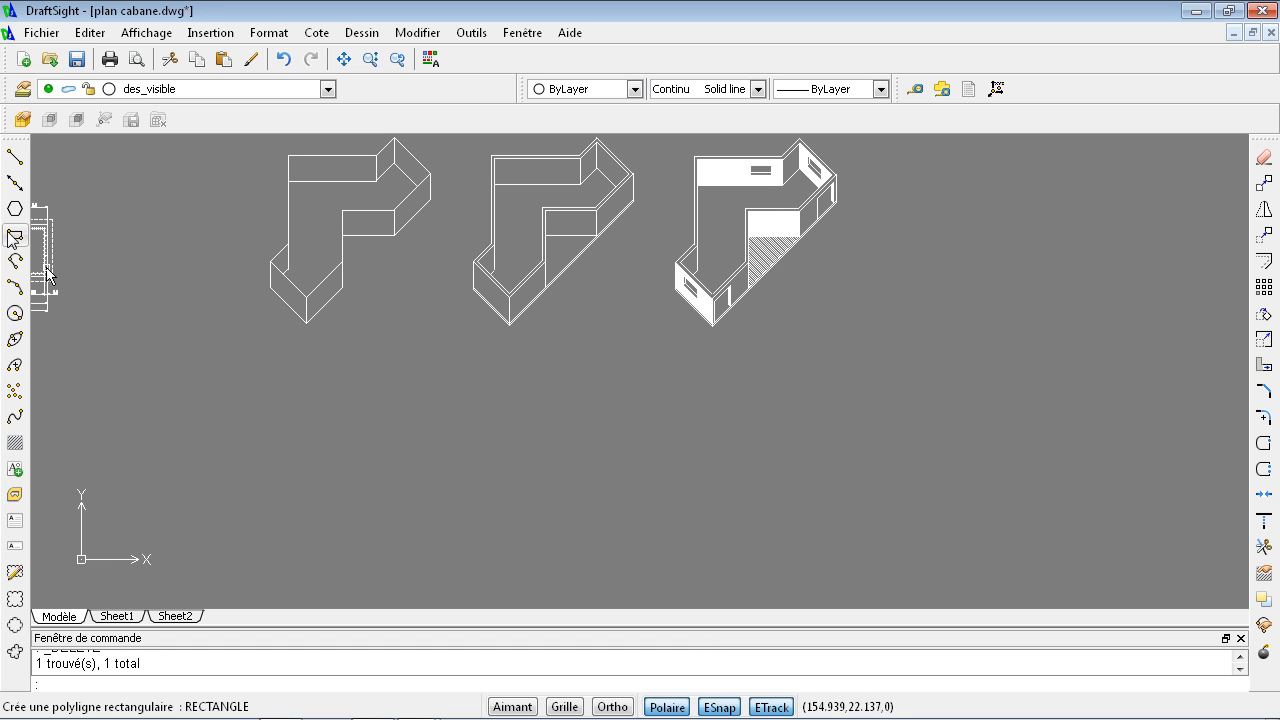
Begin a polyline floor outline below the existing views with 5-unit segments at 45° up-right, straight up, straight right, and 45° up-right.
click(15, 260)
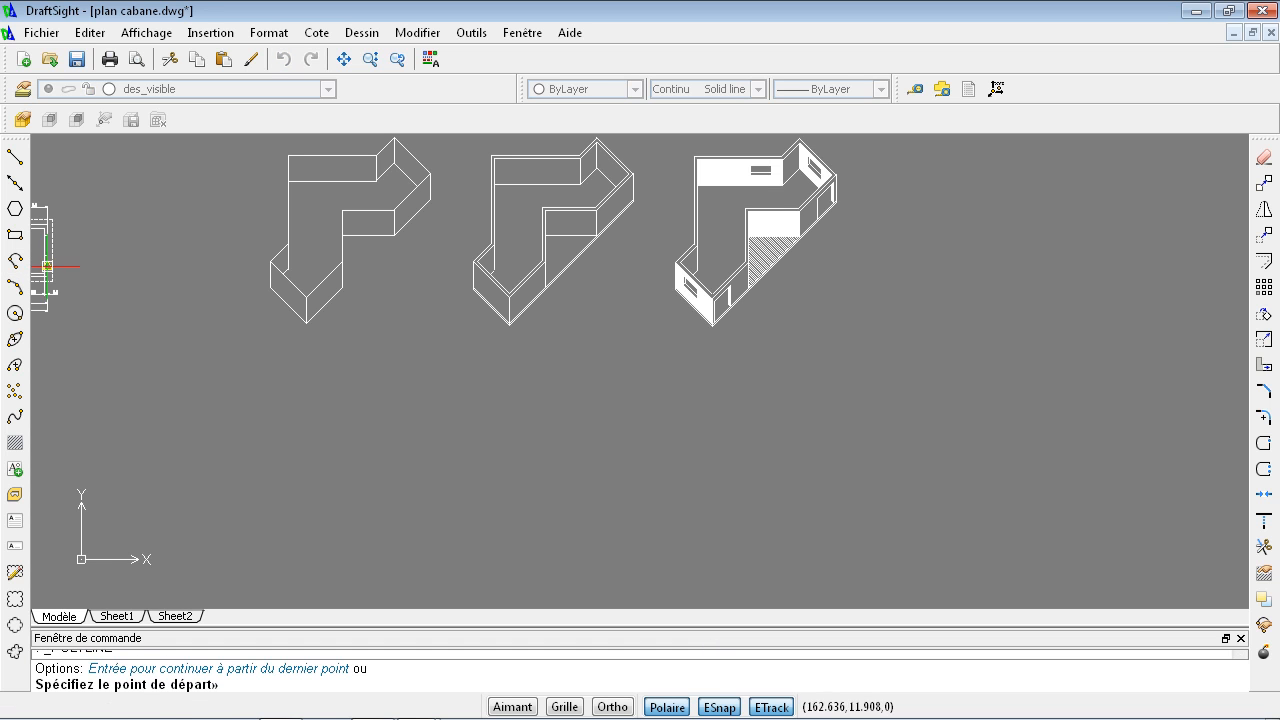
click(345, 544)
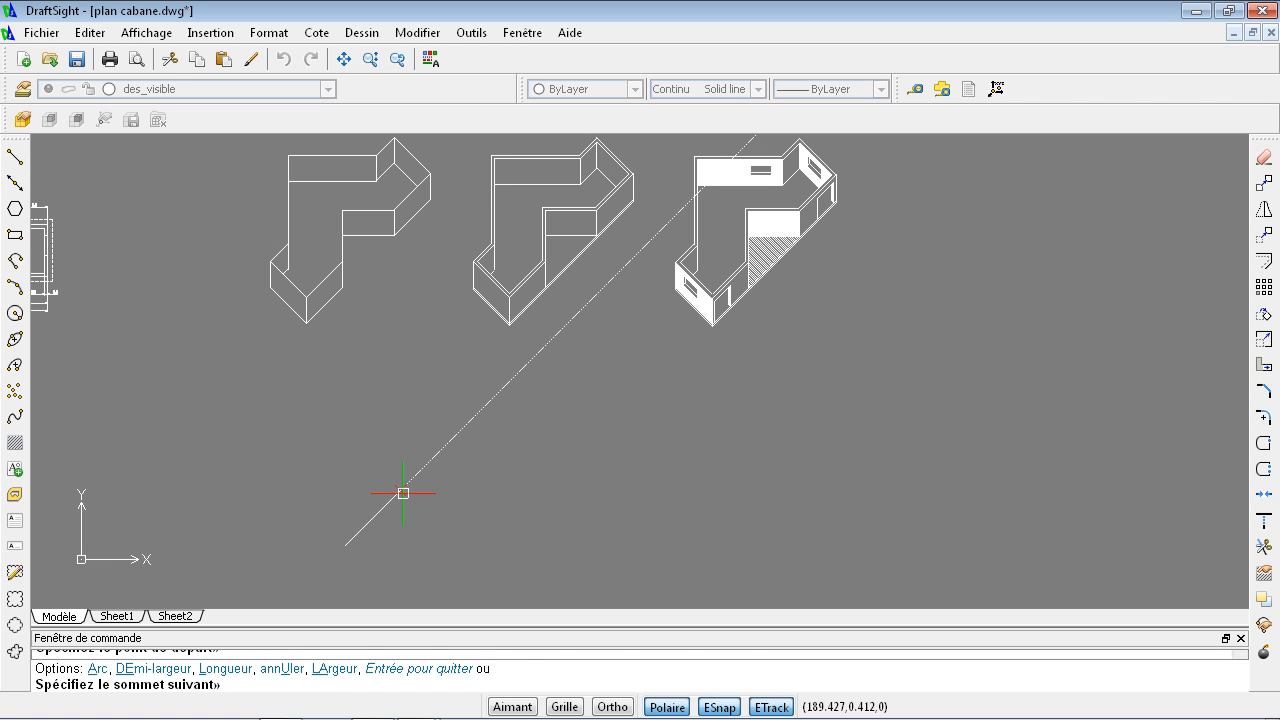
key(Return)
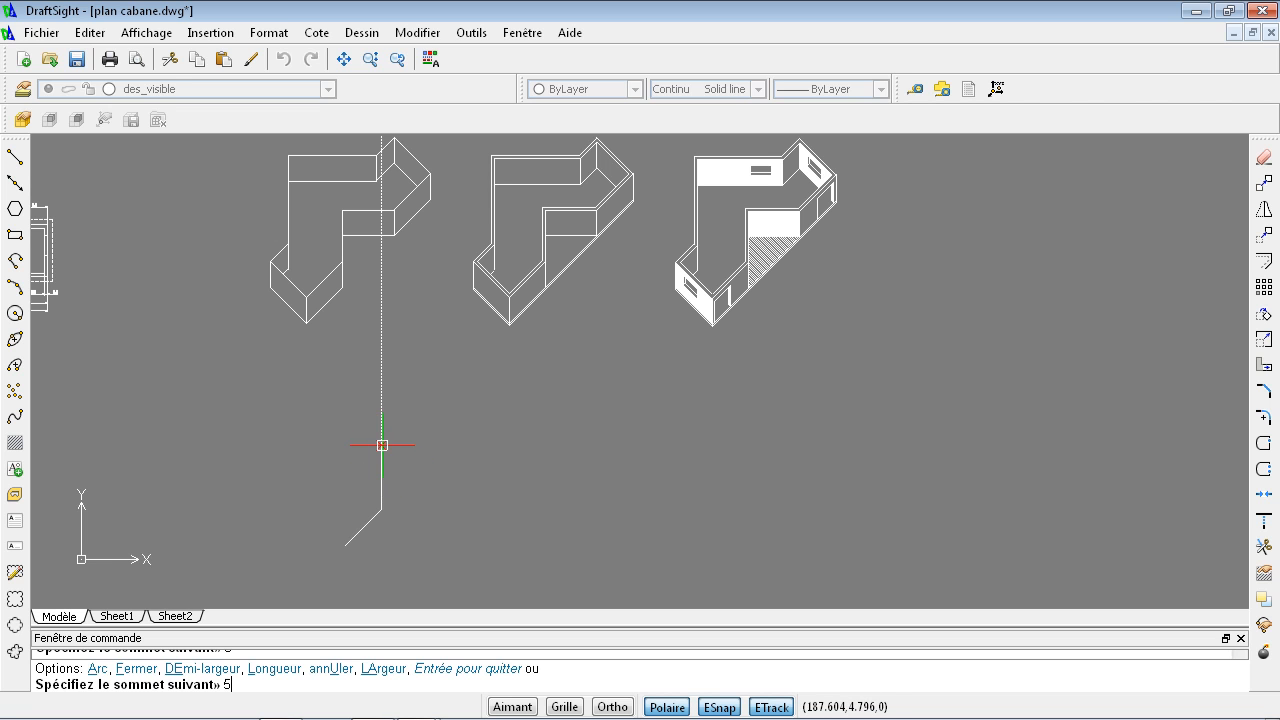
click(382, 458)
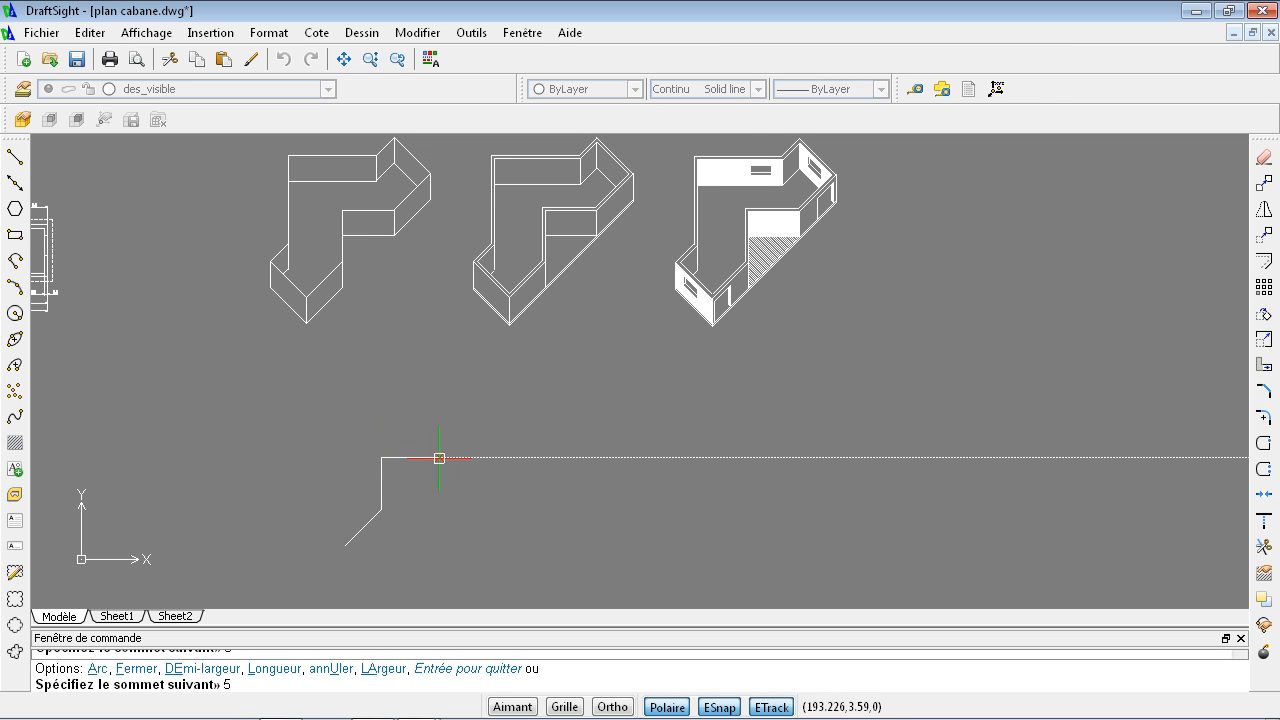
click(434, 458)
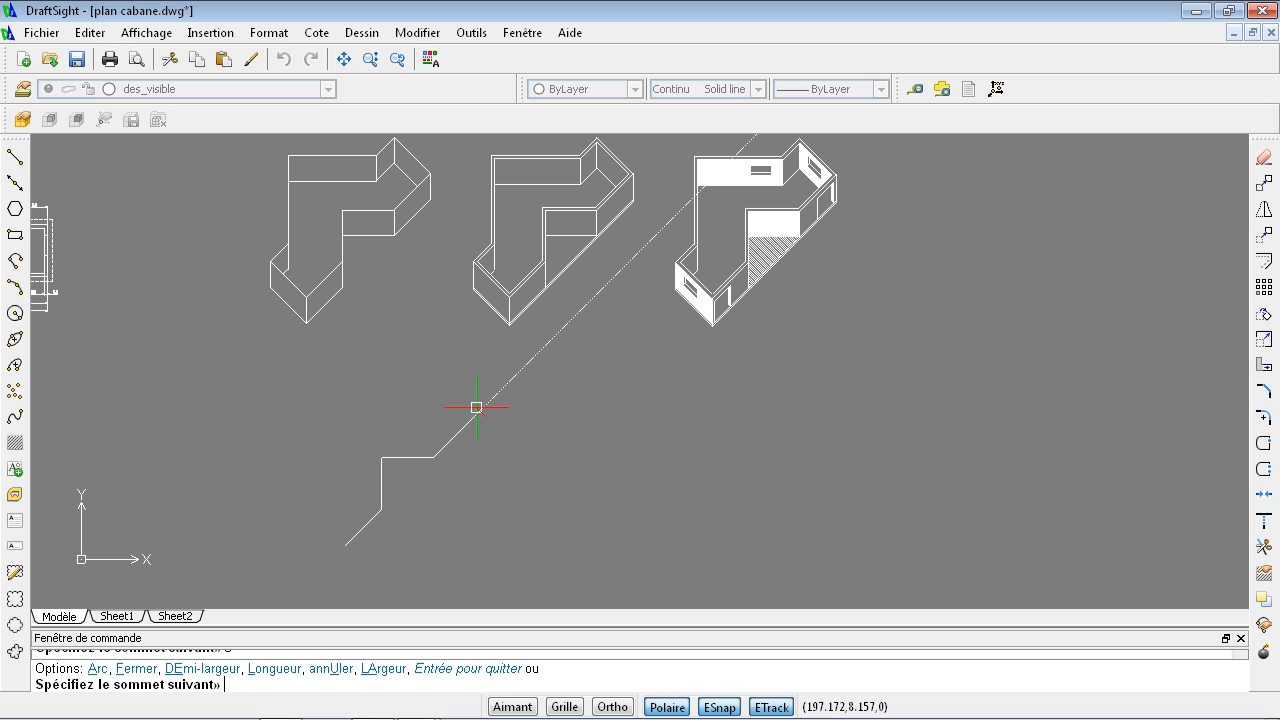
text(5)
key(Return)
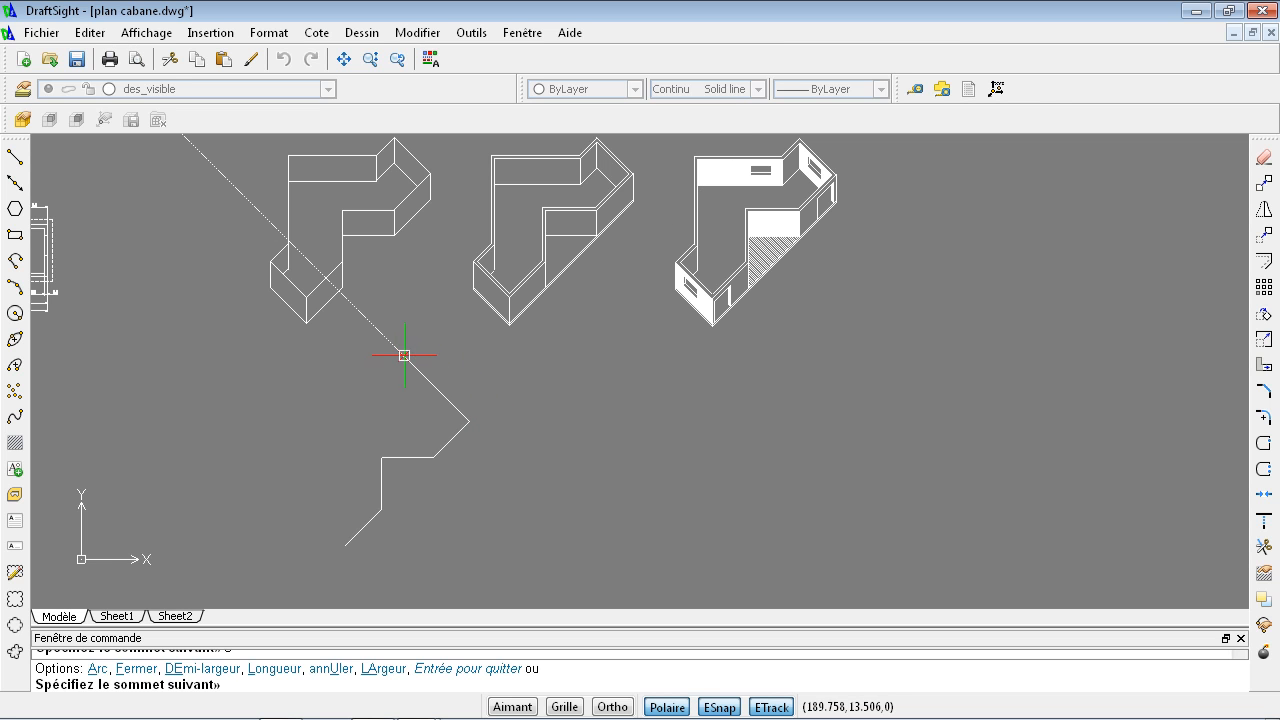
Continue the polyline with a 5-unit segment at 45° up-left and a 2.5-unit segment at 45° down-left.
text(5)
key(Return)
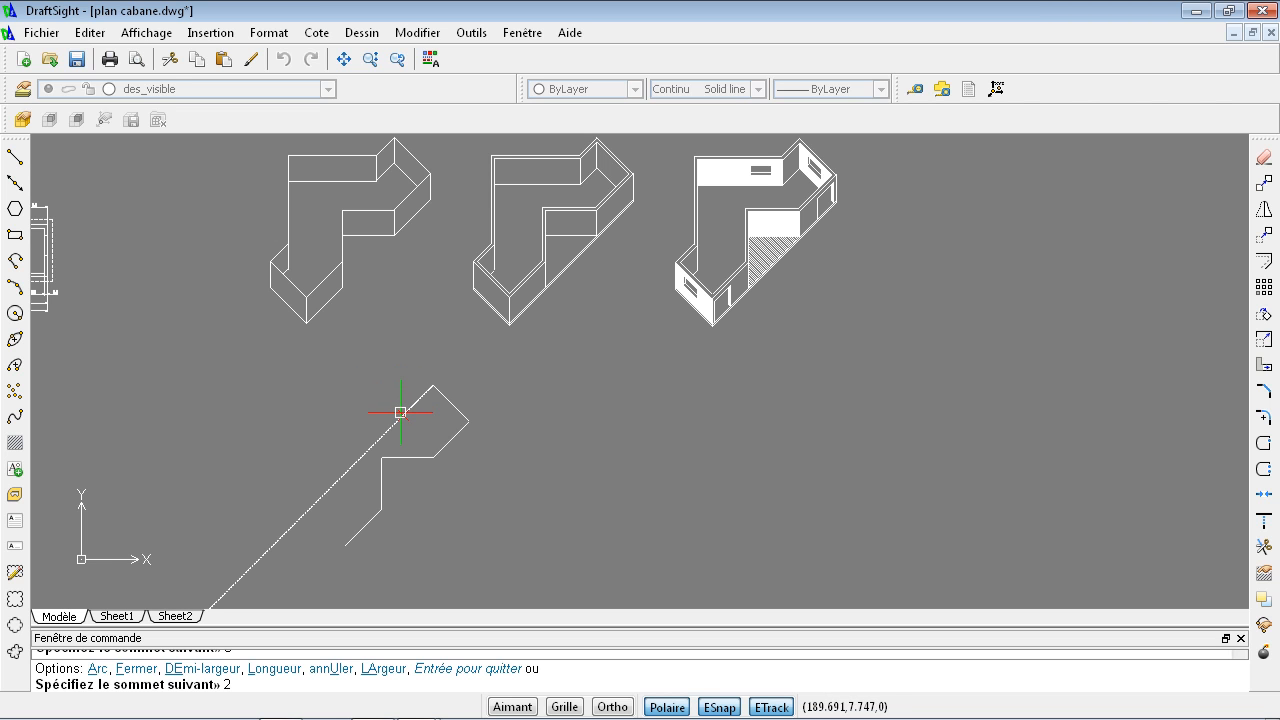
text(3)
key(Return)
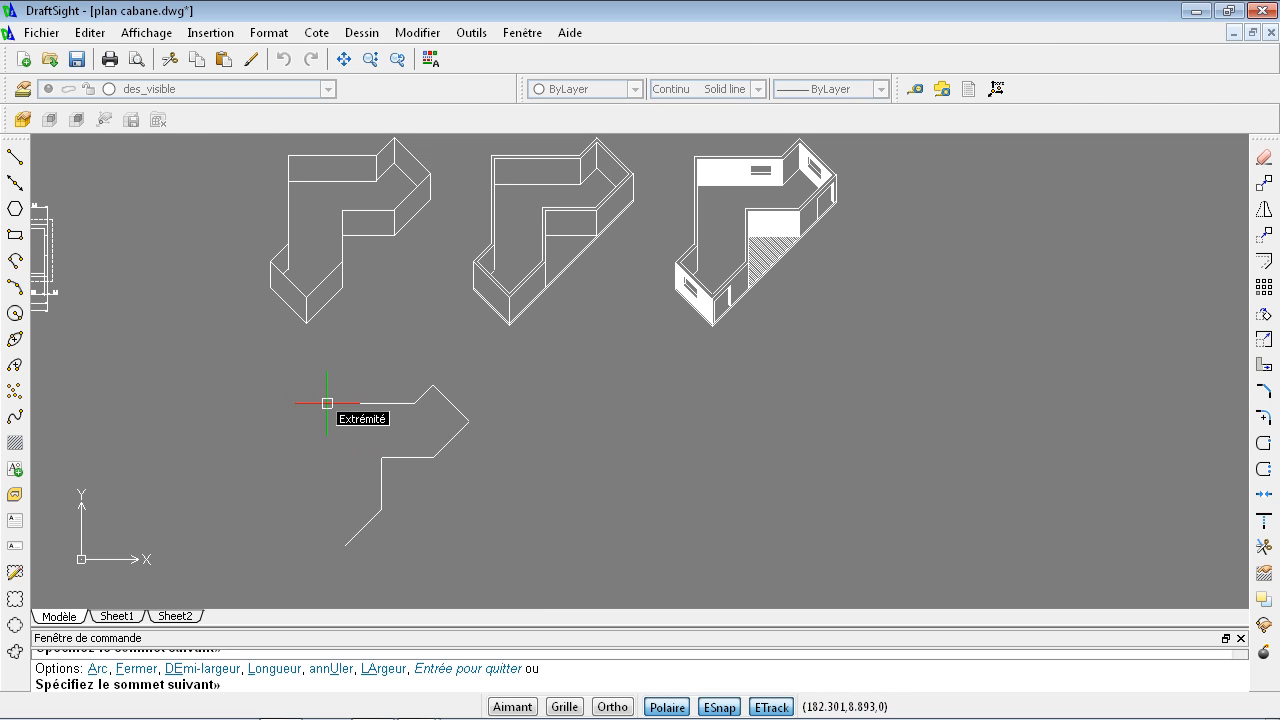
Complete the polyline with a horizontal upper edge, a vertical left edge and a 2.5-unit segment 45° down-left, closing at the start point.
click(327, 403)
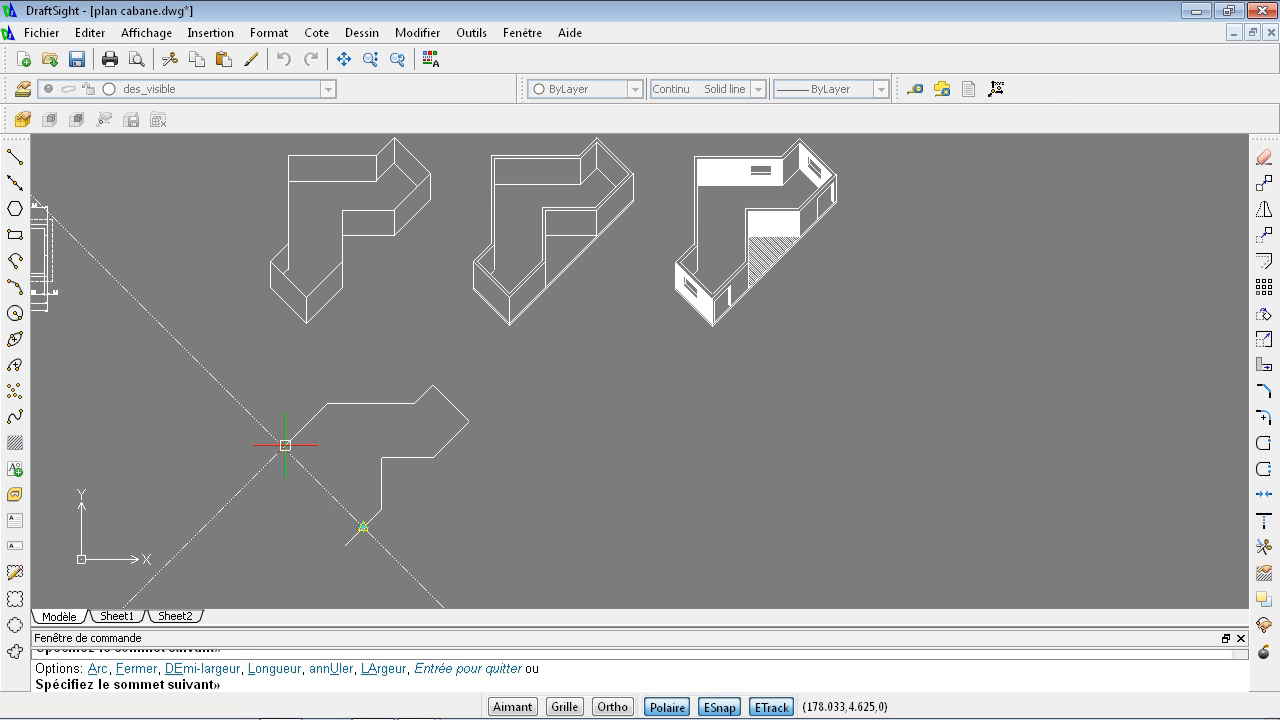
click(327, 491)
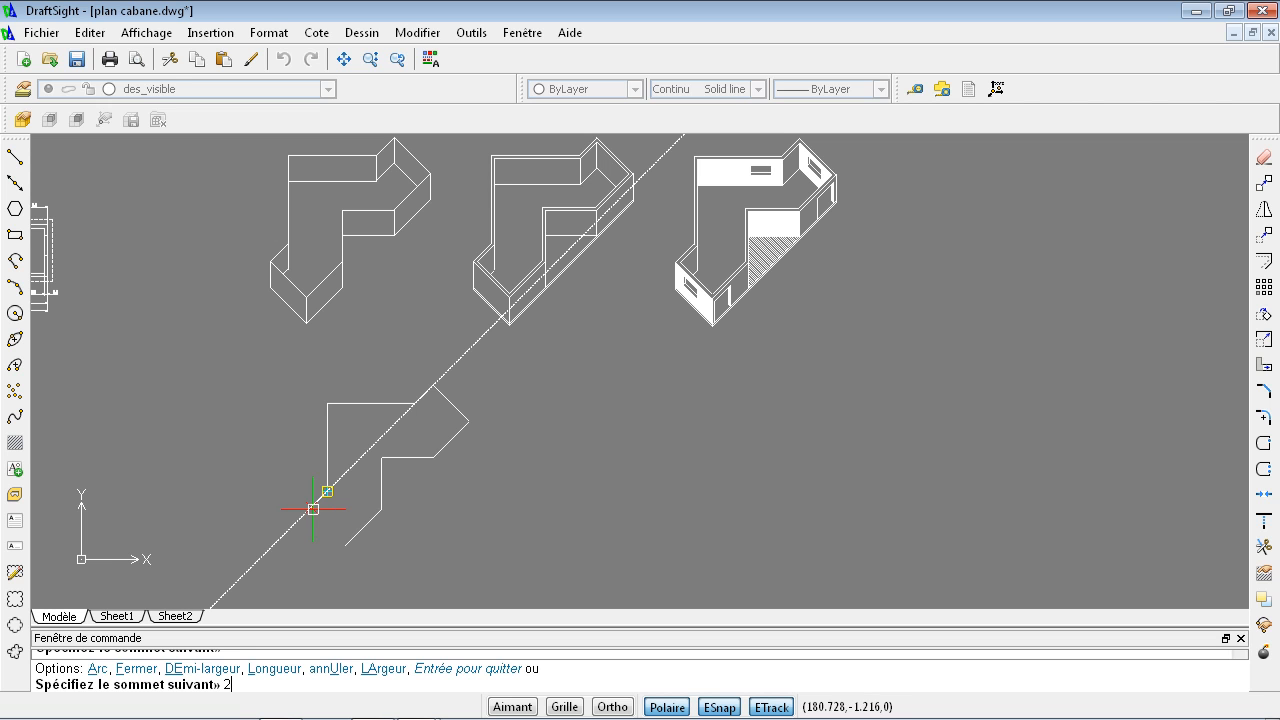
key(Return)
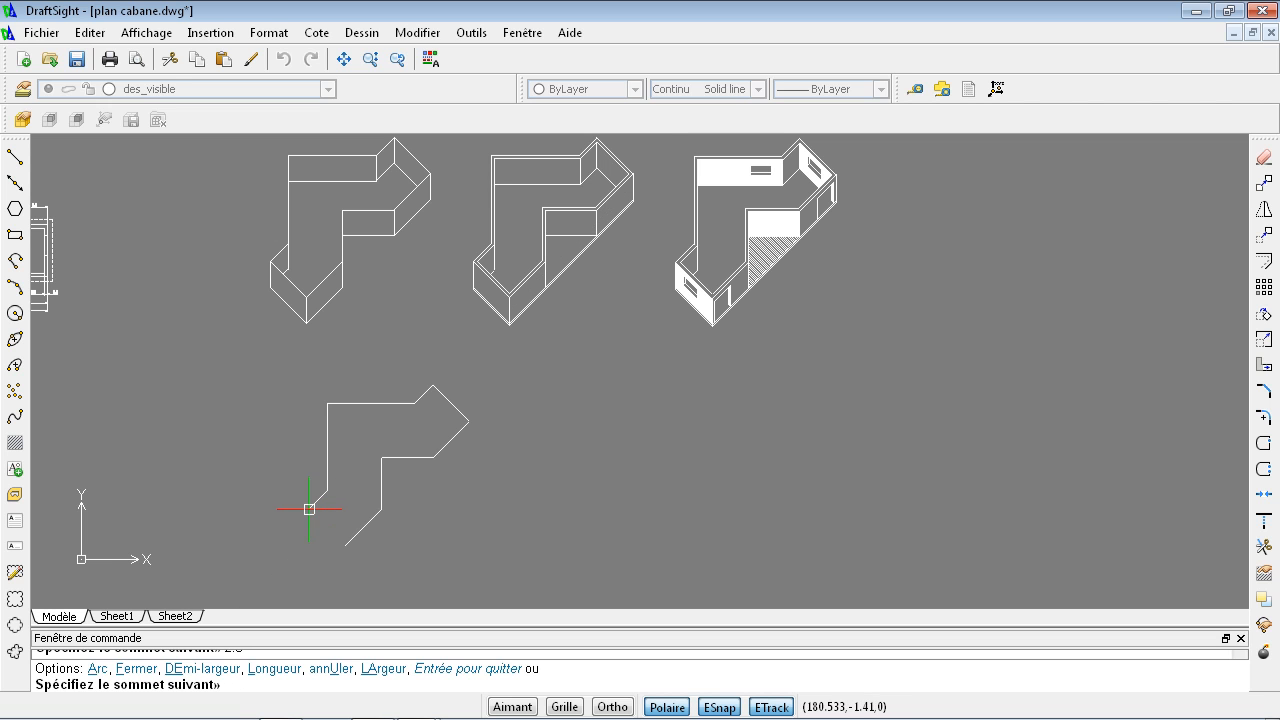
click(345, 545)
key(Escape)
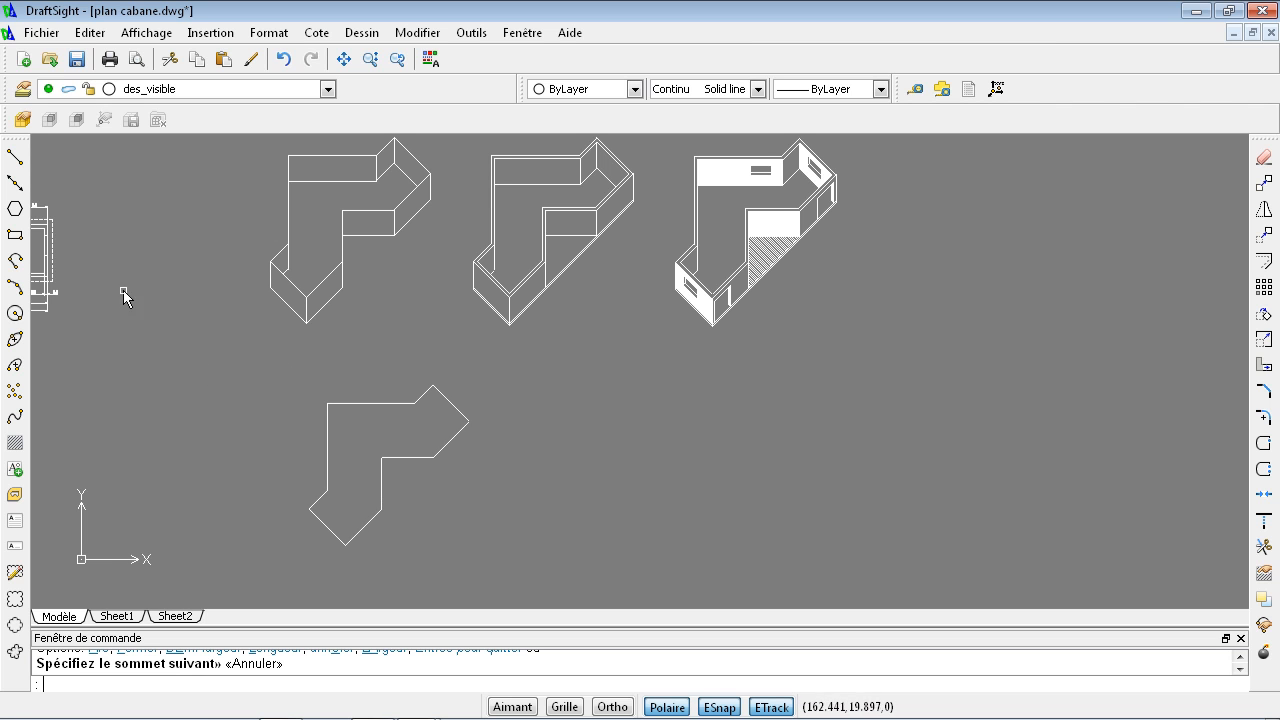
Draw a 2.5-unit vertical line up from the outline's lowest corner and continue it at 45° to the midpoint of the inner vertical edge.
click(15, 157)
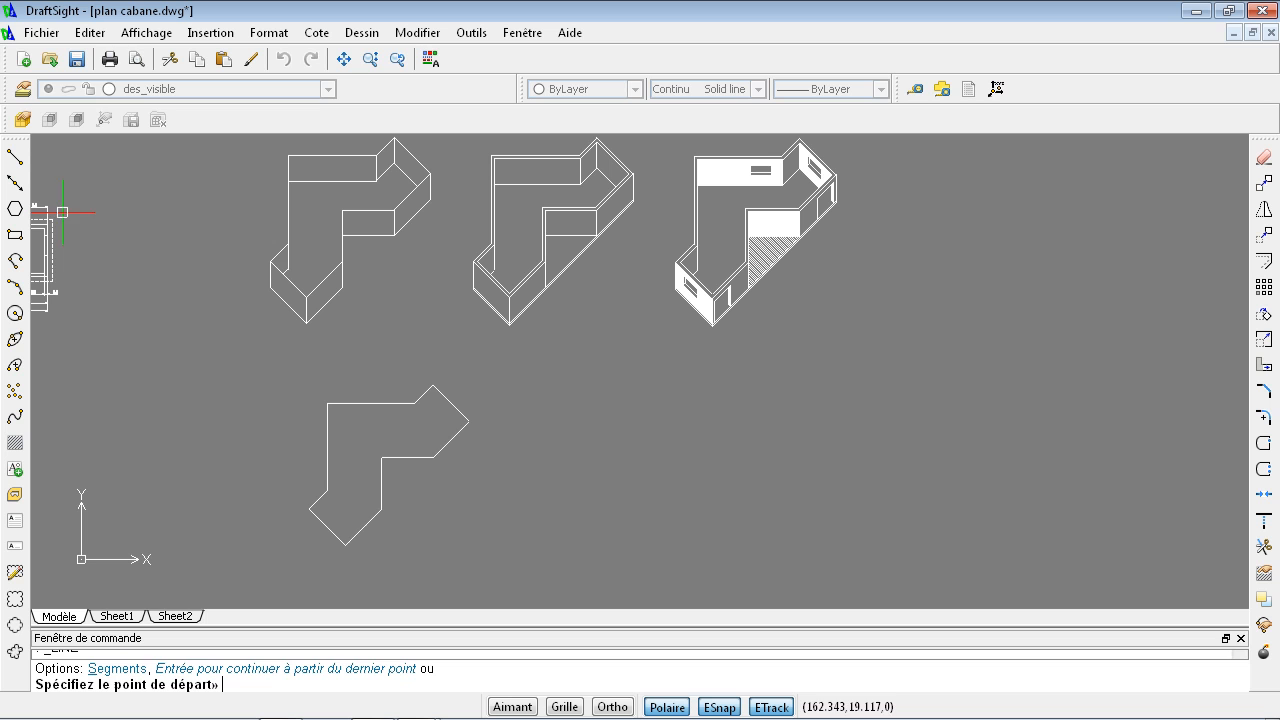
click(345, 544)
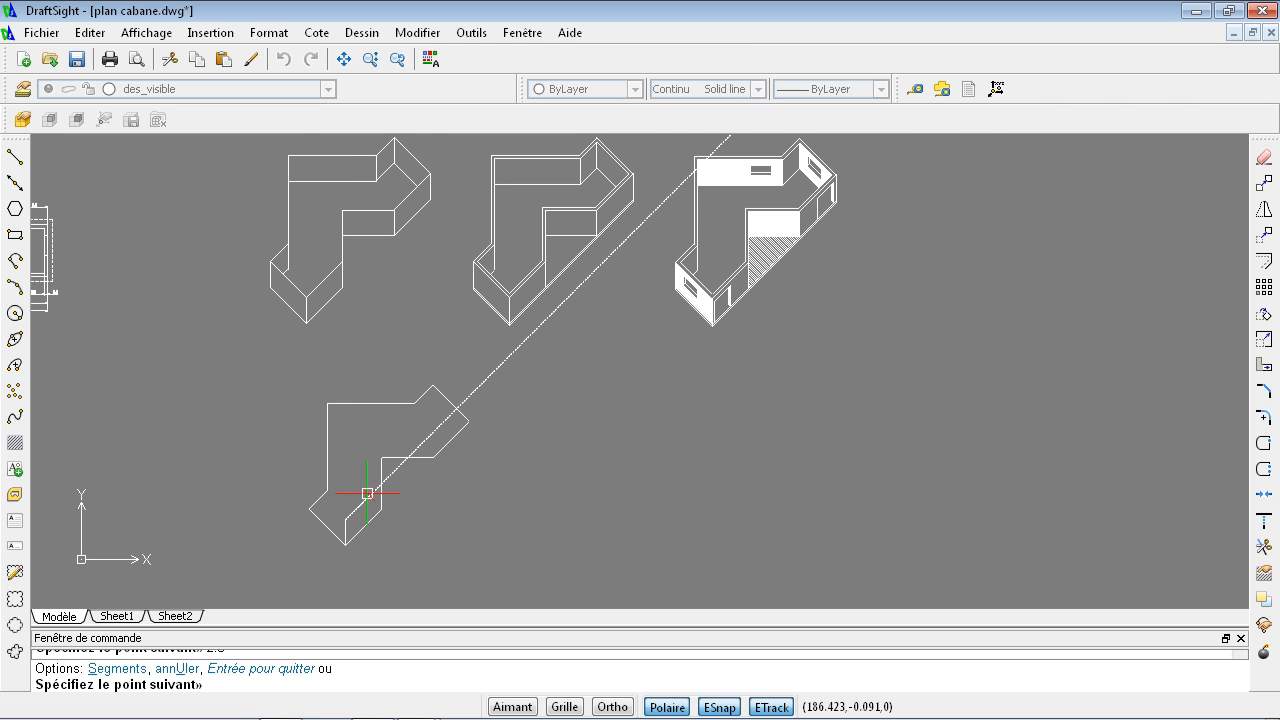
scroll(366, 494, up, 2)
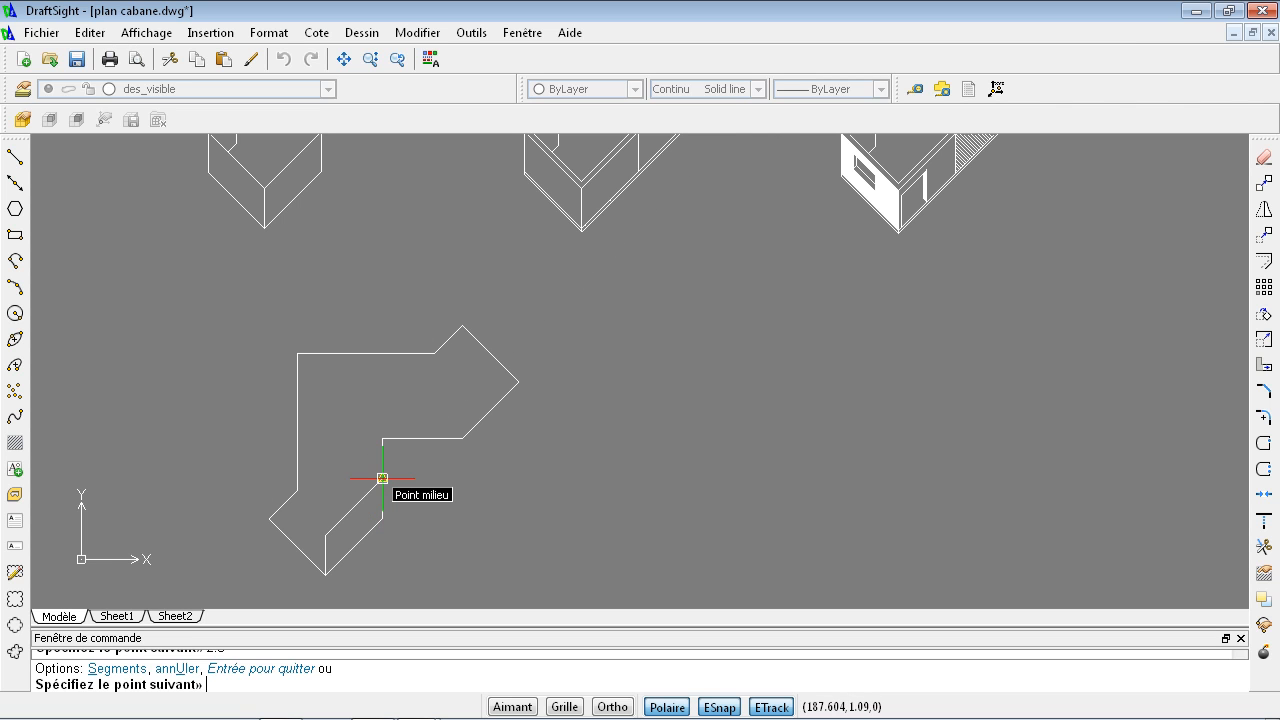
click(382, 478)
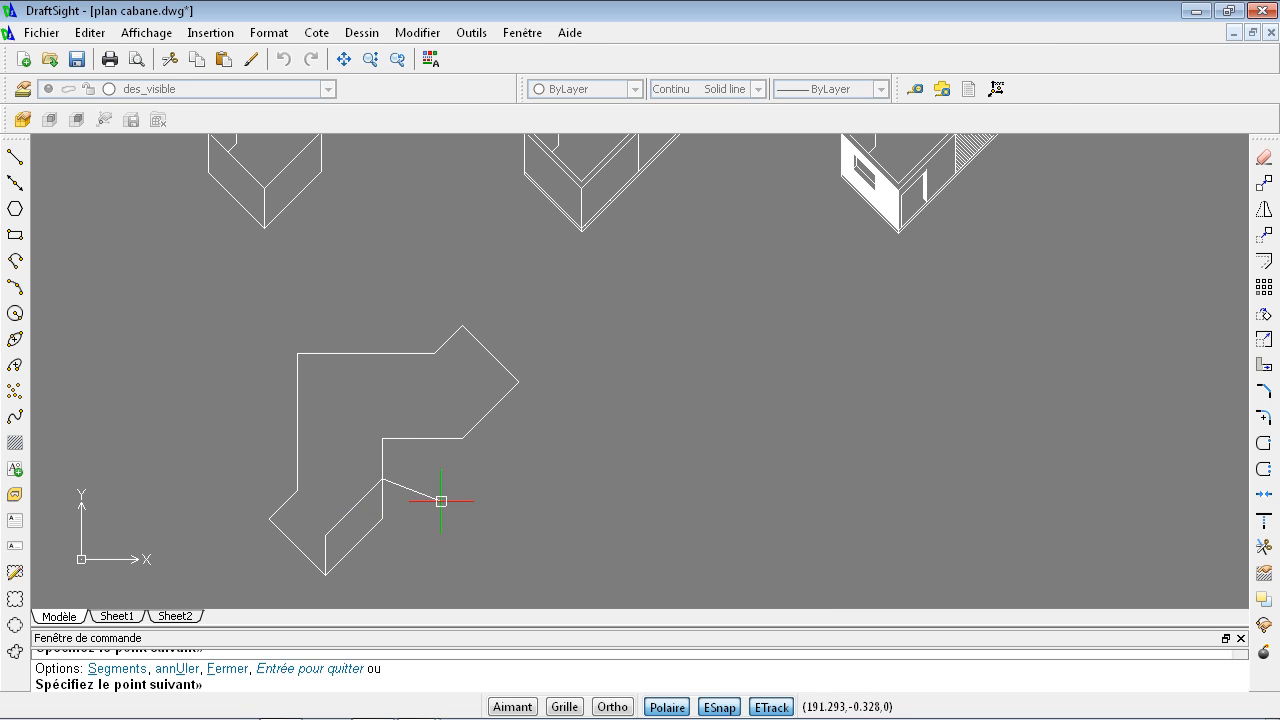
click(424, 494)
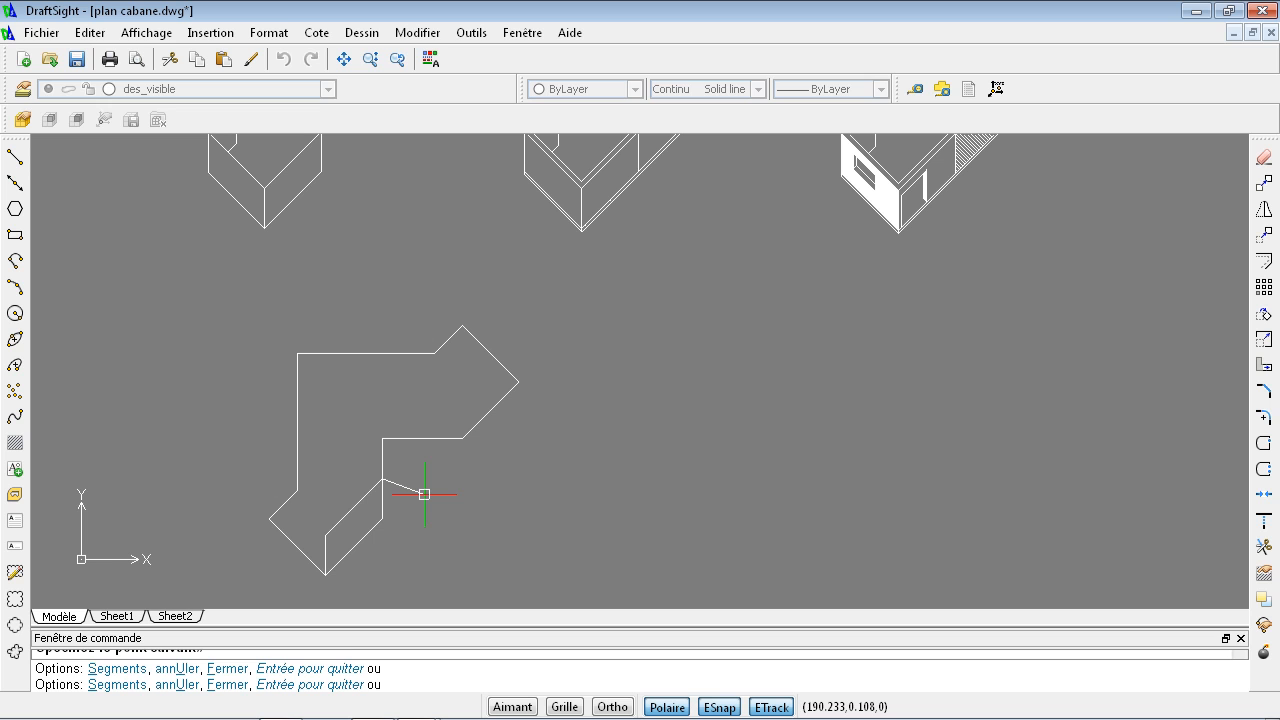
key(Return)
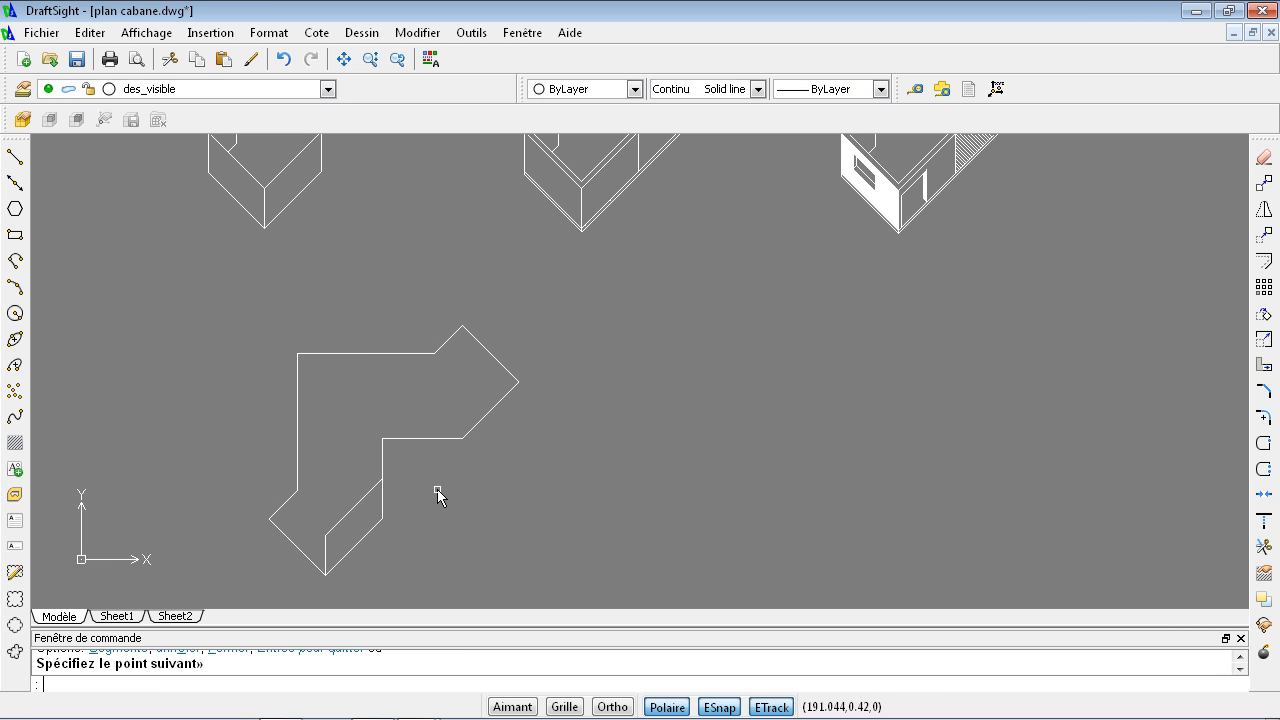
Draw the end wall's top edge from the height line's upper end to above the lower-left corner, then a 2.5-unit segment 45° up-right.
key(Return)
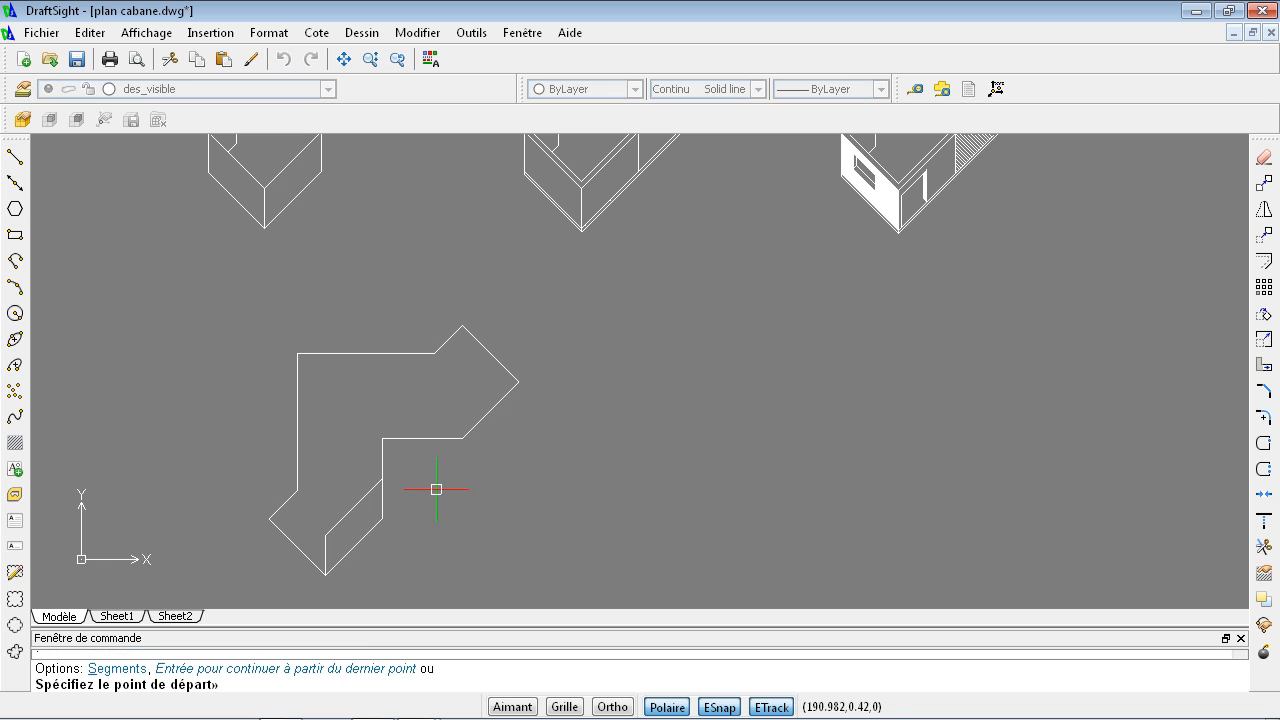
click(325, 535)
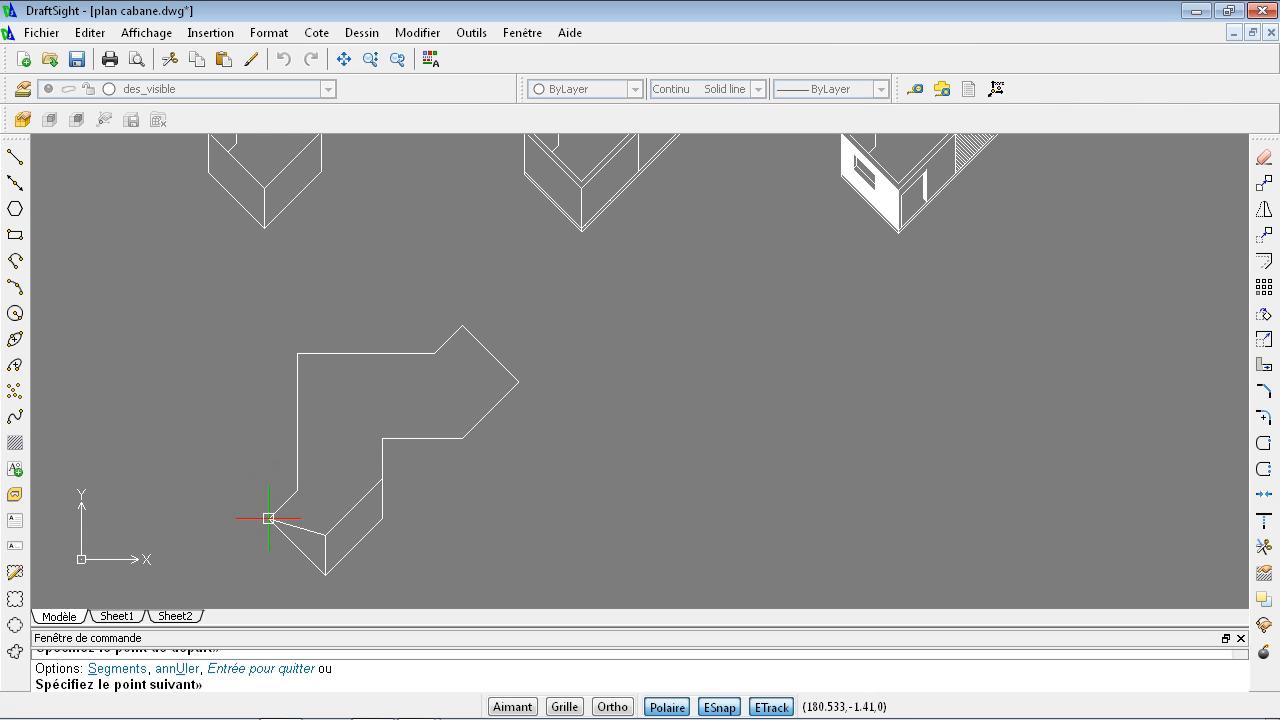
click(269, 481)
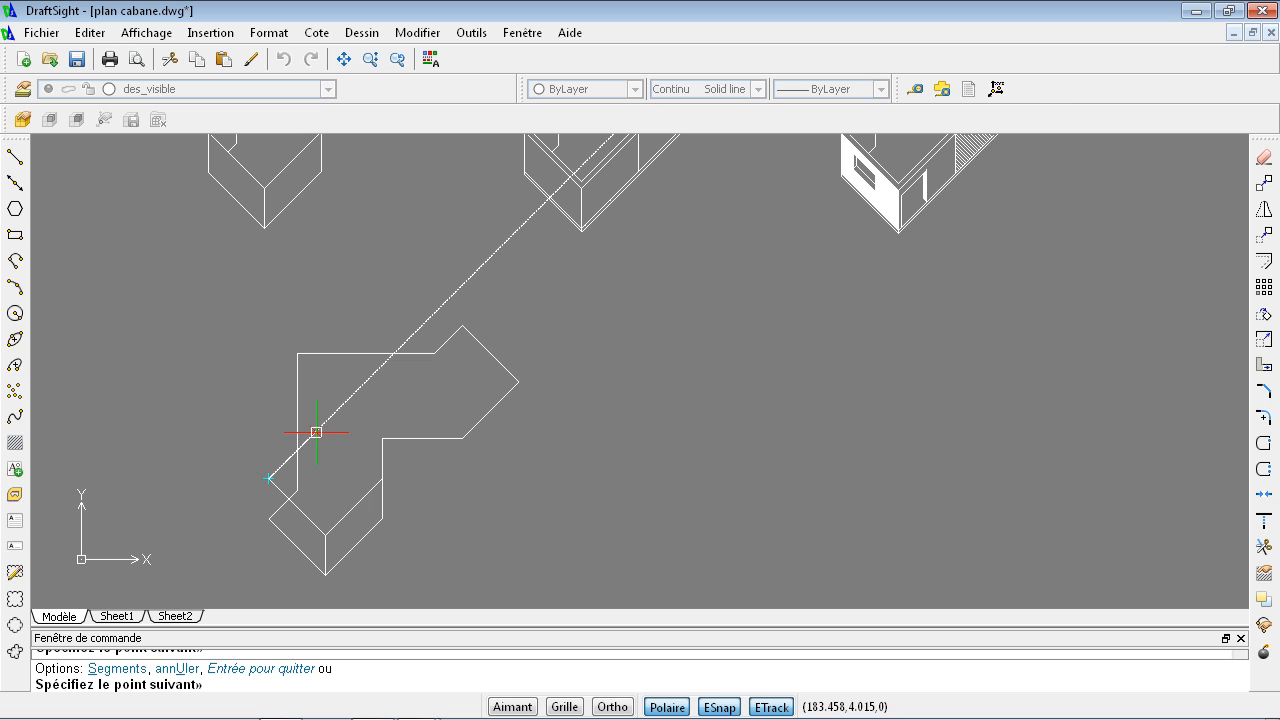
text(2.5)
key(Return)
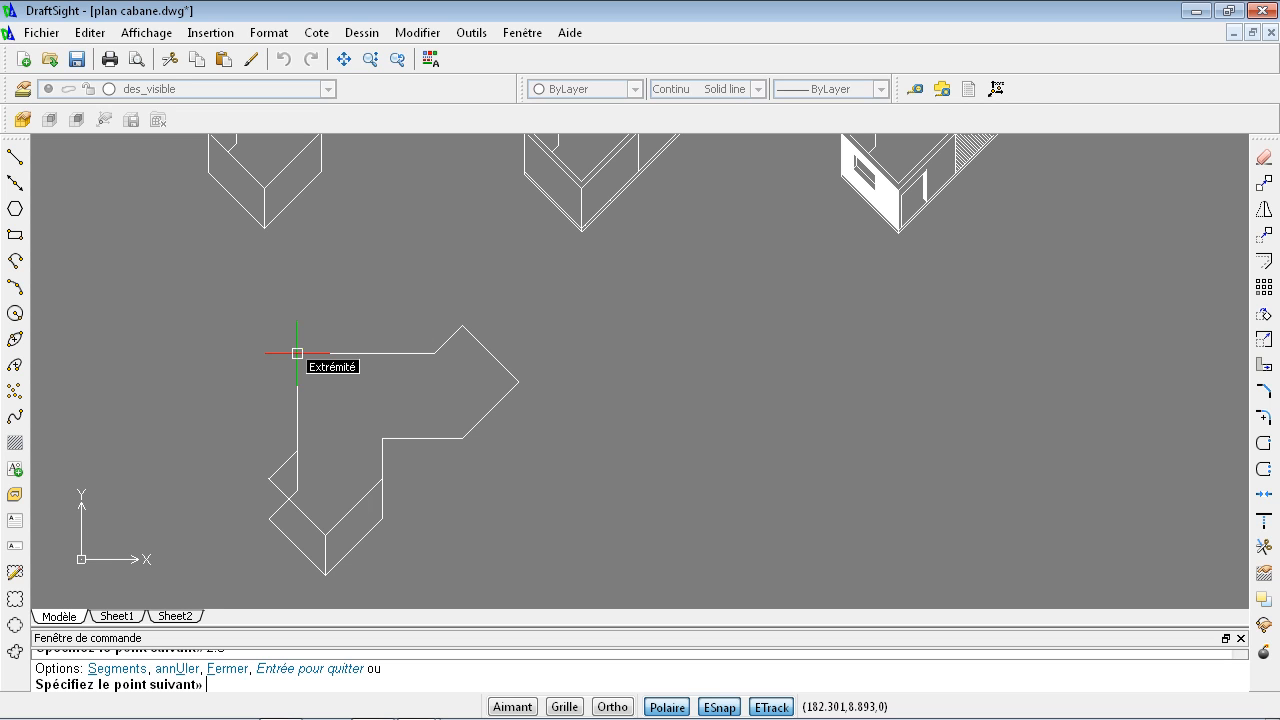
key(Escape)
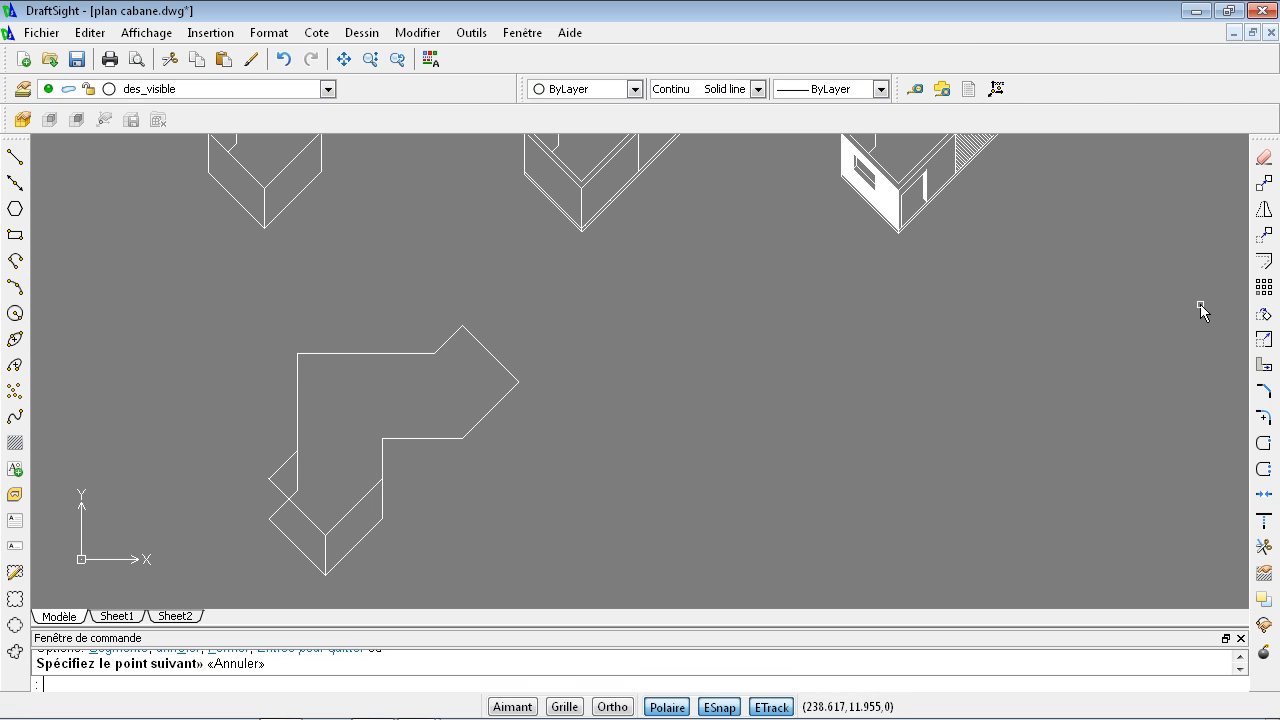
Copy the vertical height line from the outline's lowest corner to all other floor-outline corners that lack one.
click(1264, 184)
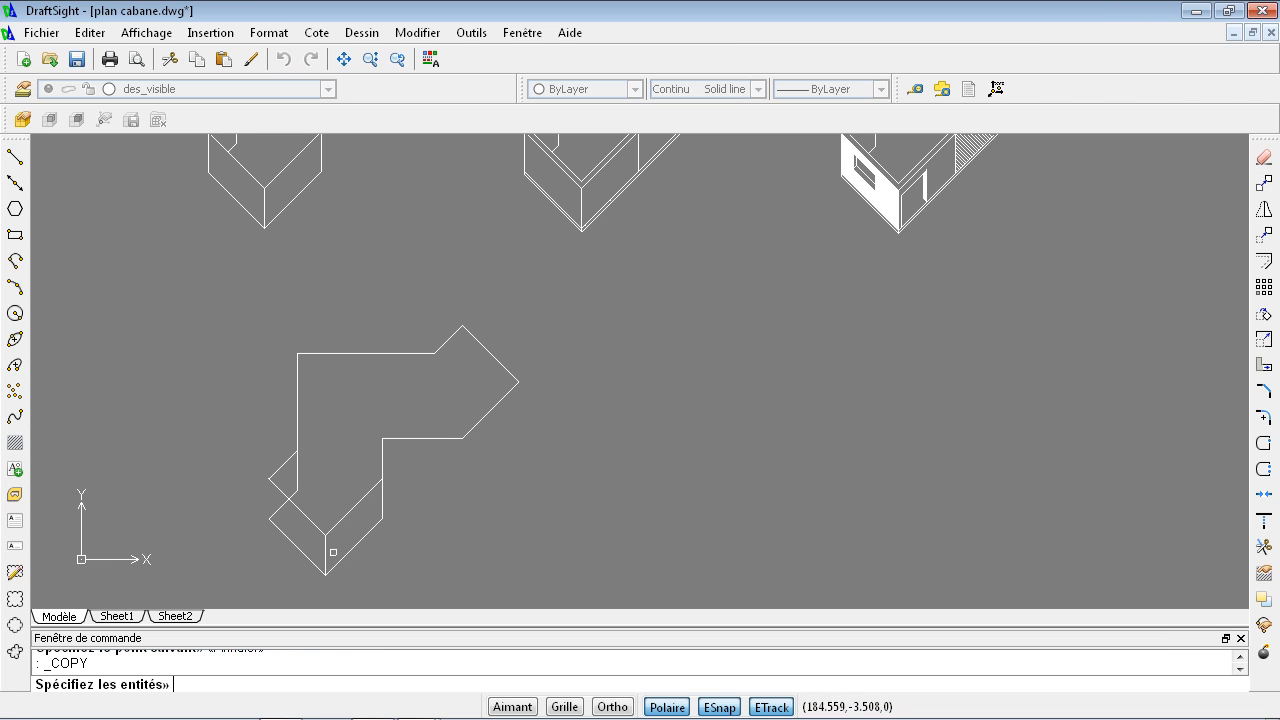
click(326, 557)
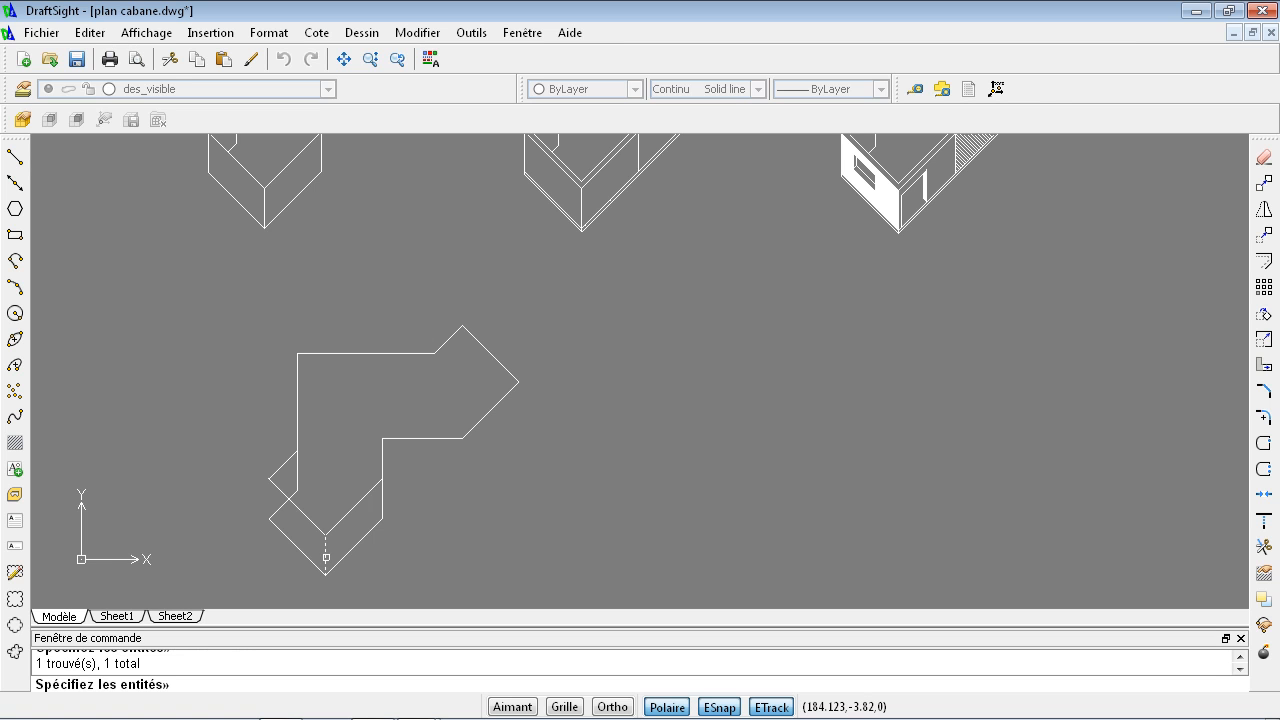
key(Return)
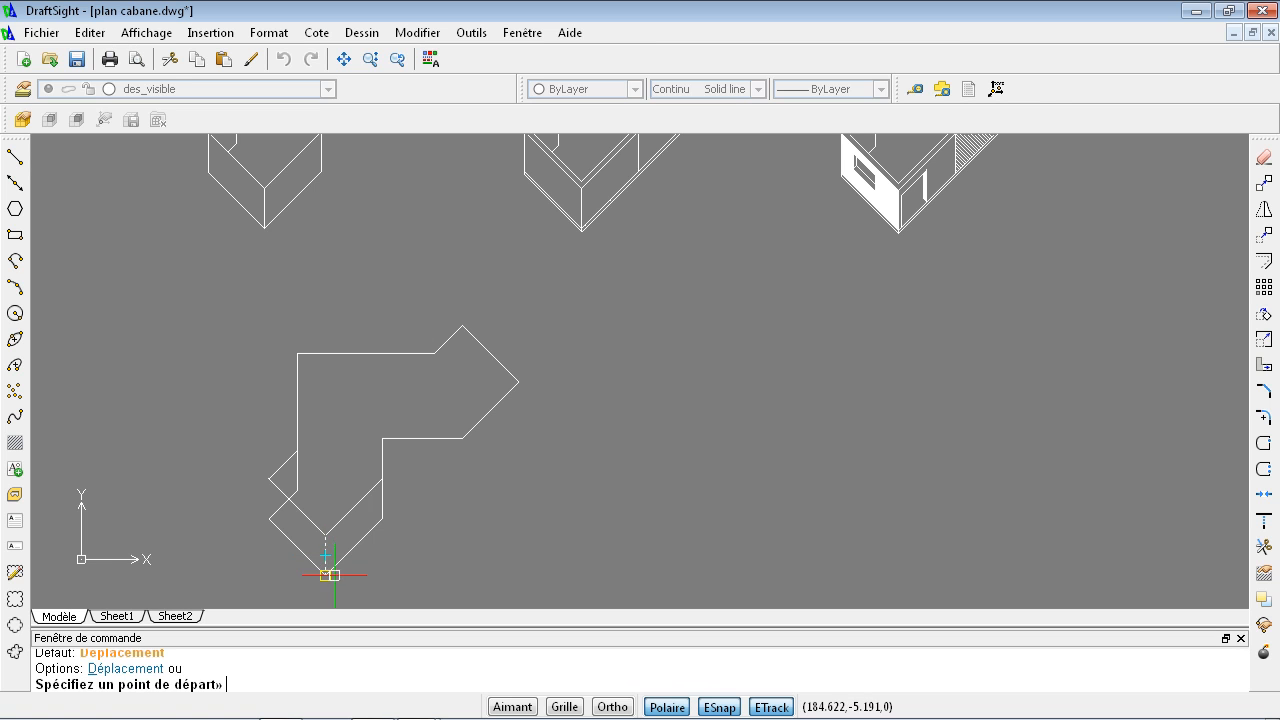
click(325, 575)
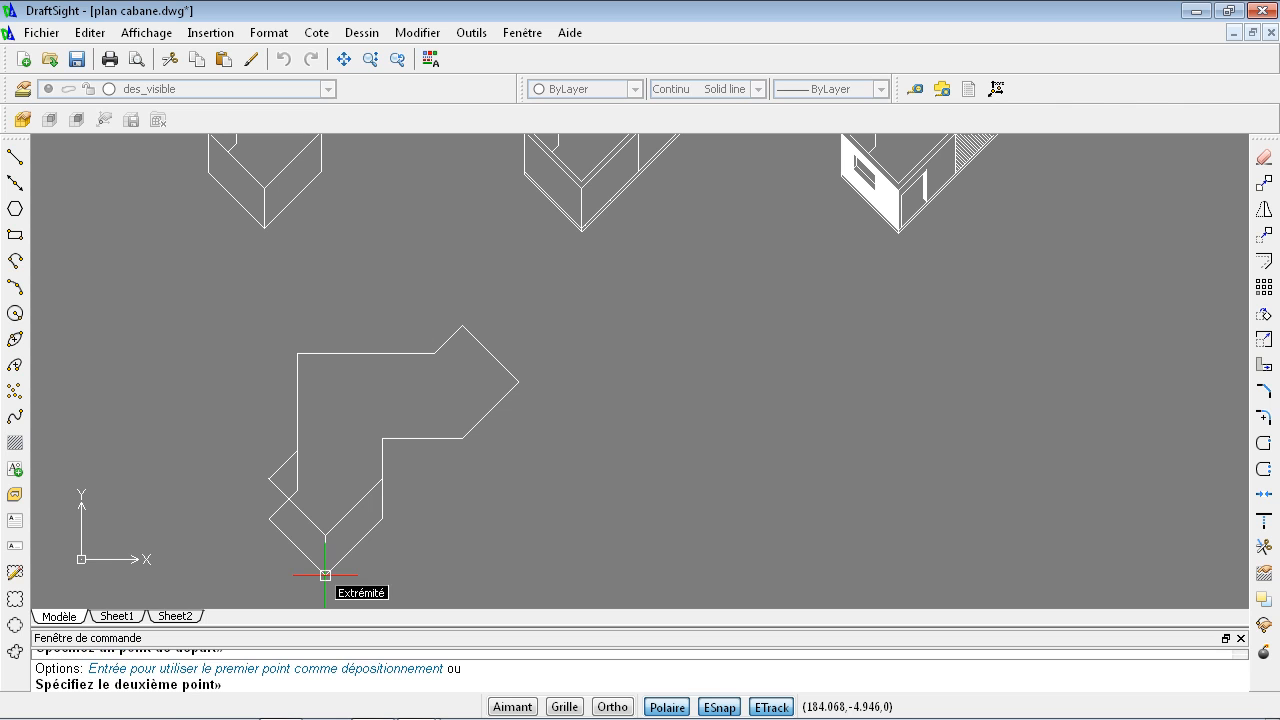
click(268, 518)
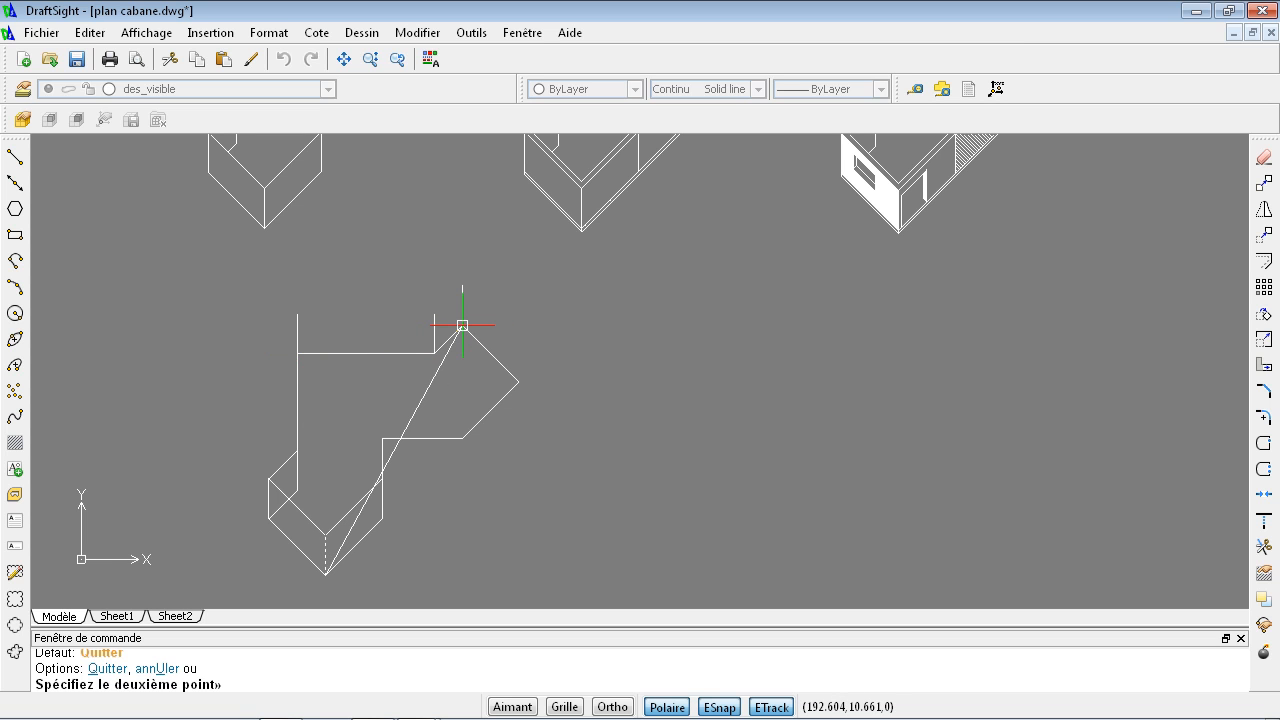
click(519, 381)
click(462, 438)
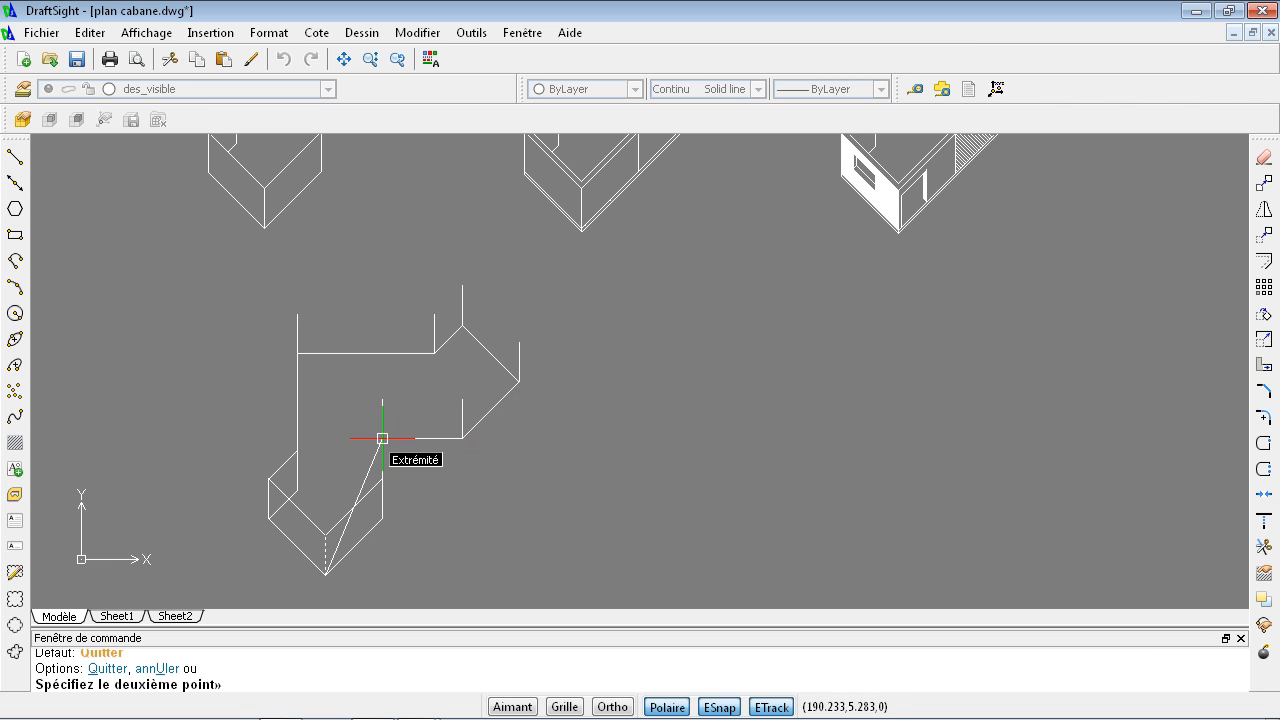
click(382, 438)
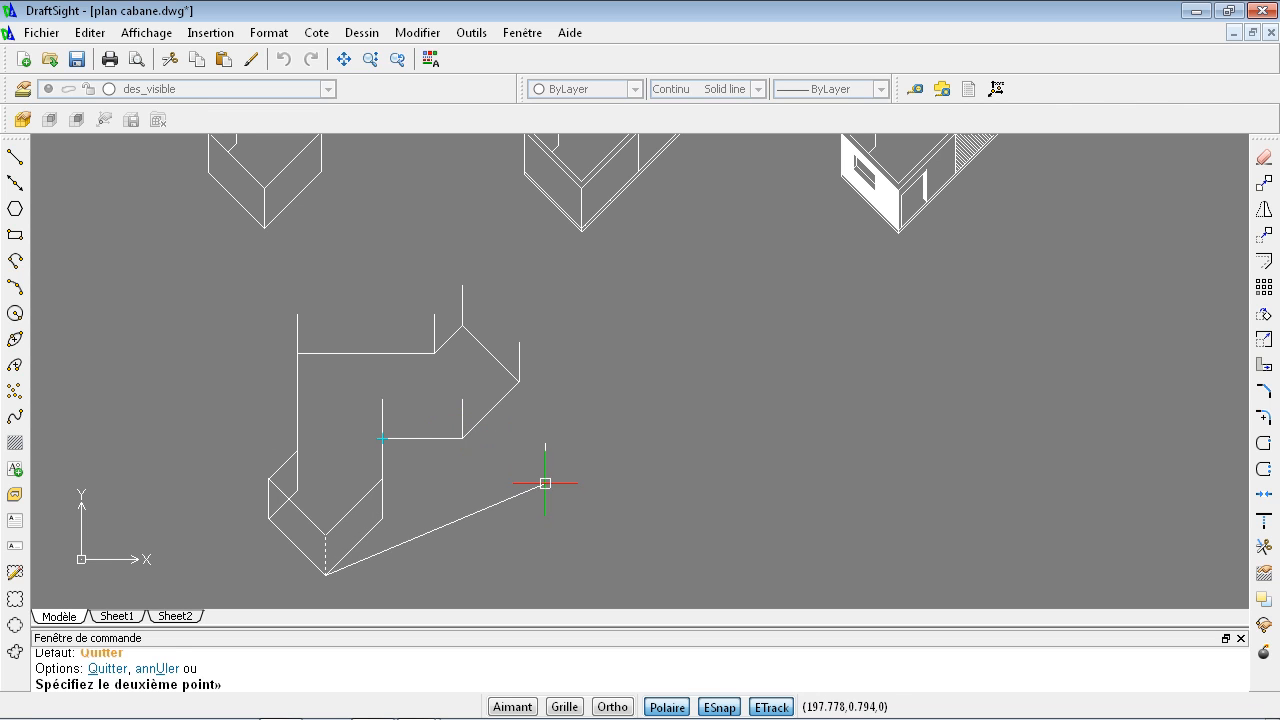
key(Escape)
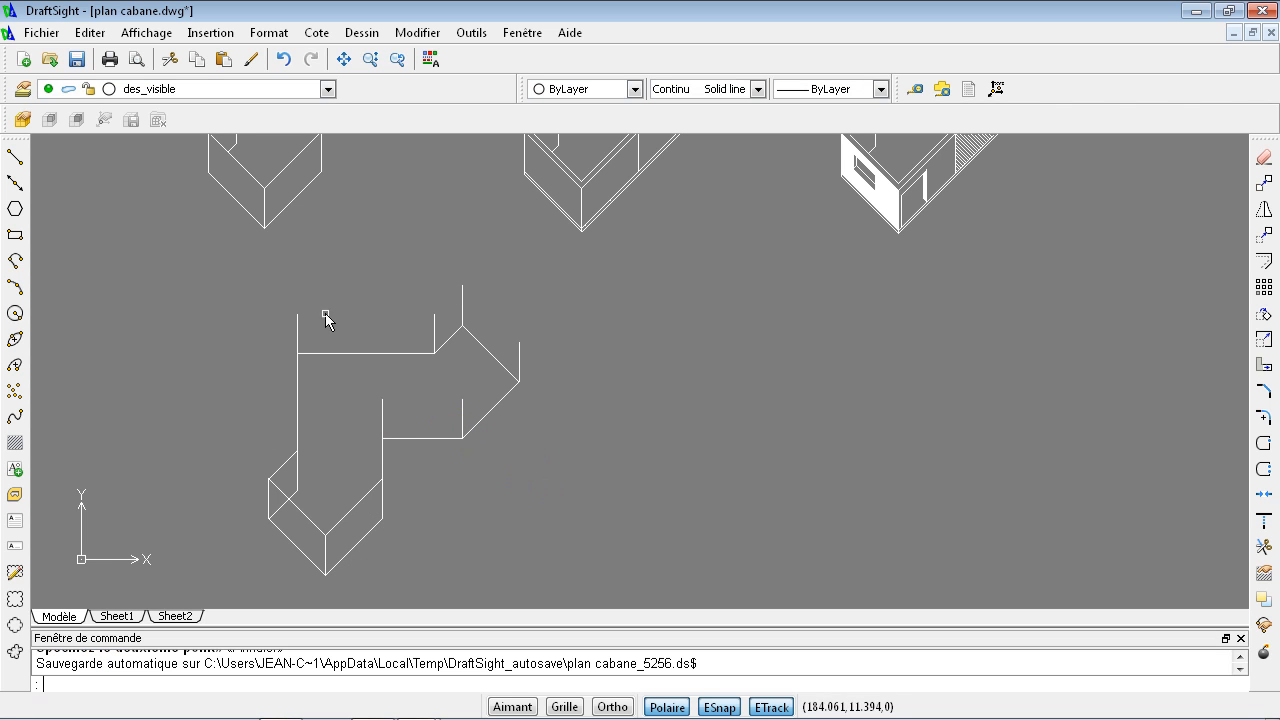
Draw the walls' top edges by joining the upper ends of the copied height lines, from the upper-left corner around to the inner corner.
click(15, 157)
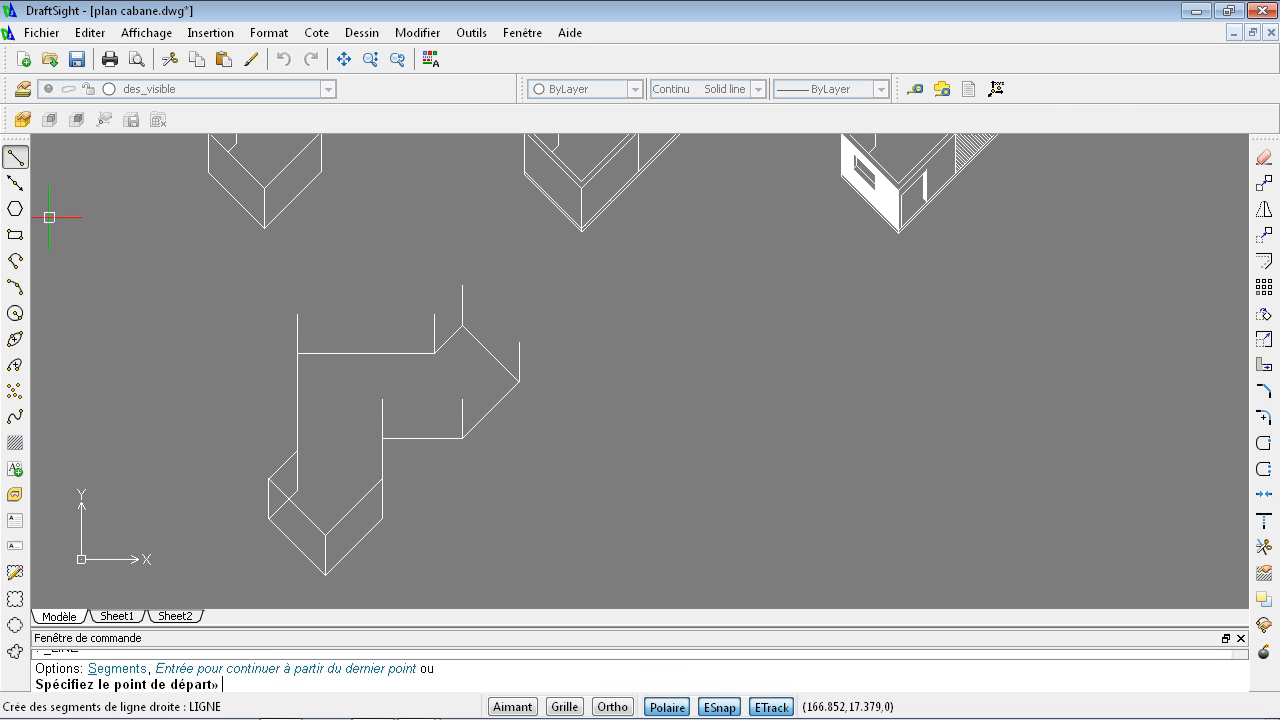
click(298, 313)
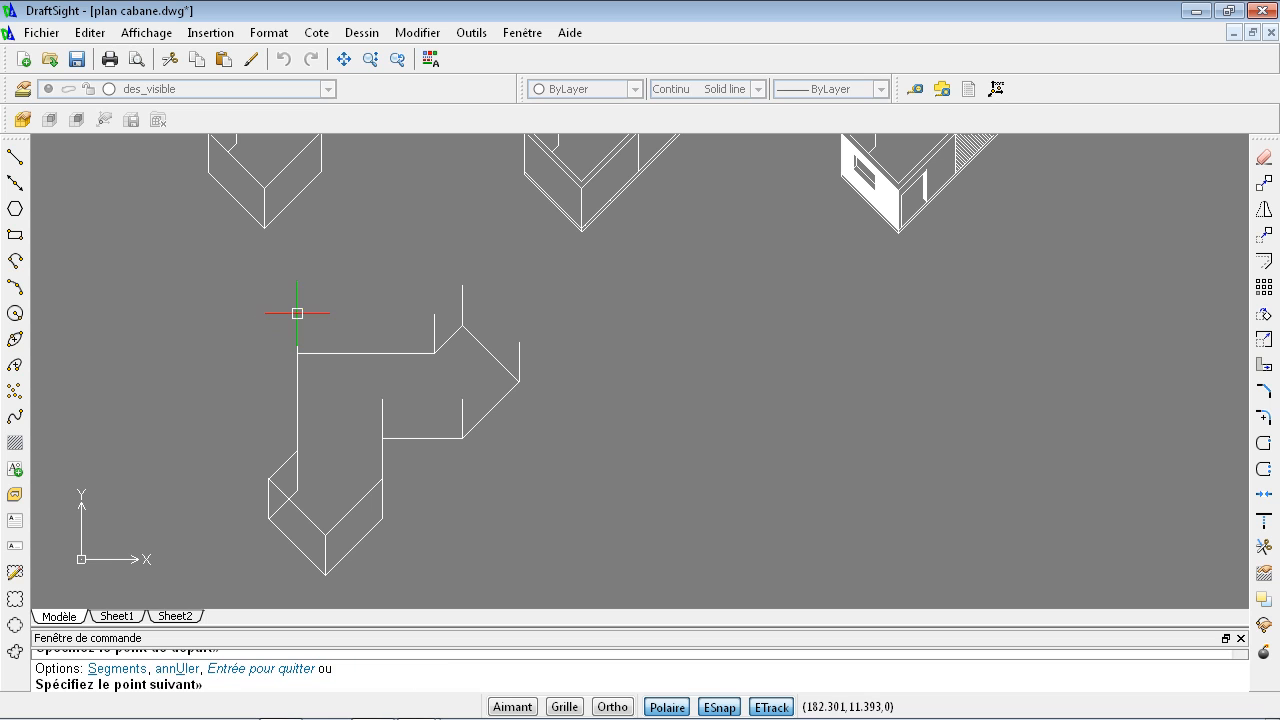
click(434, 313)
click(463, 286)
click(519, 341)
click(463, 398)
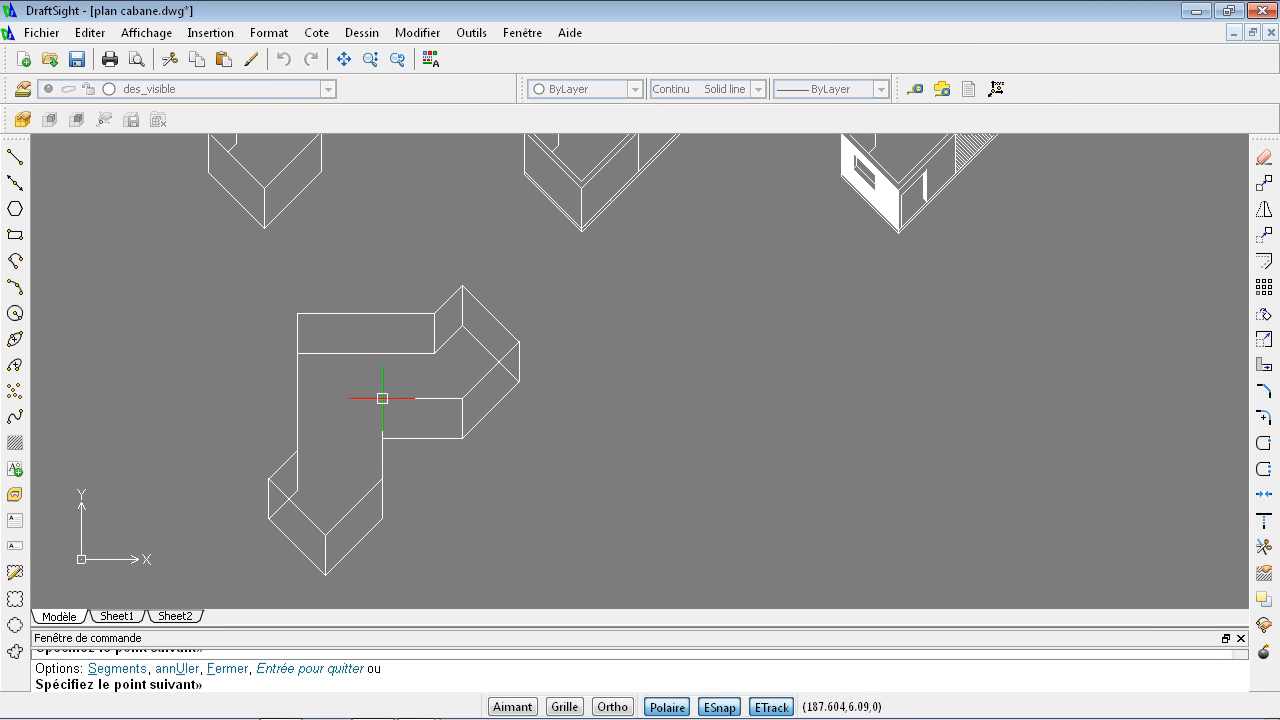
key(Escape)
Trim the hidden floor-outline pieces behind the lower-left end wall and the right-hand wall, using the whole new cabin drawing as cutting edges.
scroll(468, 454, down, 2)
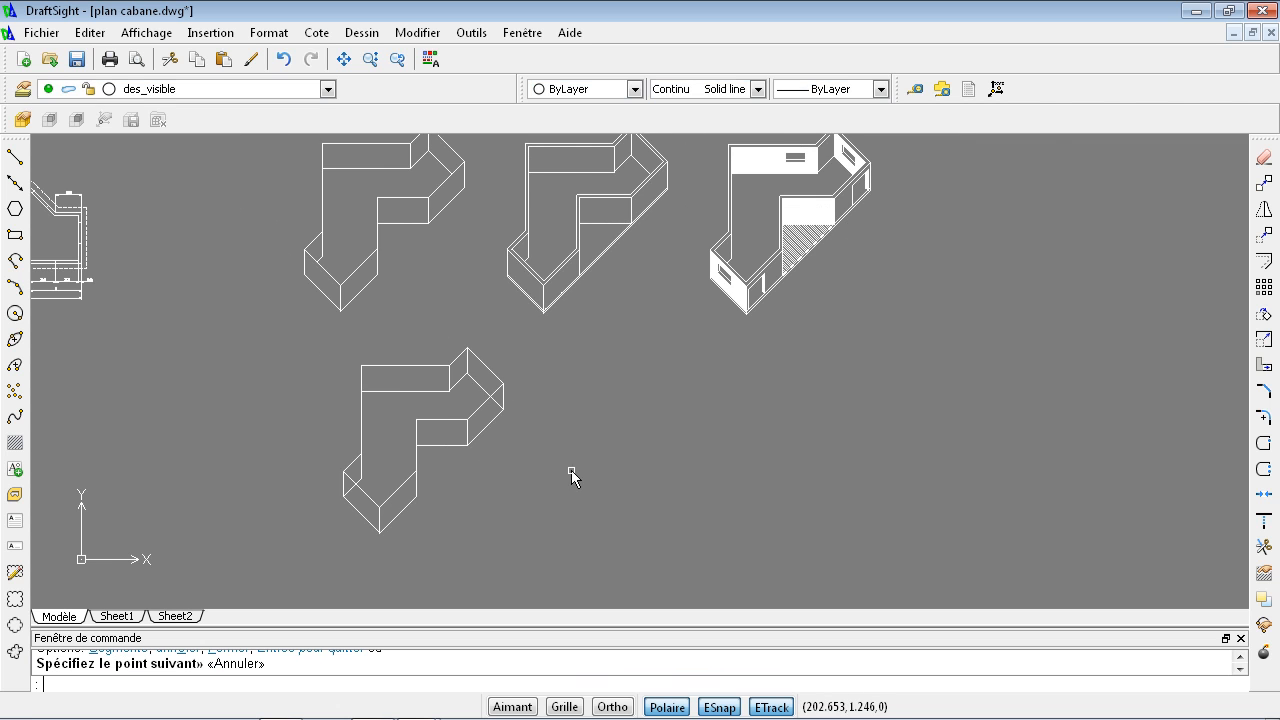
middle_drag(515, 480, 452, 502)
scroll(287, 498, up, 3)
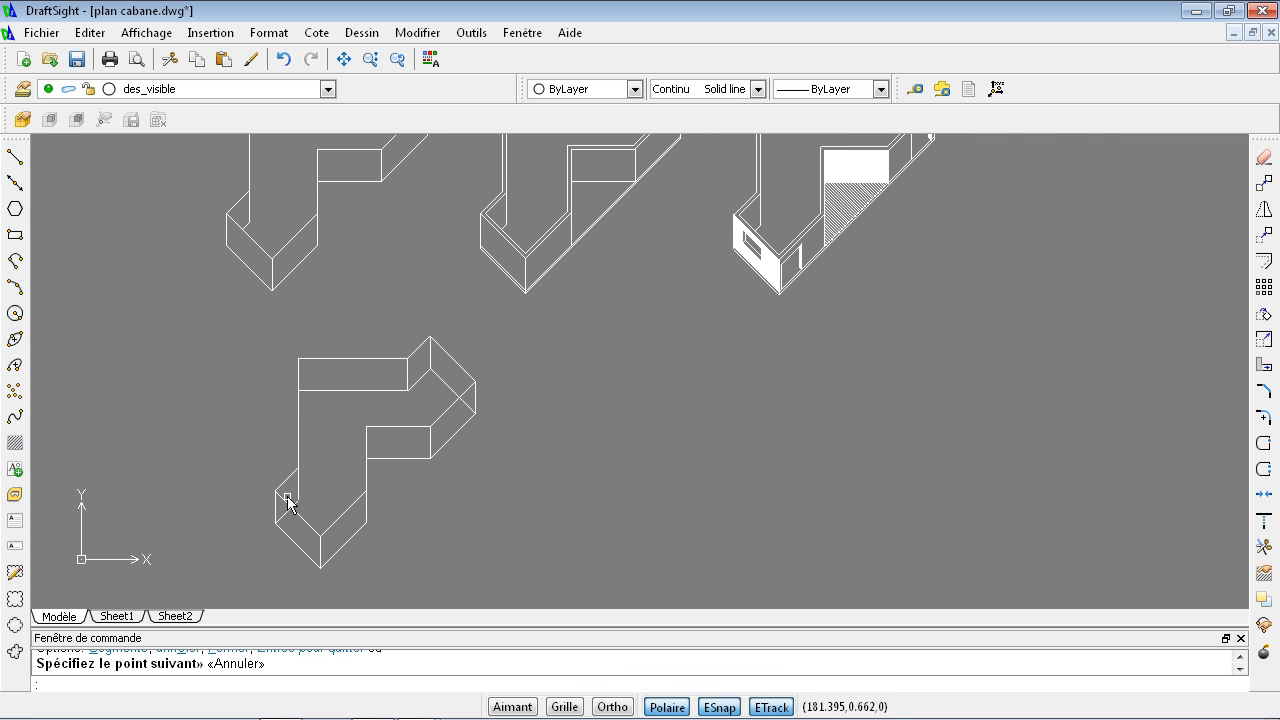
scroll(575, 379, down, 1)
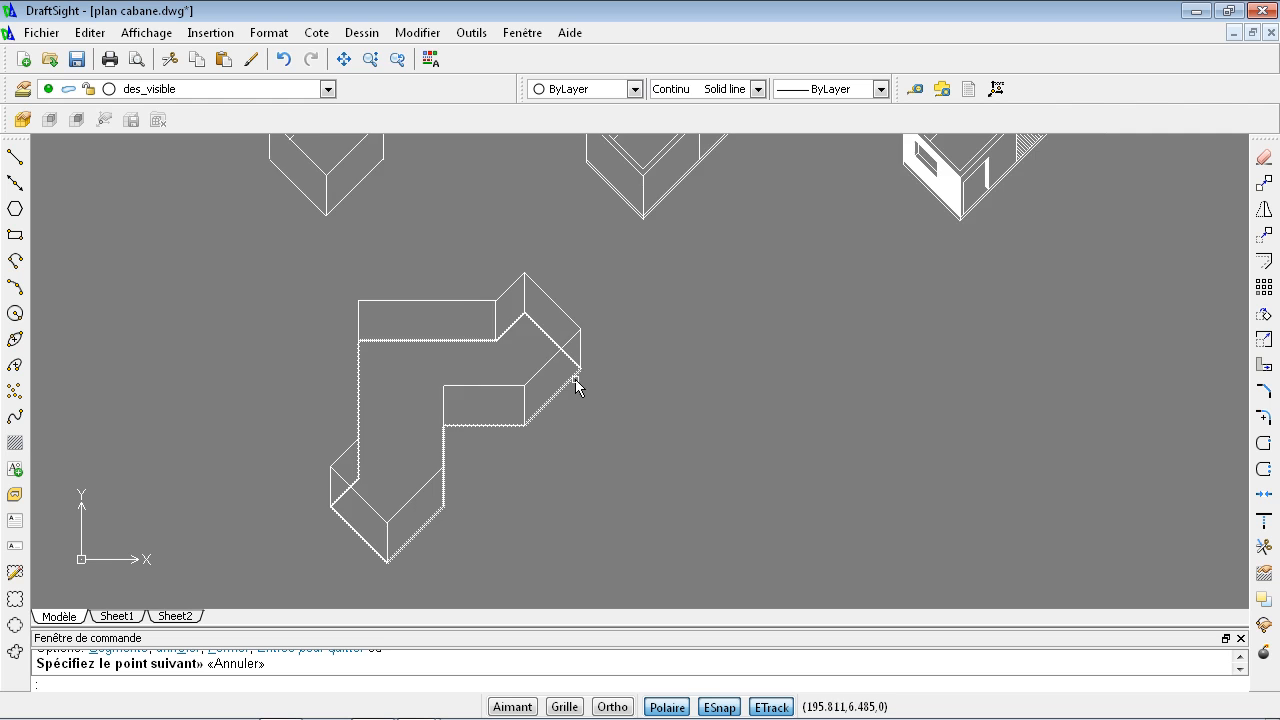
scroll(455, 390, down, 2)
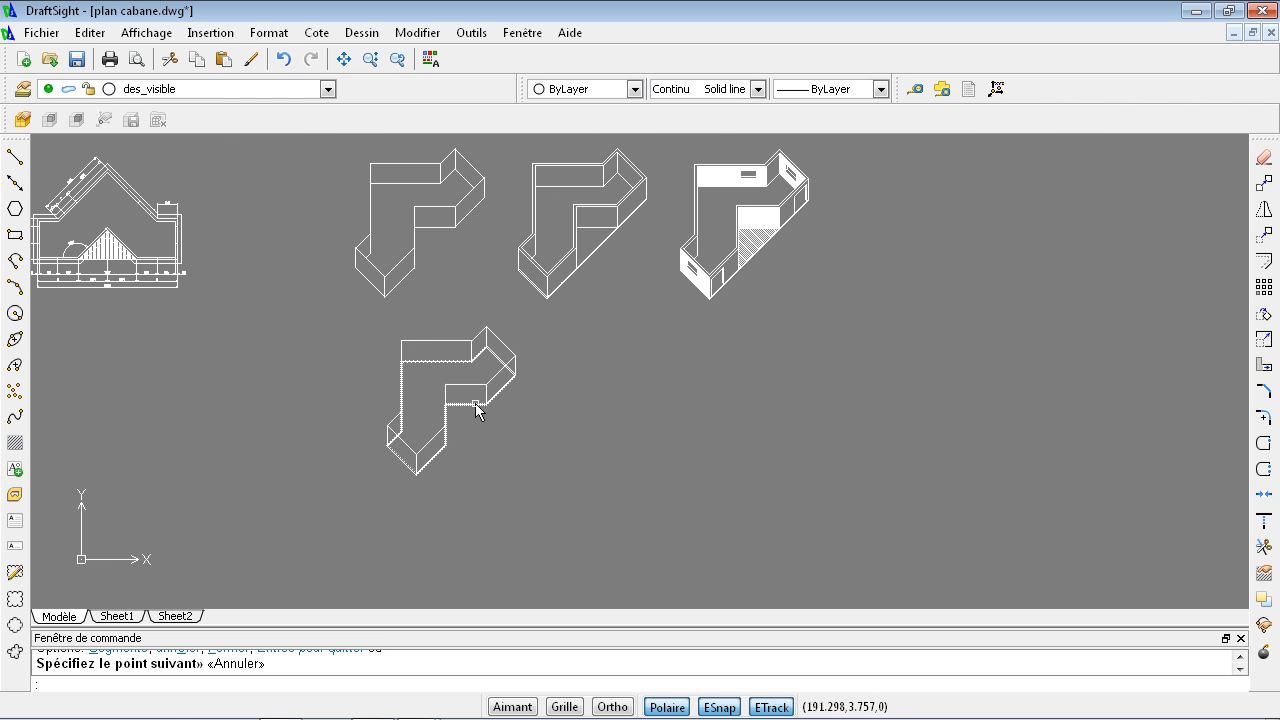
click(1262, 547)
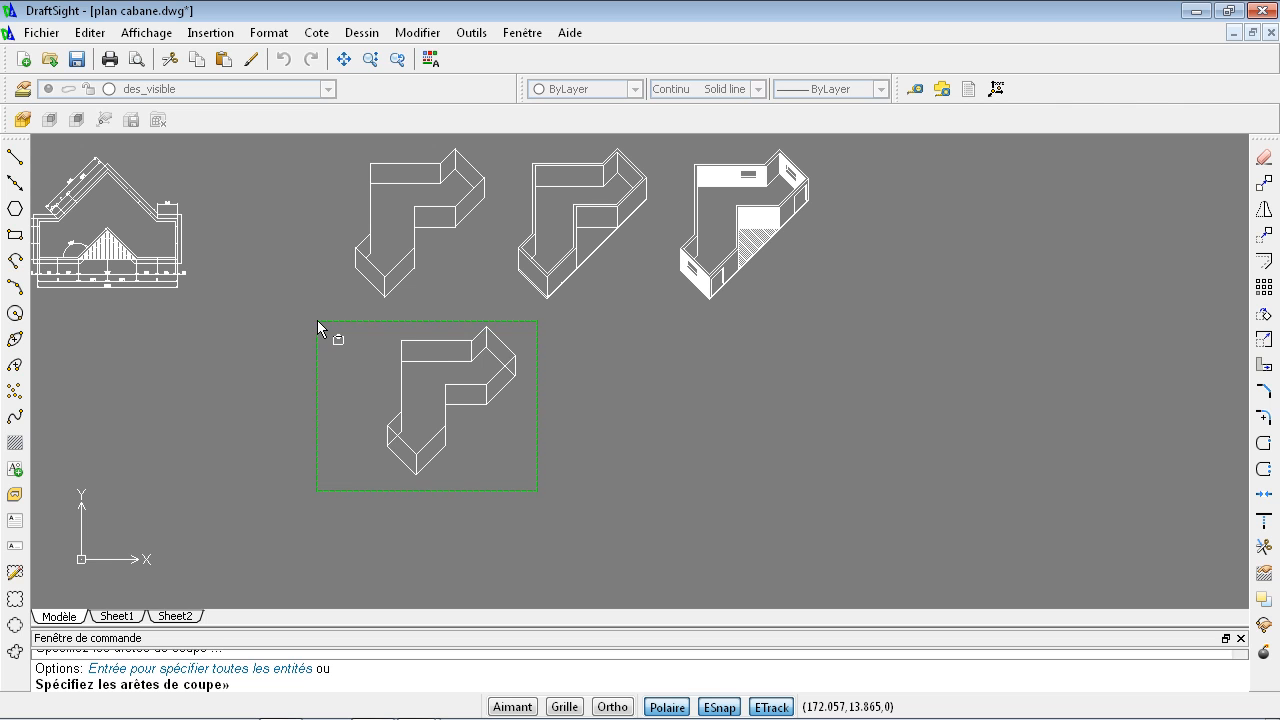
key(Return)
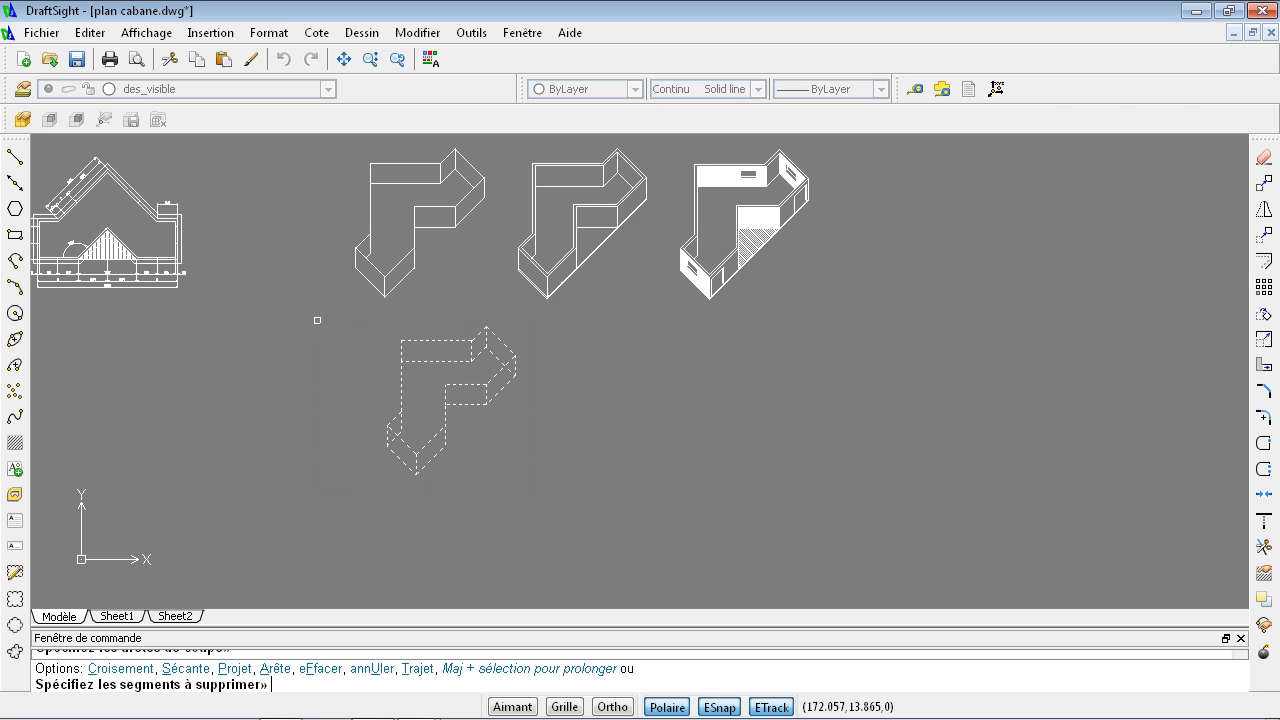
scroll(400, 470, up, 5)
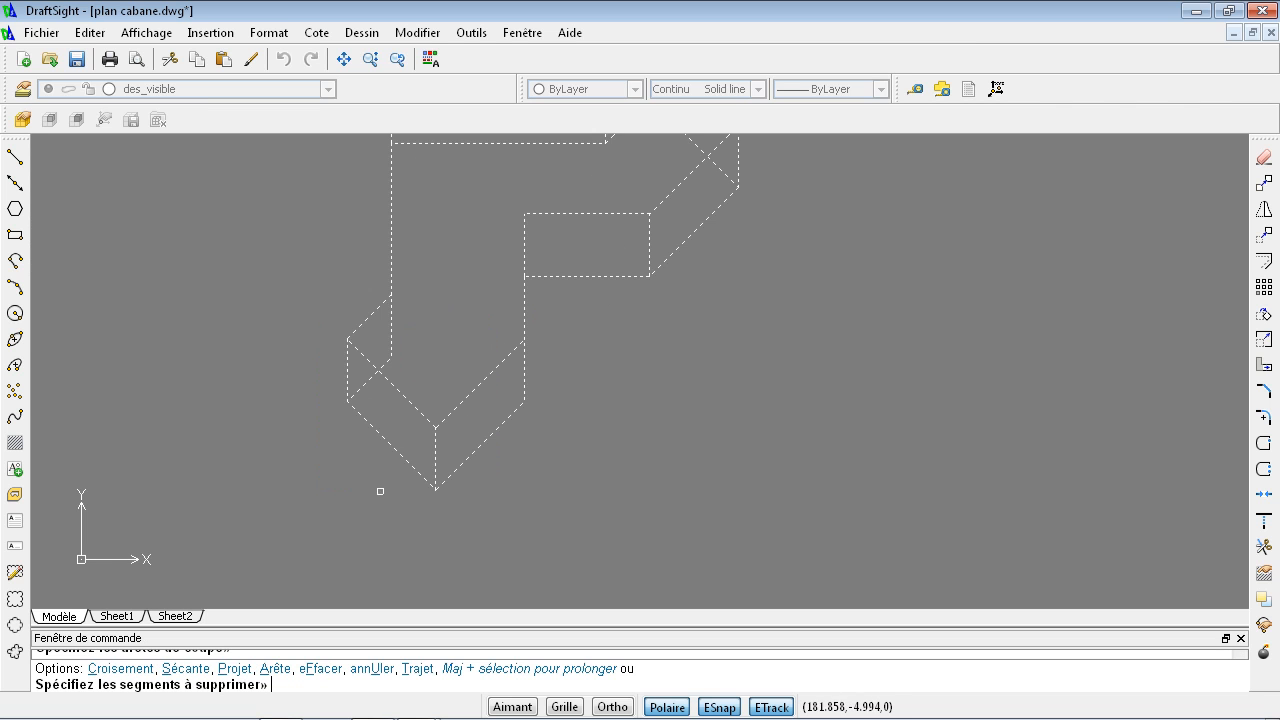
scroll(462, 495, down, 1)
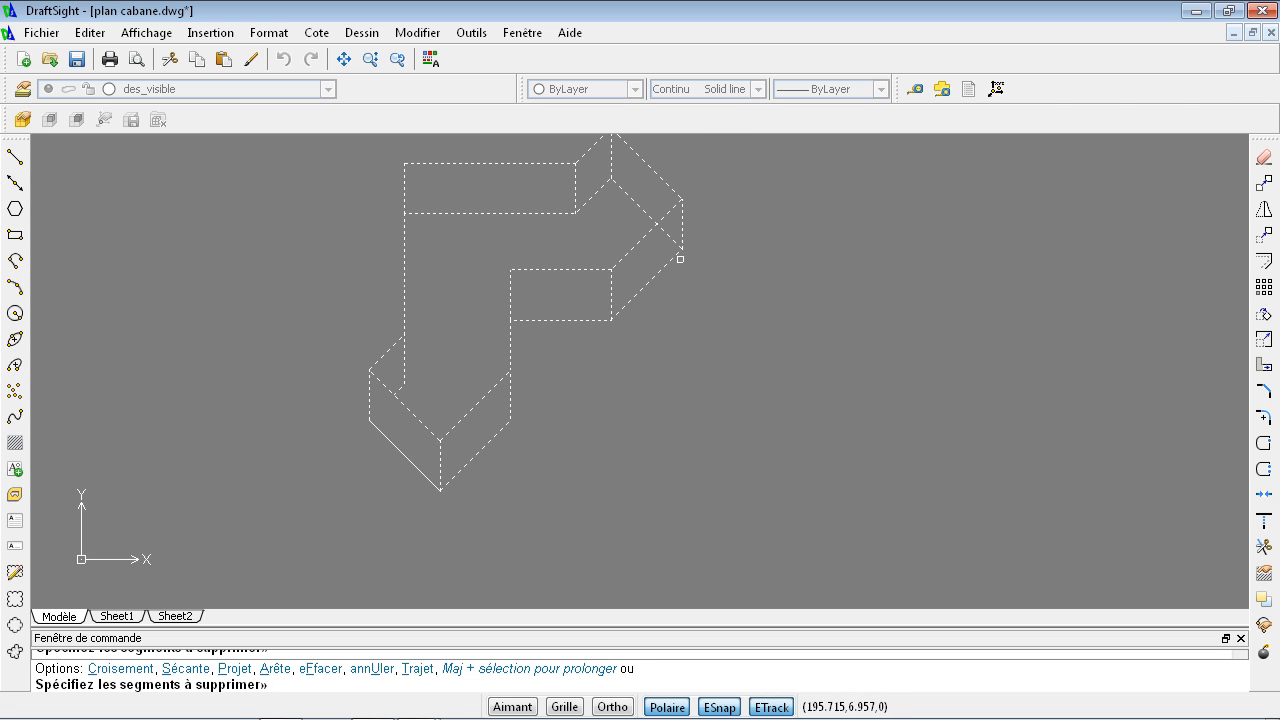
click(673, 238)
scroll(655, 412, down, 2)
mouse_move(565, 452)
middle_down()
mouse_move(400, 536)
mouse_move(368, 489)
mouse_move(362, 530)
middle_up()
key(Escape)
Draw a 45° ground line from the base of the inner vertical edge to the lower-right corner of the recessed wall.
click(15, 157)
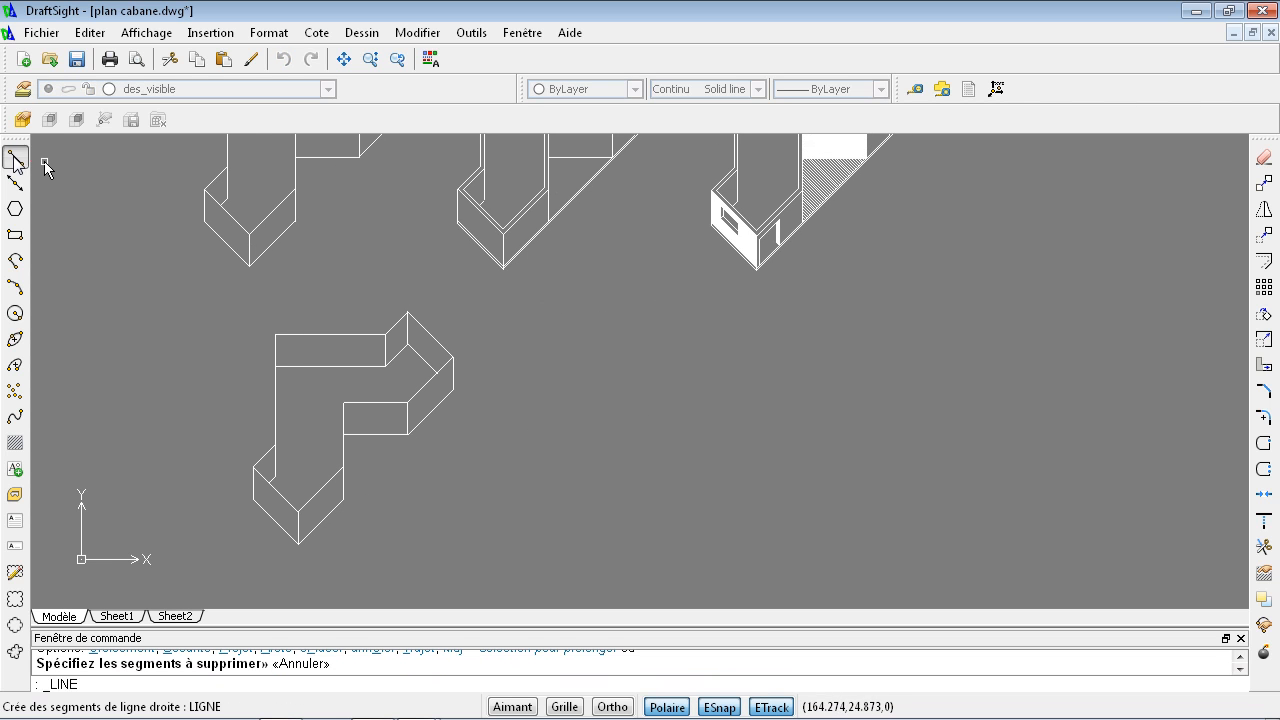
click(343, 498)
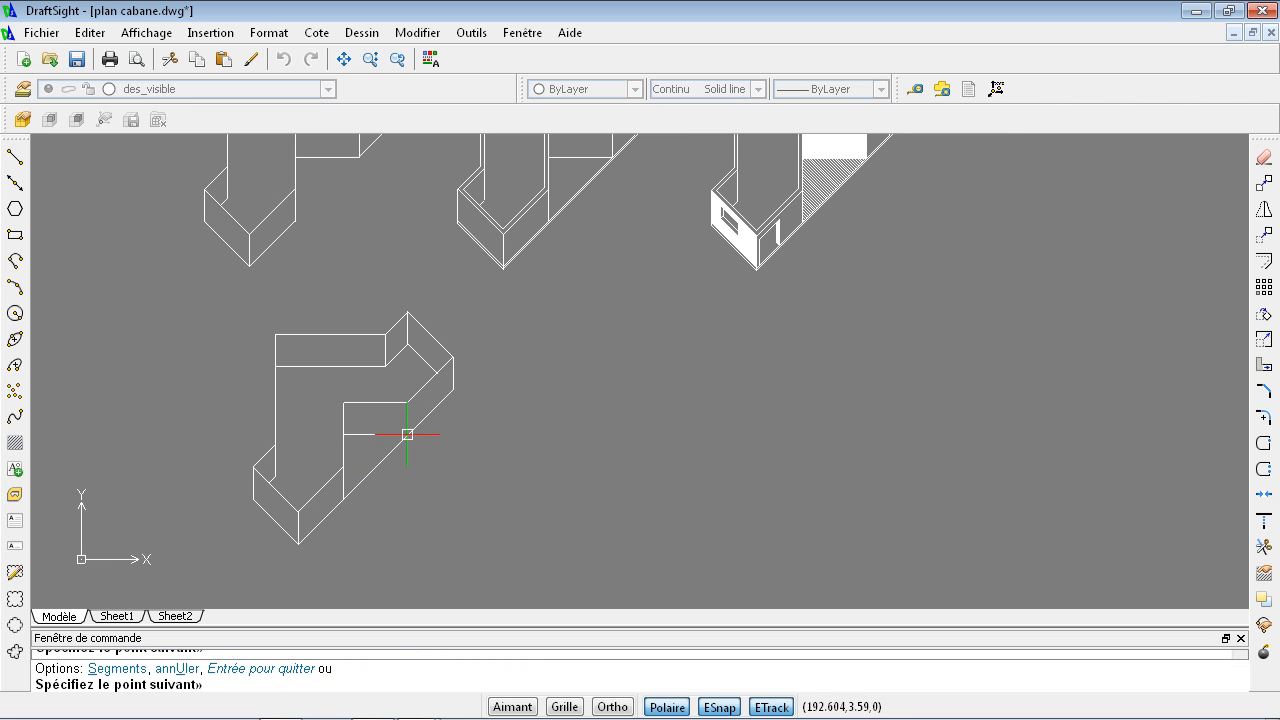
key(Escape)
Trace the walls' top outline with a polyline from the midpoint of the short lower-left edge along the upper edges to the right corner.
middle_drag(380, 534, 524, 530)
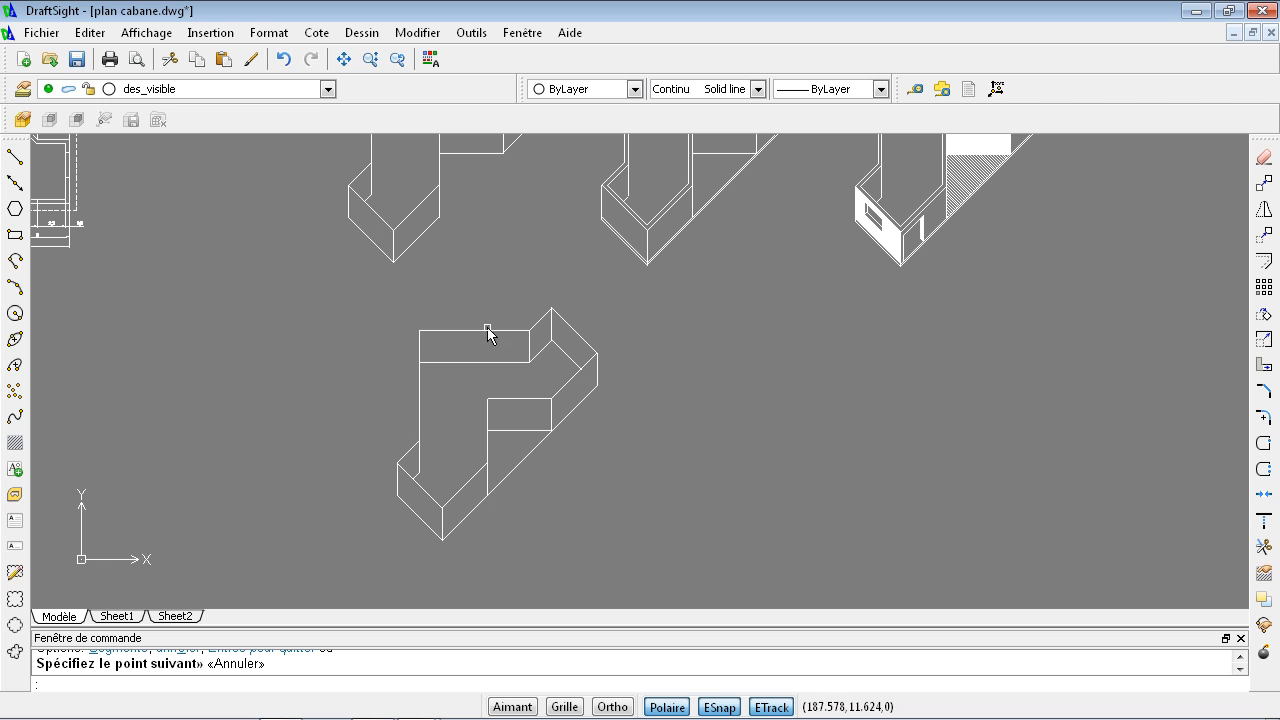
click(15, 261)
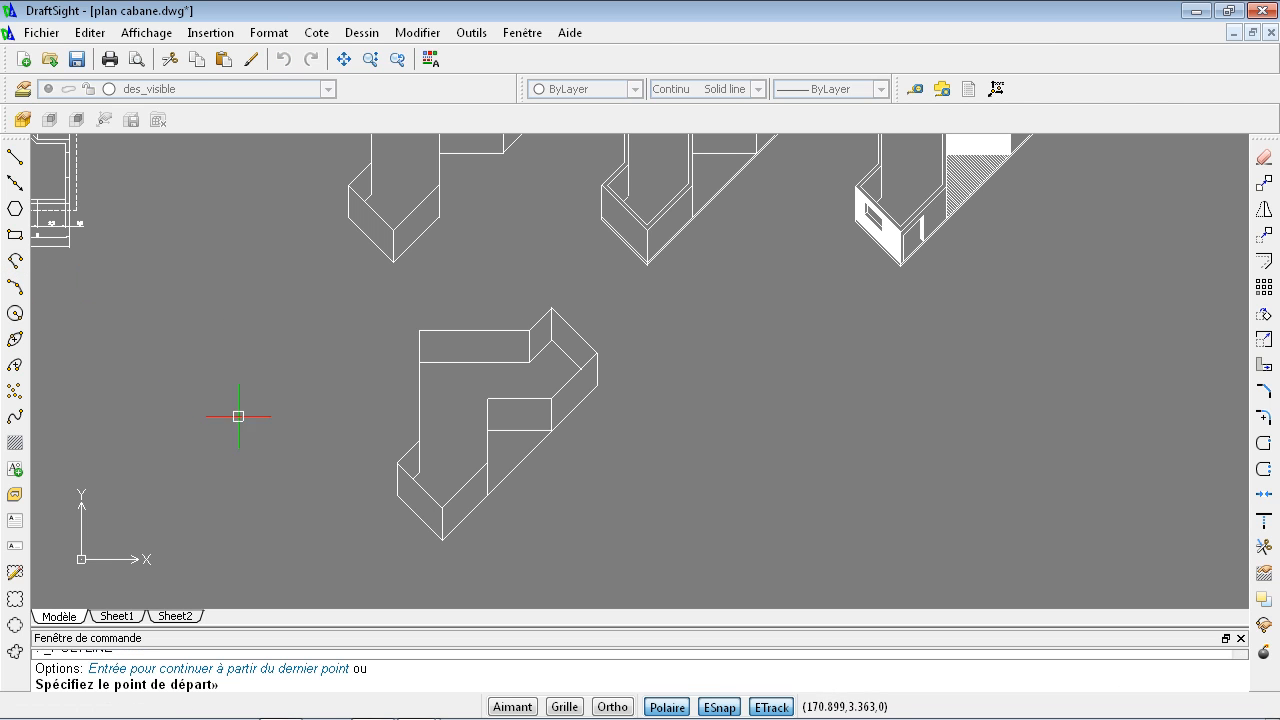
click(408, 451)
click(419, 440)
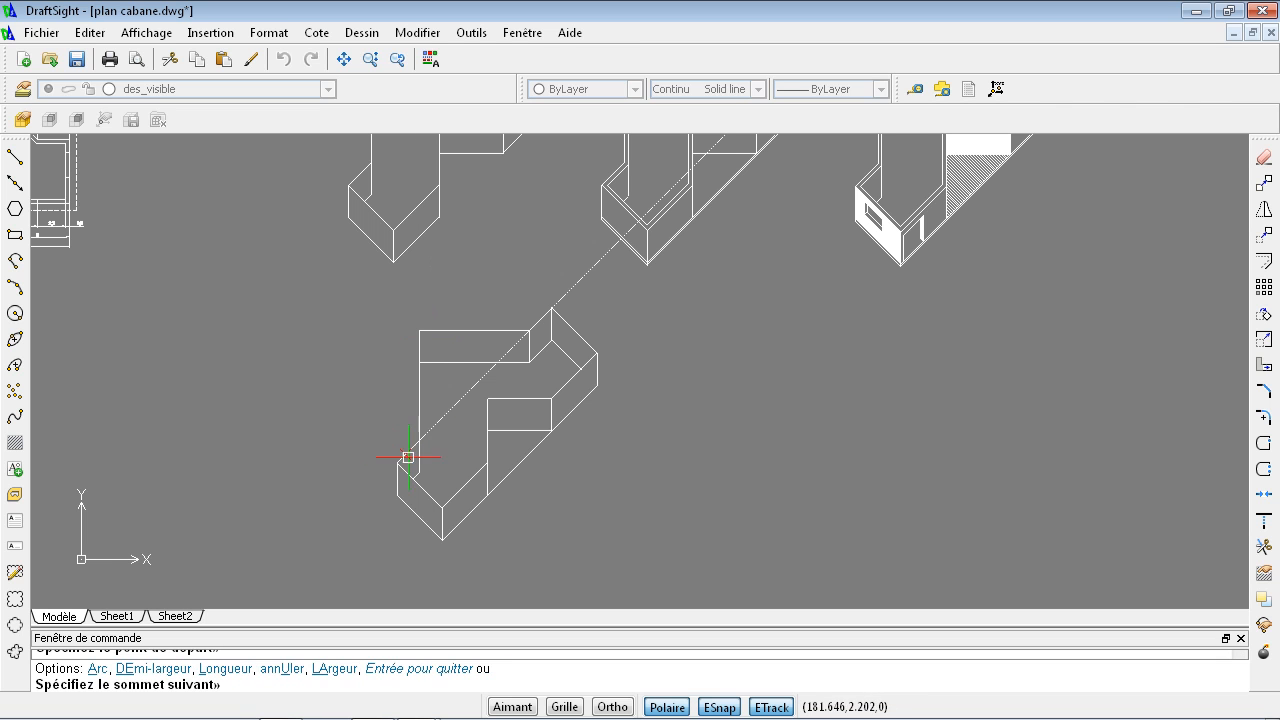
click(419, 438)
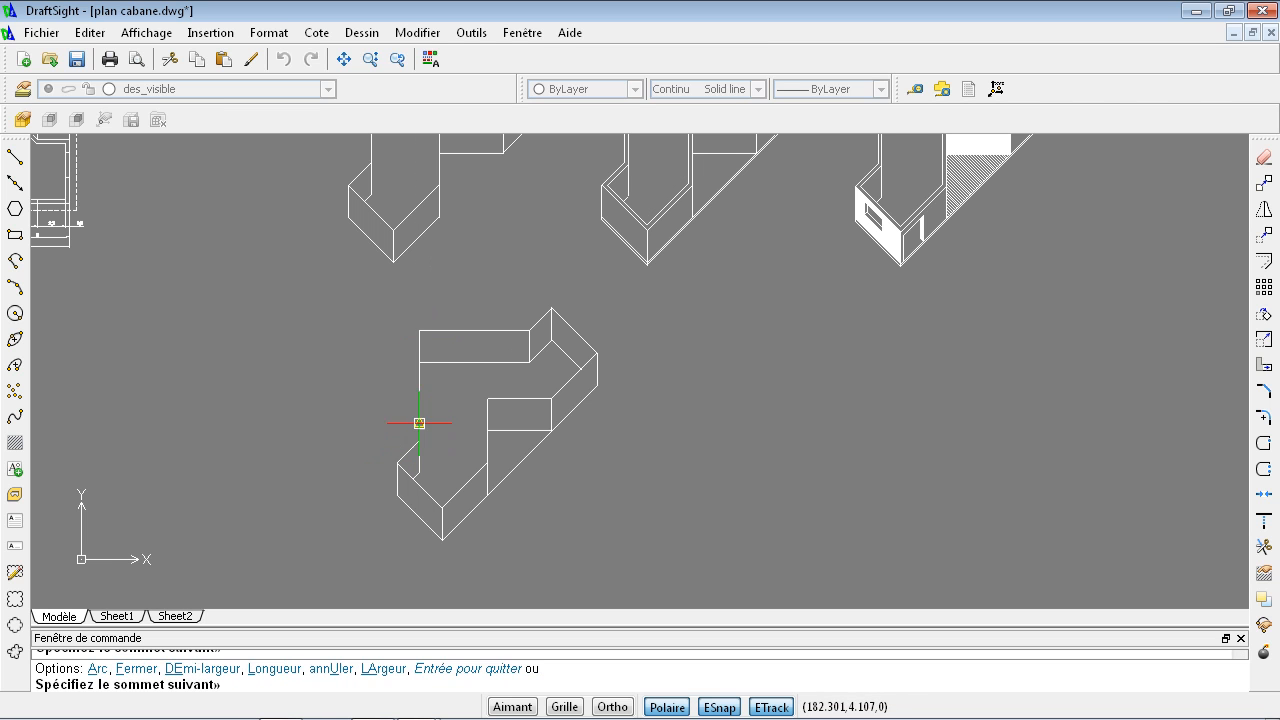
click(419, 330)
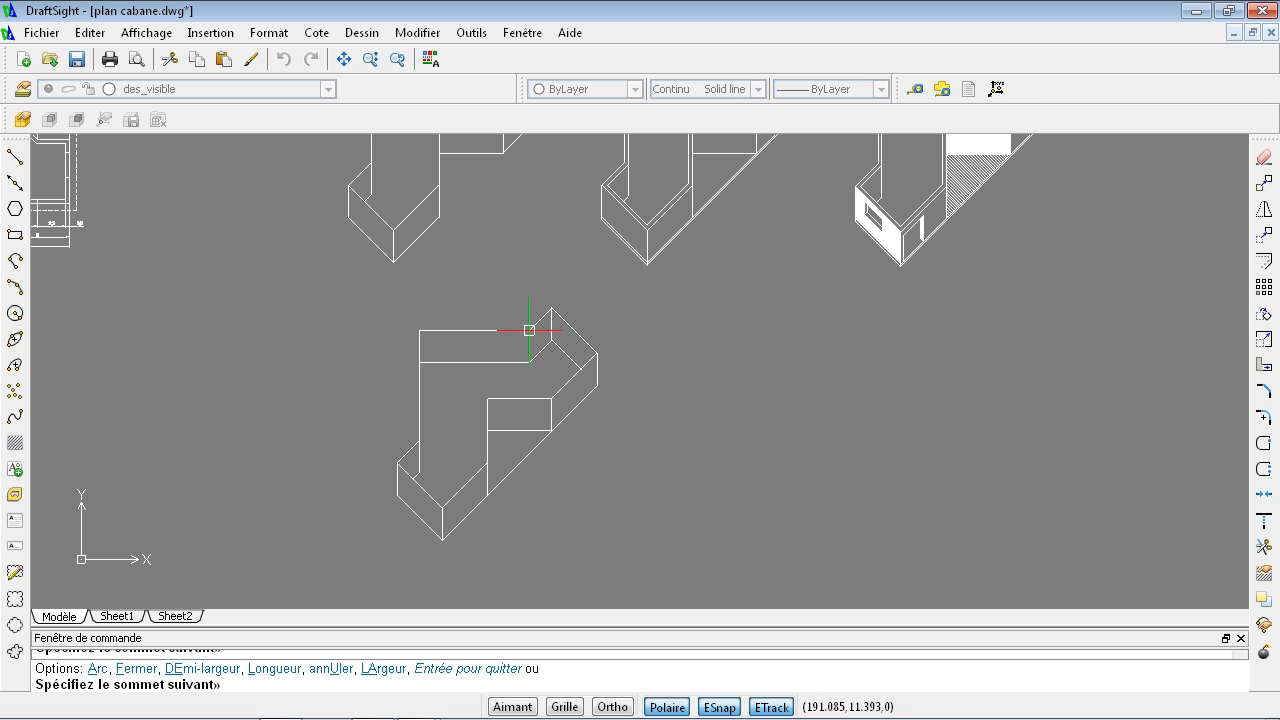
click(529, 330)
click(551, 307)
click(597, 353)
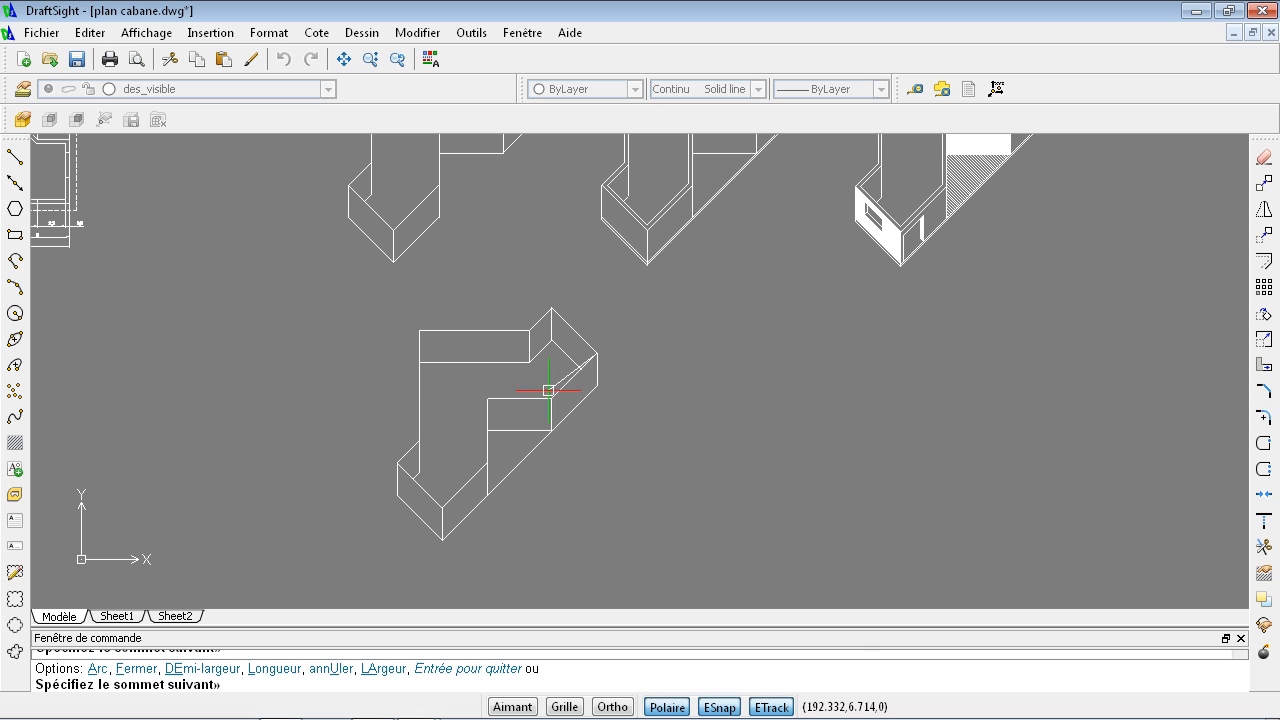
Continue the polyline along the recessed wall, inner vertical edge and end wall's top edges, and close it at the start point.
click(487, 399)
click(487, 462)
click(441, 508)
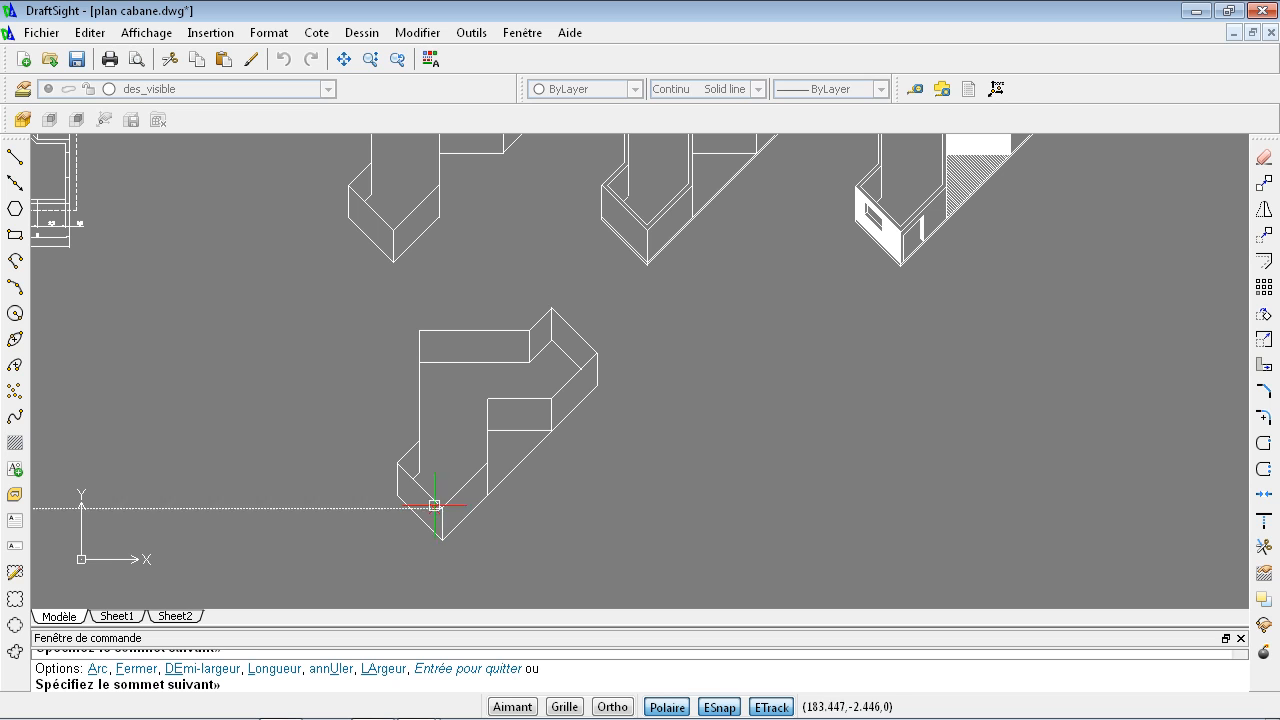
click(398, 462)
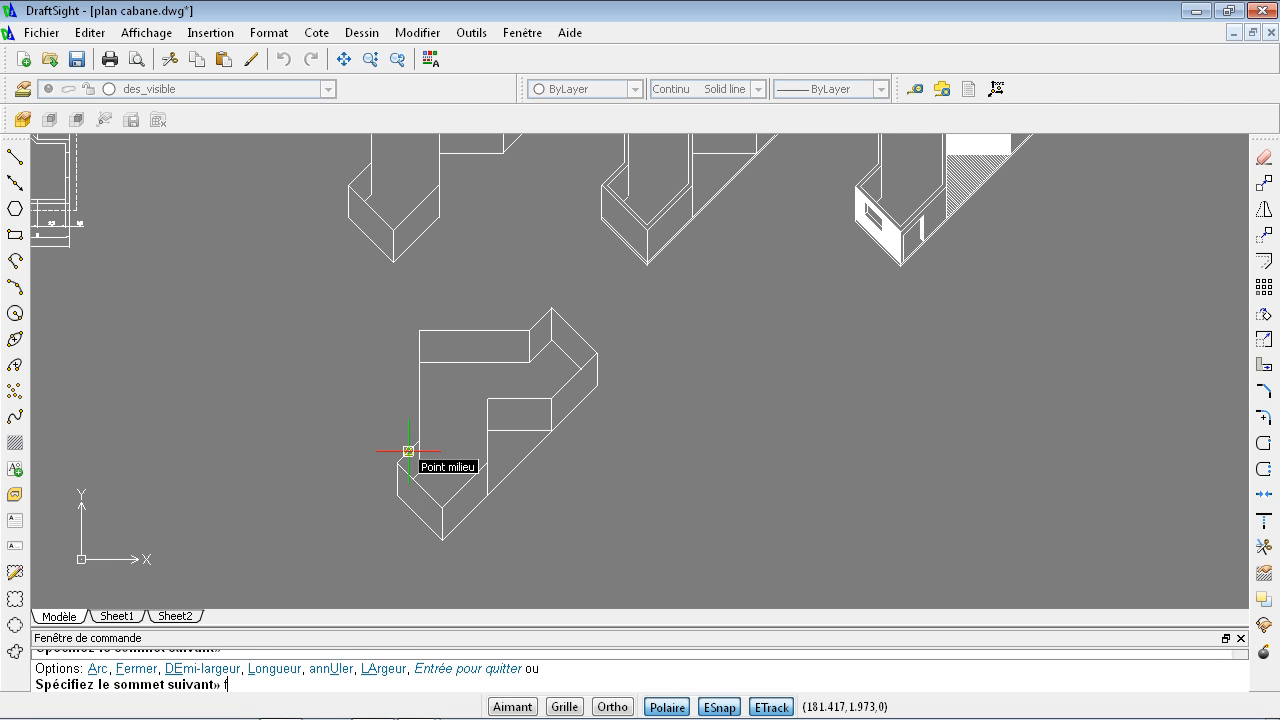
key(Return)
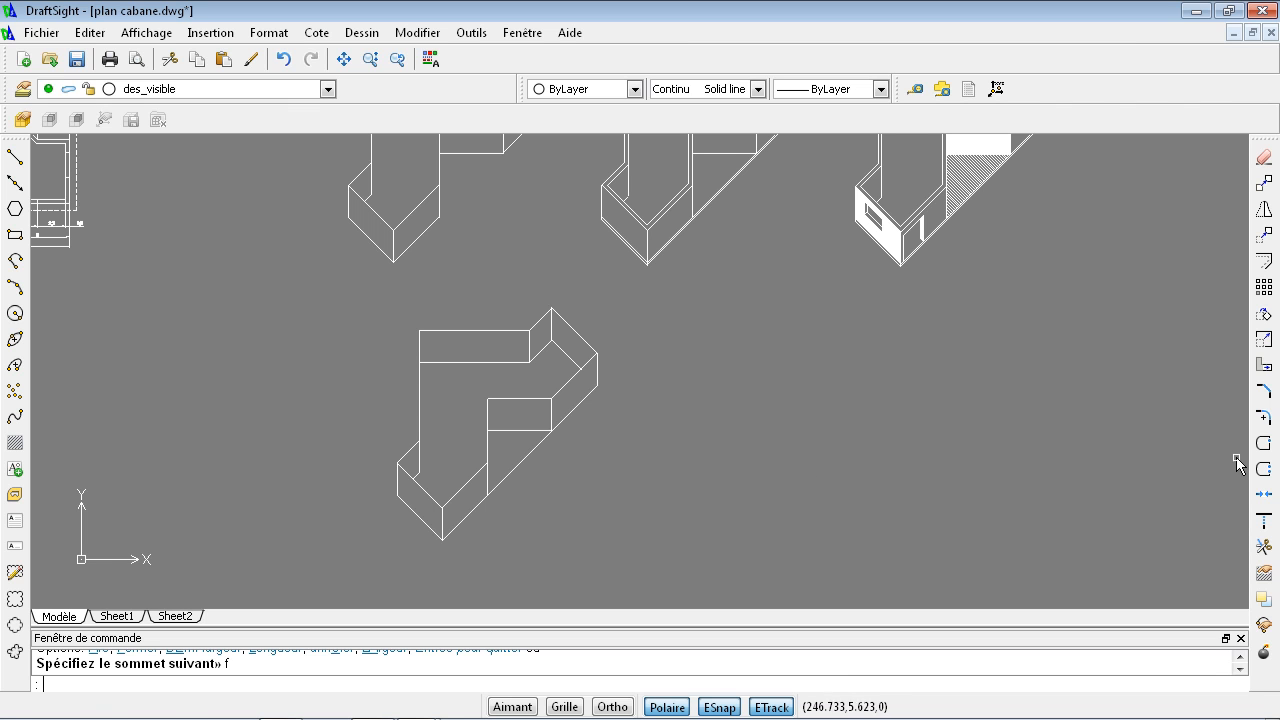
Offset the closed top-outline polyline 0.2 units inward to give the walls their thickness.
click(1264, 261)
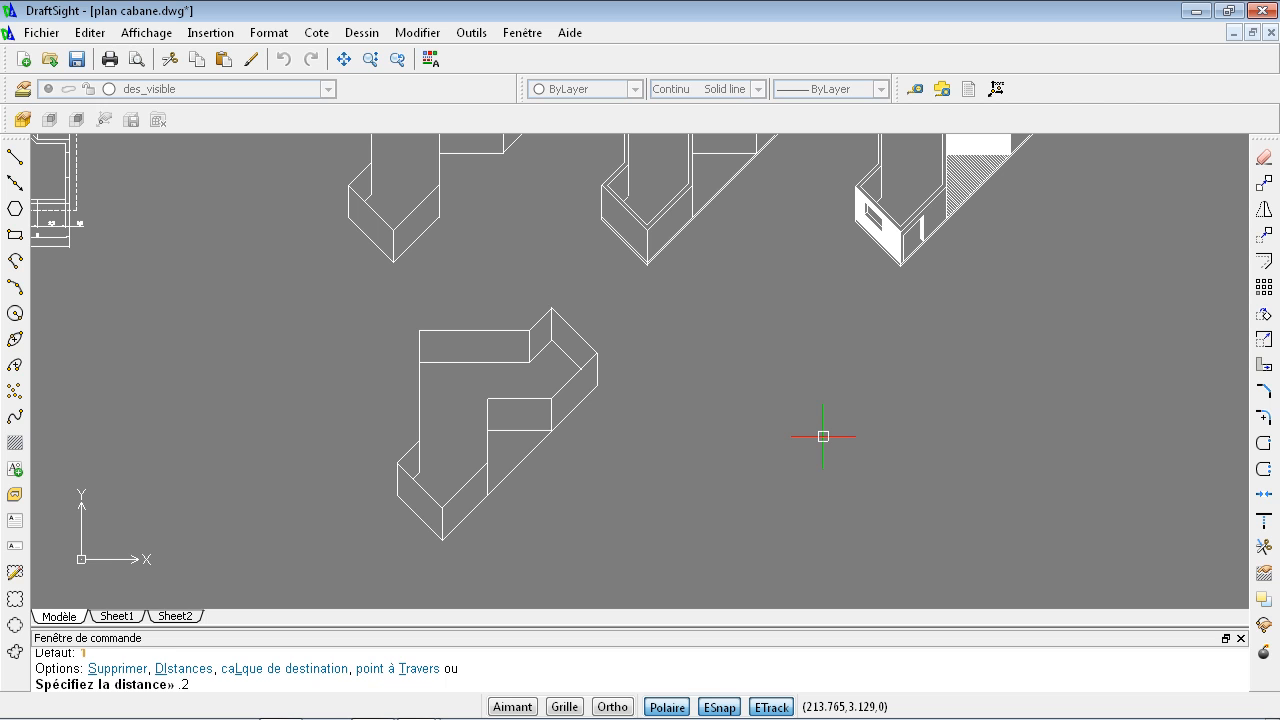
key(Return)
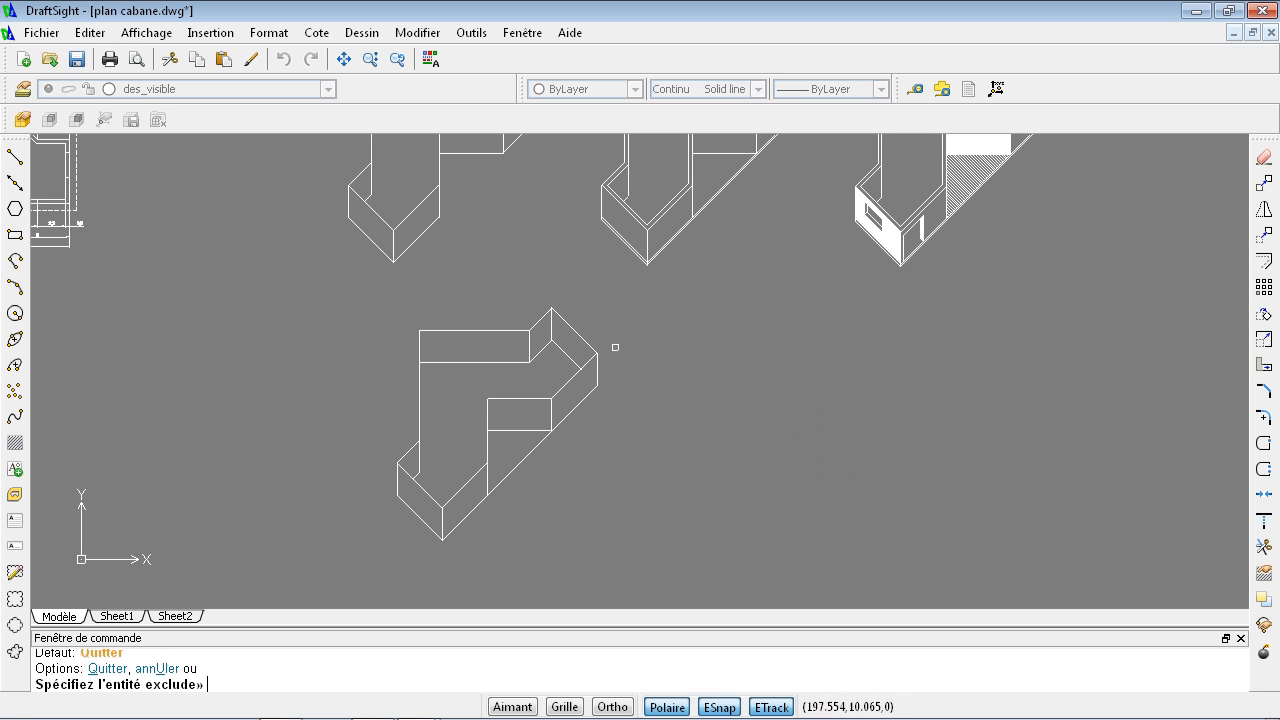
click(581, 339)
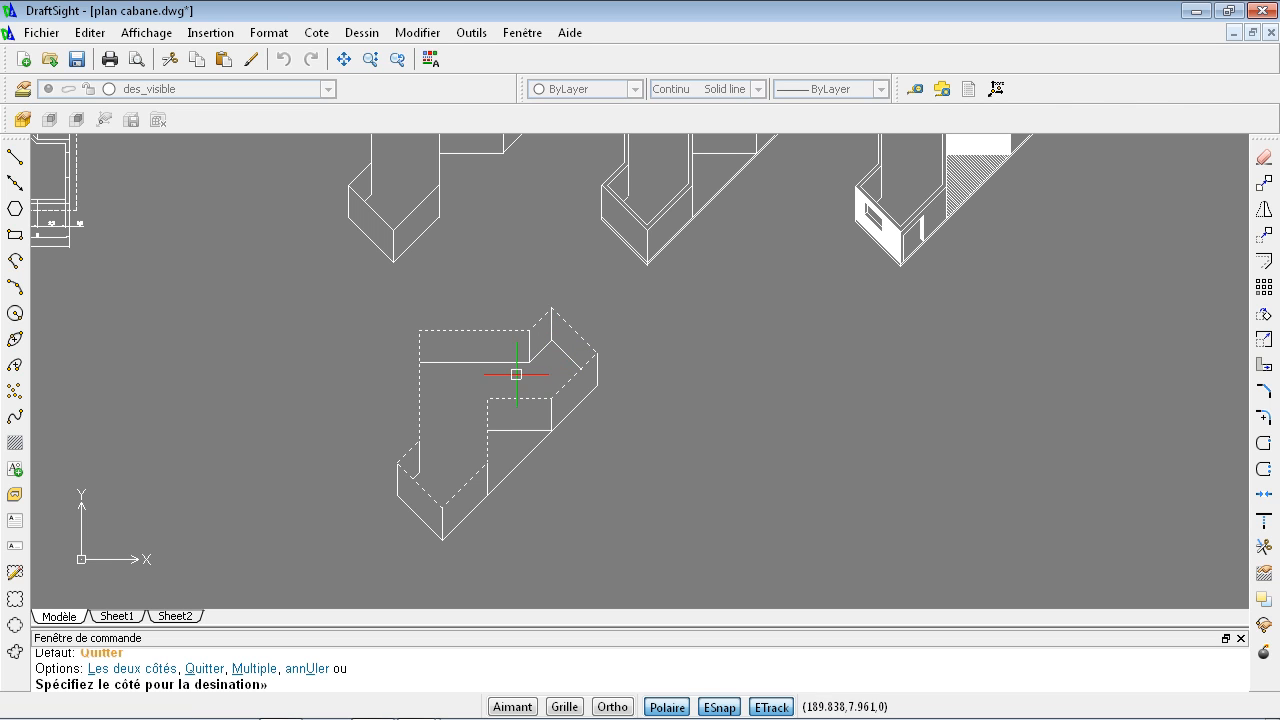
click(476, 377)
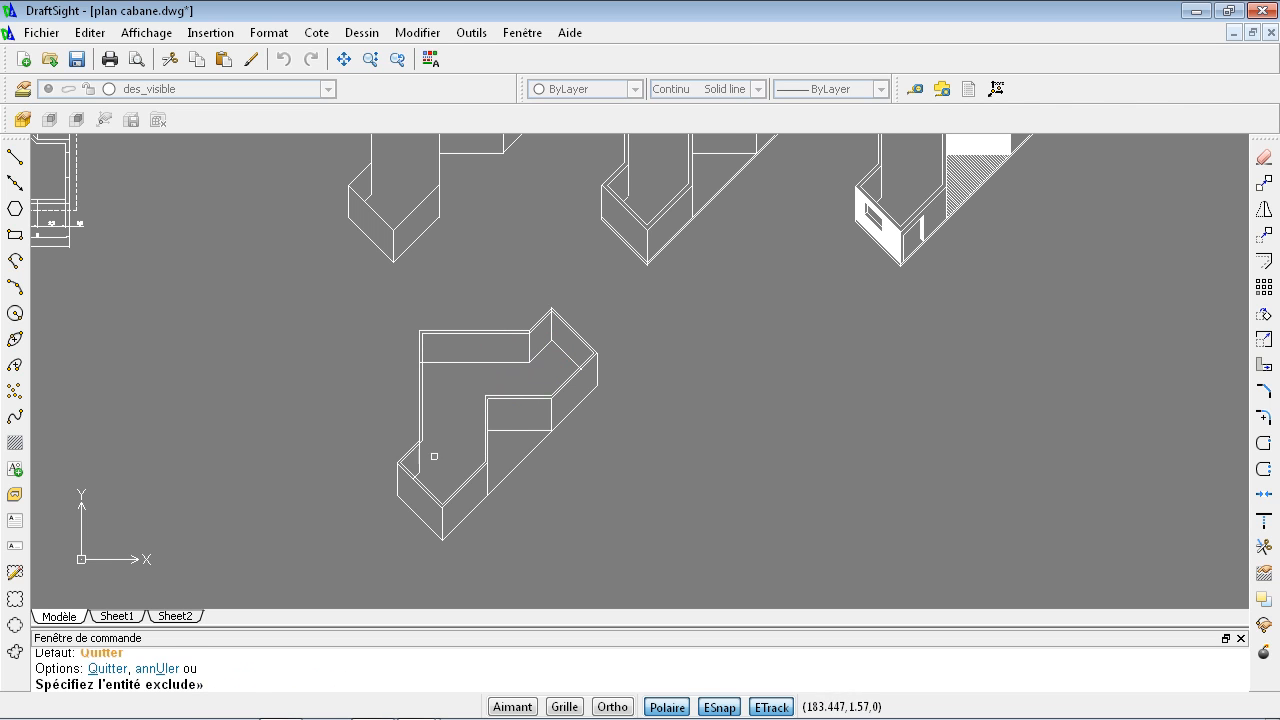
scroll(429, 462, up, 4)
middle_drag(434, 461, 331, 391)
scroll(358, 355, down, 3)
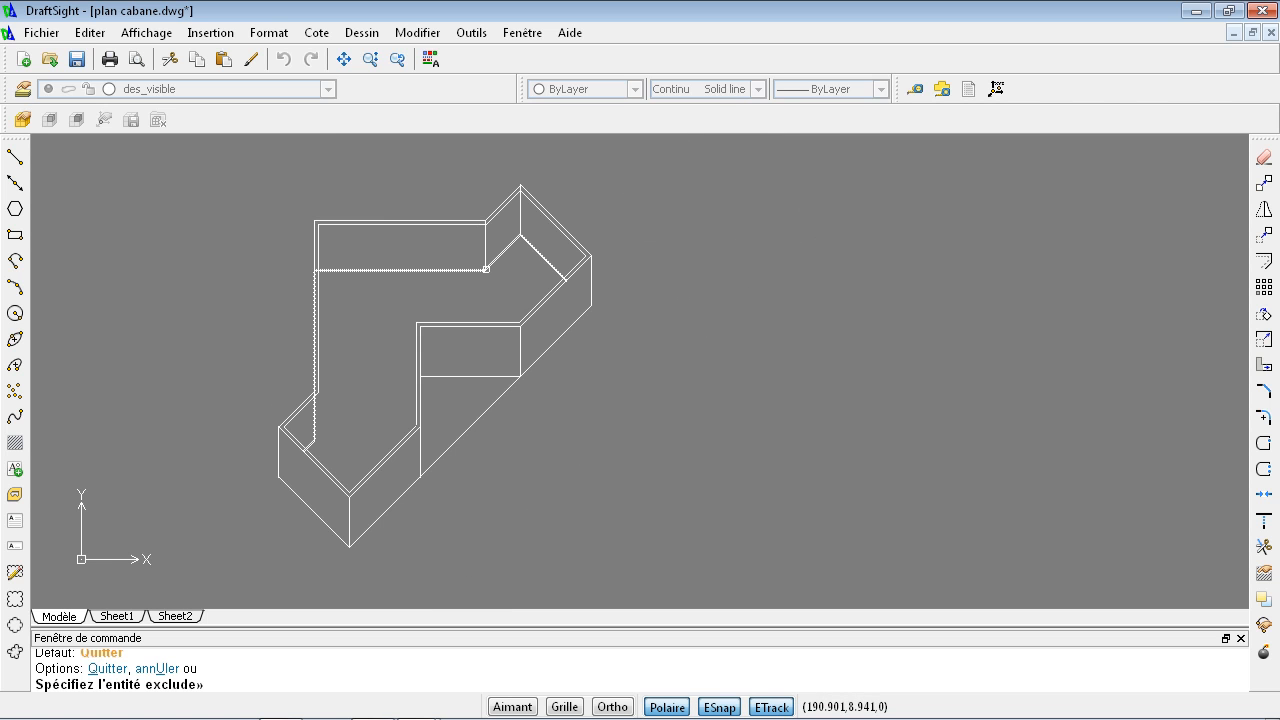
Copy the inner top outline vertically down by the wall height, from the top to the bottom of the back wall's vertical corner edge.
scroll(496, 242, up, 3)
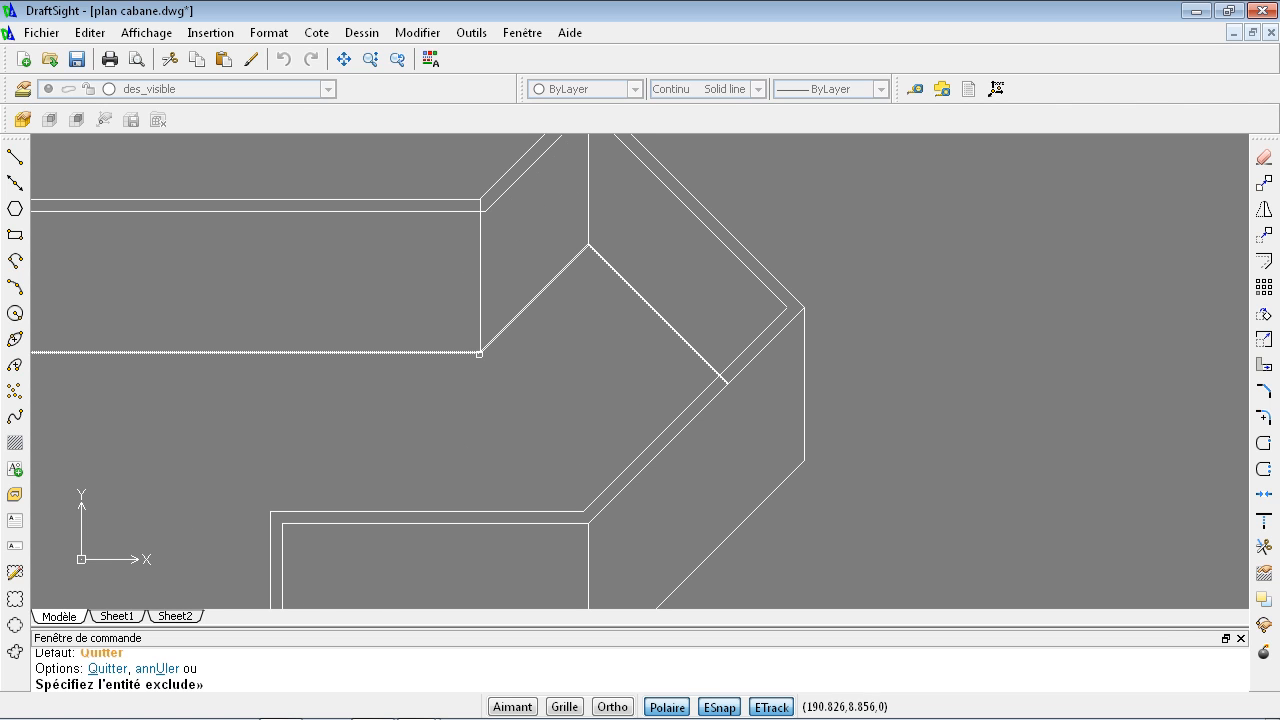
scroll(469, 364, down, 1)
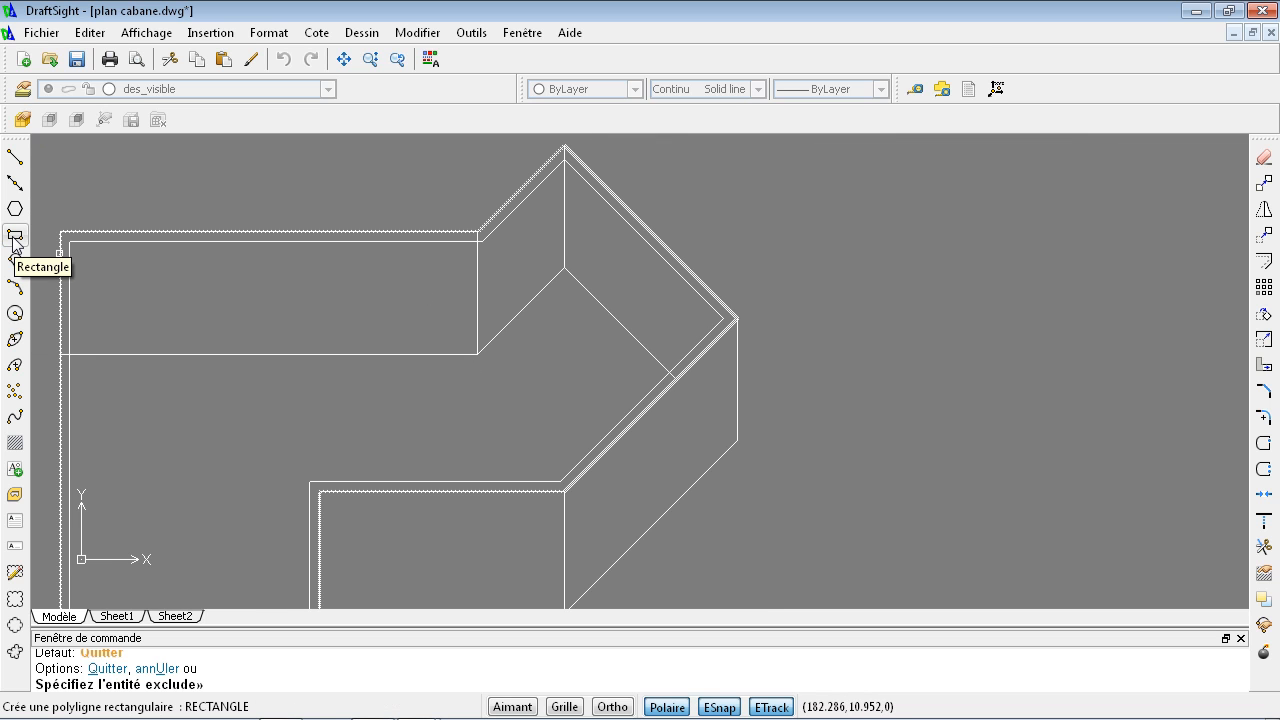
click(1264, 183)
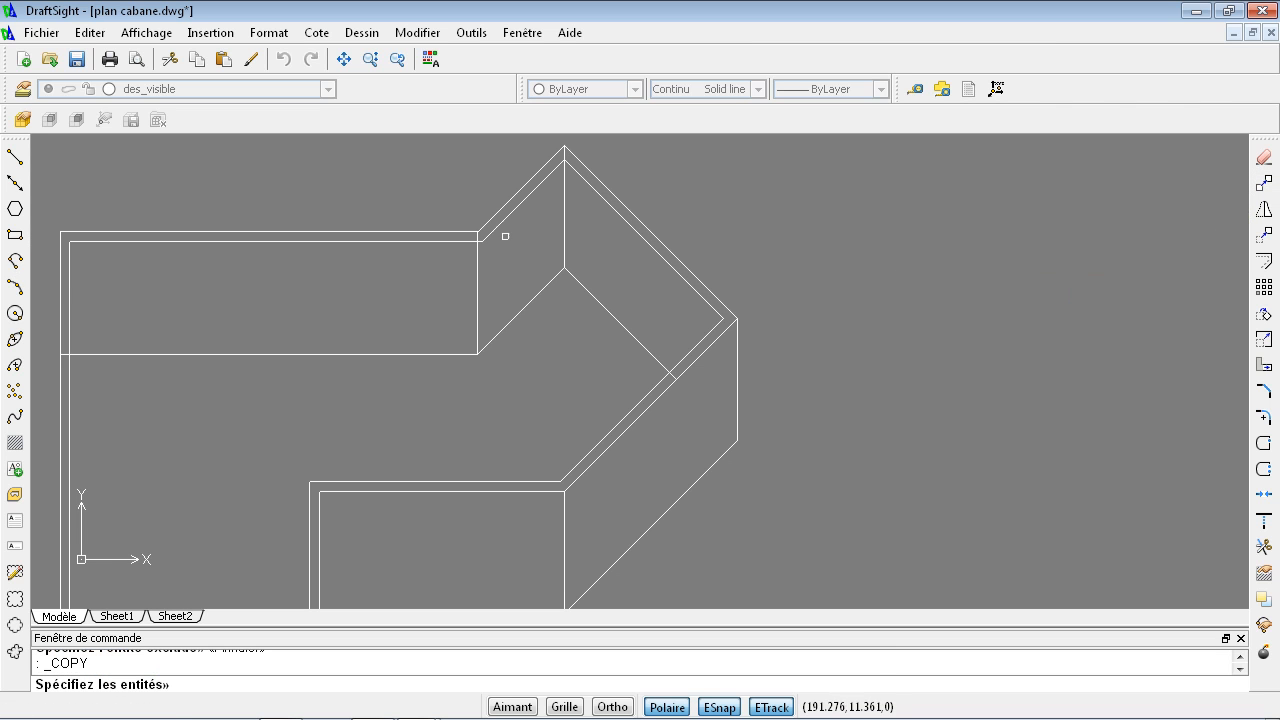
click(503, 221)
key(Return)
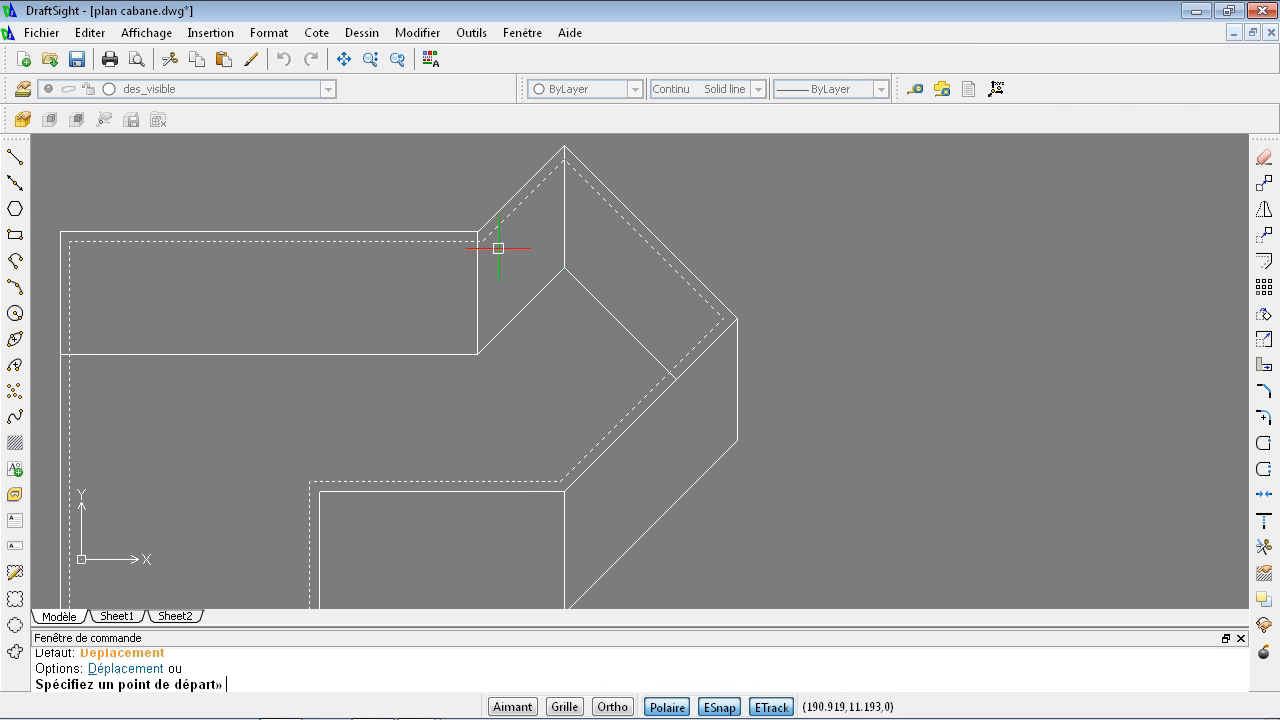
scroll(475, 238, up, 1)
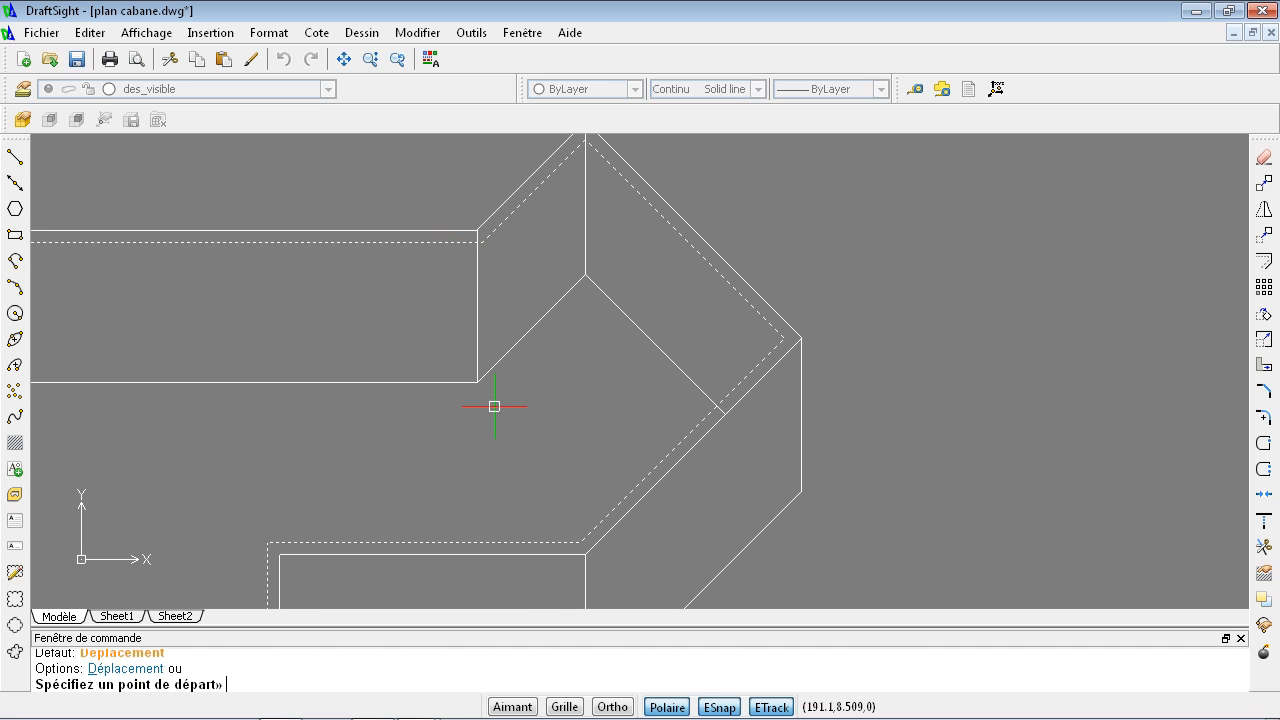
scroll(478, 232, up, 1)
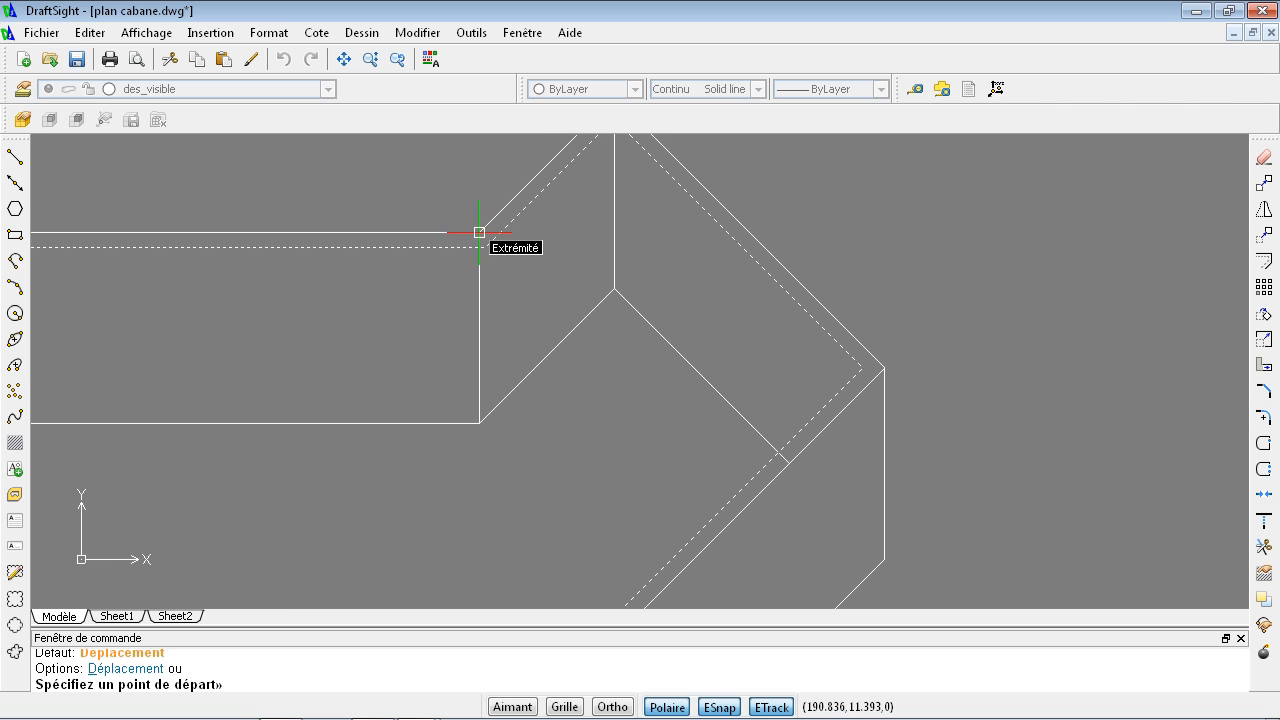
click(479, 232)
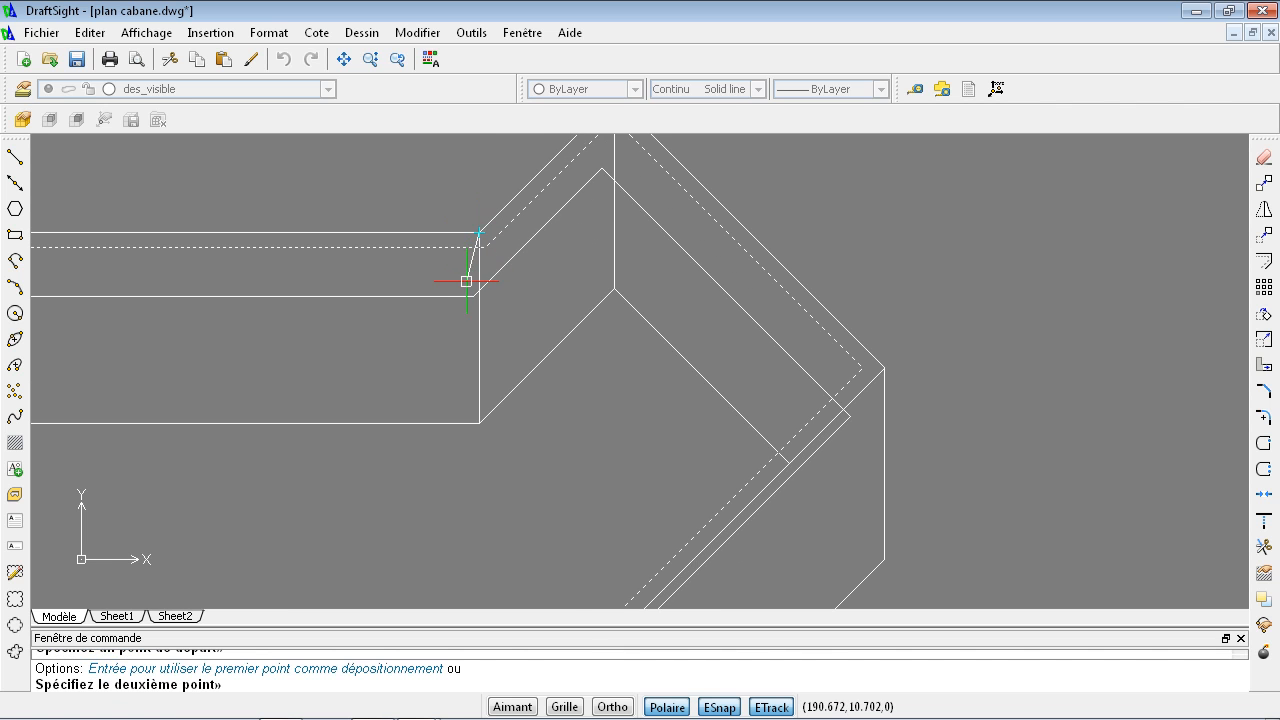
click(479, 423)
scroll(549, 409, down, 4)
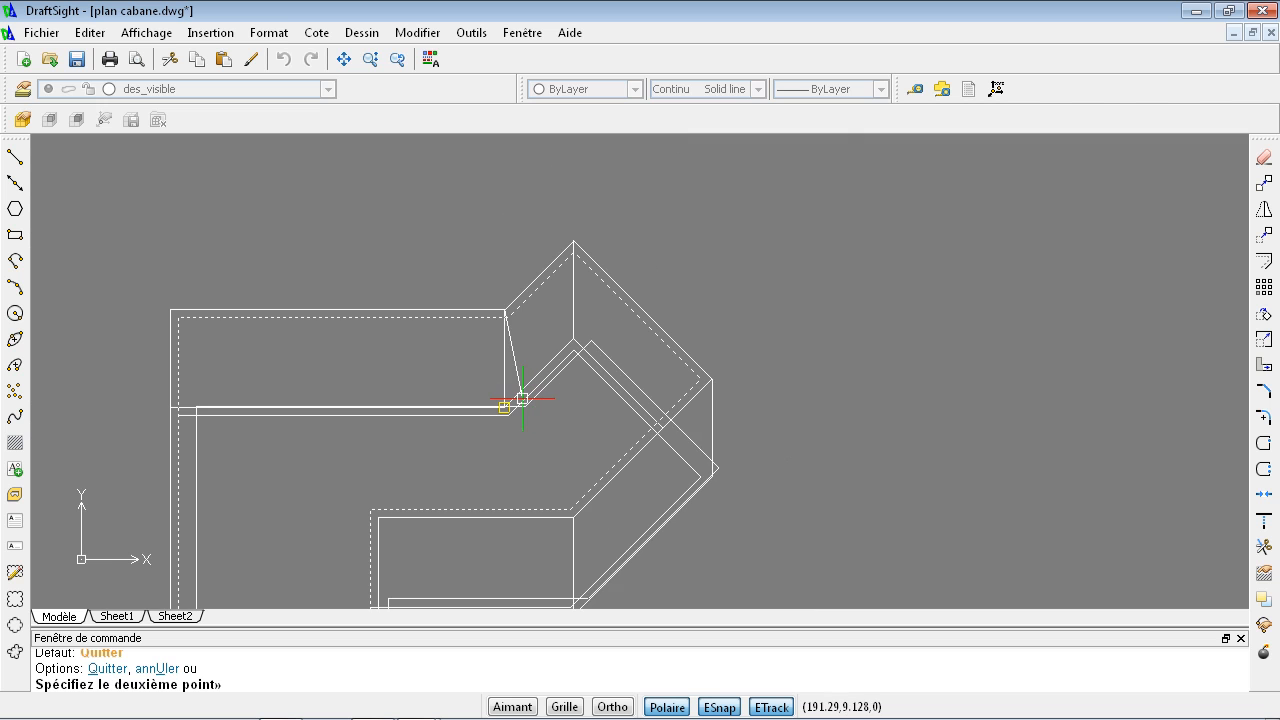
key(Escape)
scroll(822, 276, down, 2)
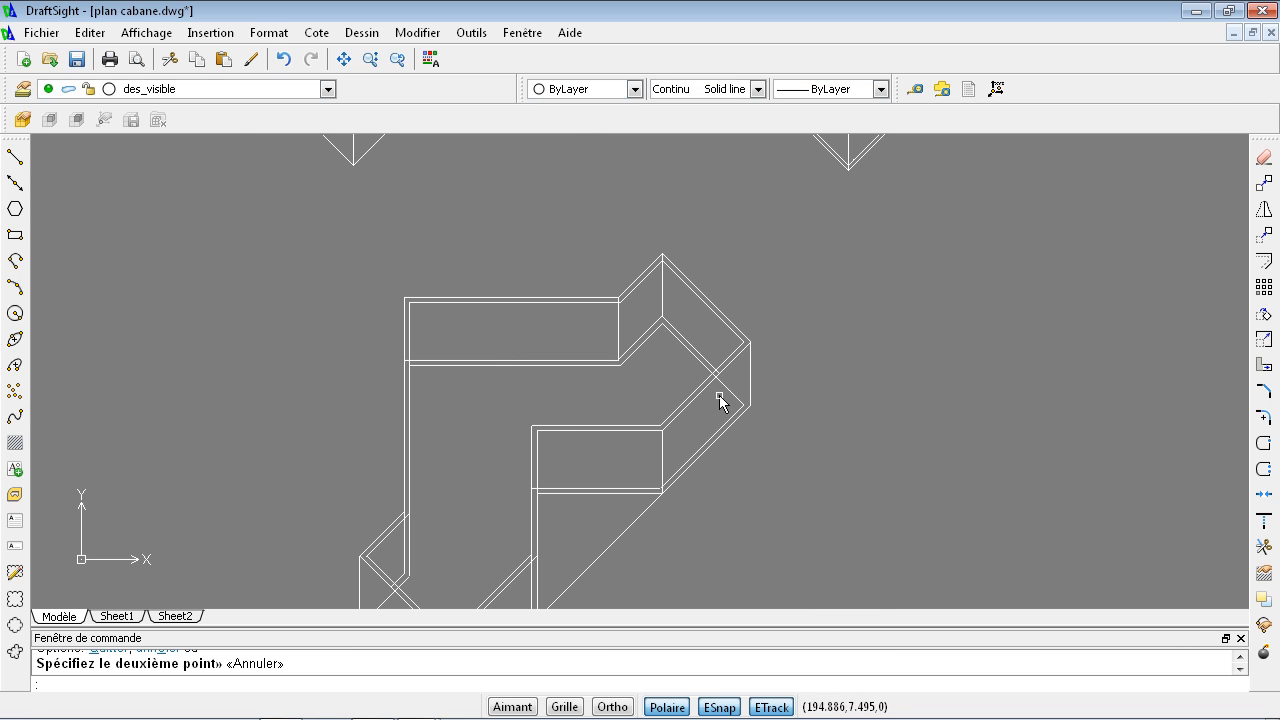
mouse_move(793, 443)
middle_down()
mouse_move(823, 343)
mouse_move(796, 306)
middle_up()
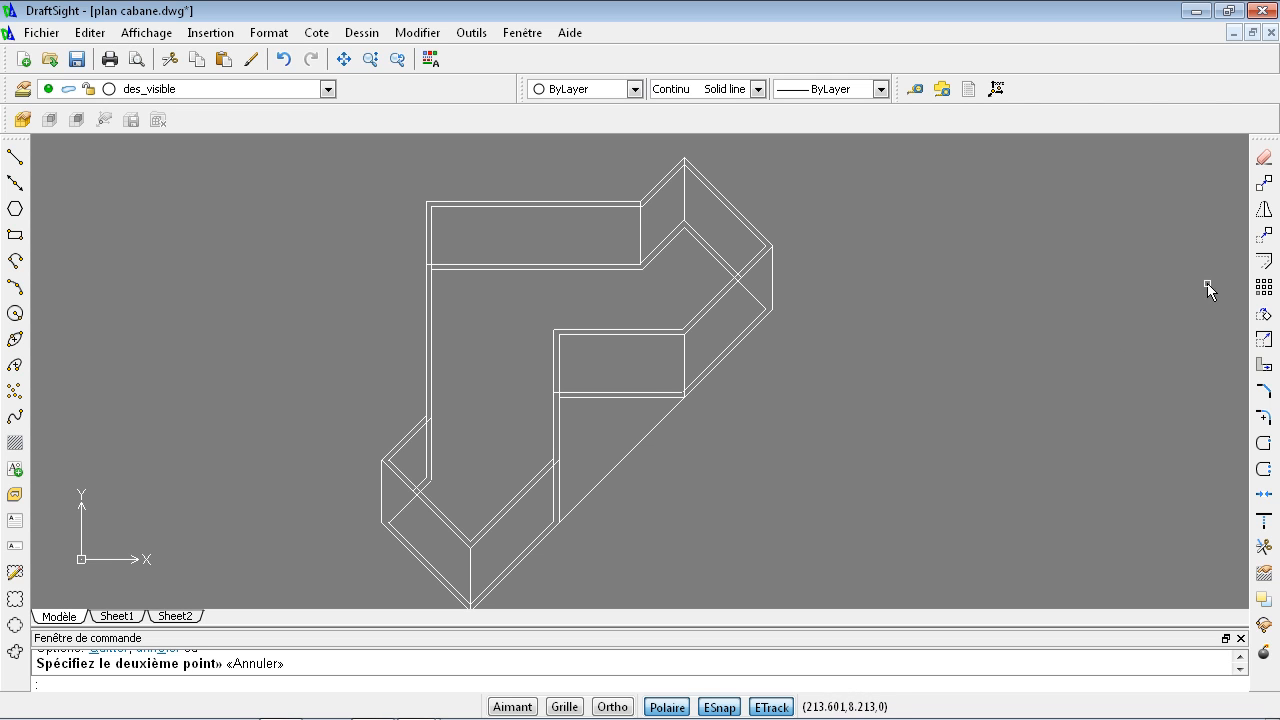
Trim the hidden segments of the copied outline behind the right-hand end wall, using all entities as cutting edges.
click(1263, 548)
scroll(735, 414, down, 3)
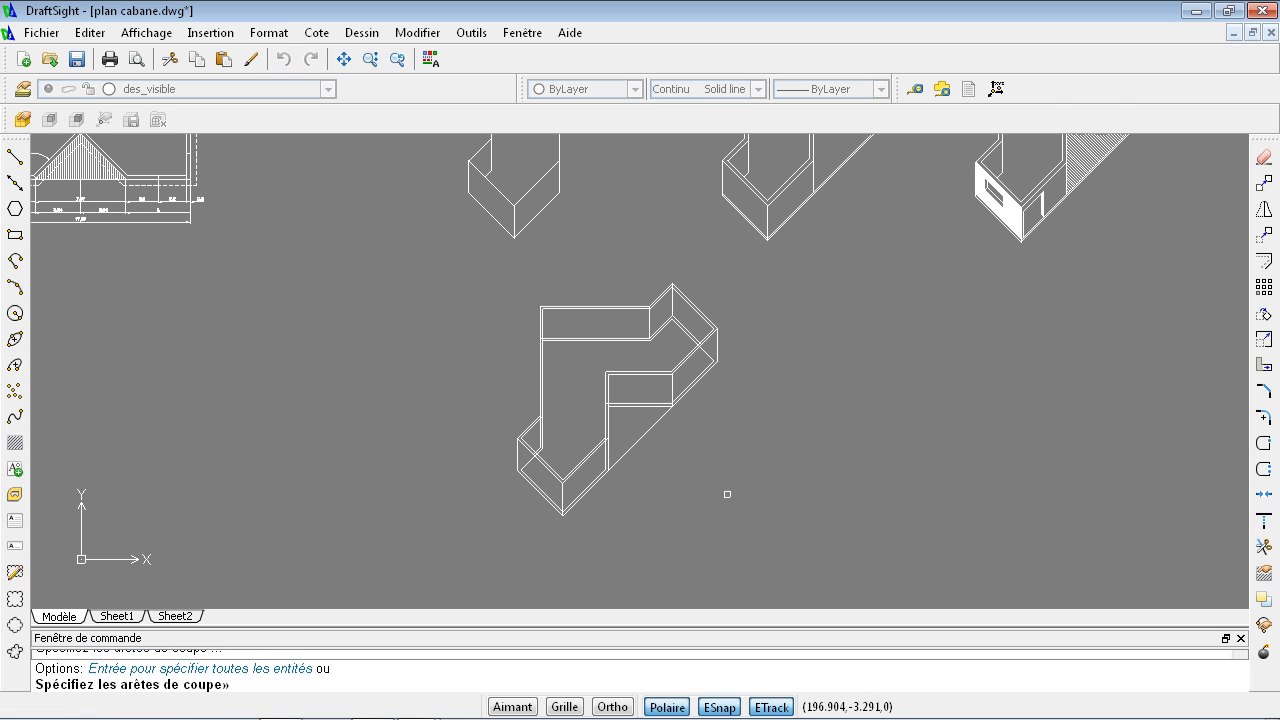
click(478, 275)
key(Return)
scroll(734, 369, up, 4)
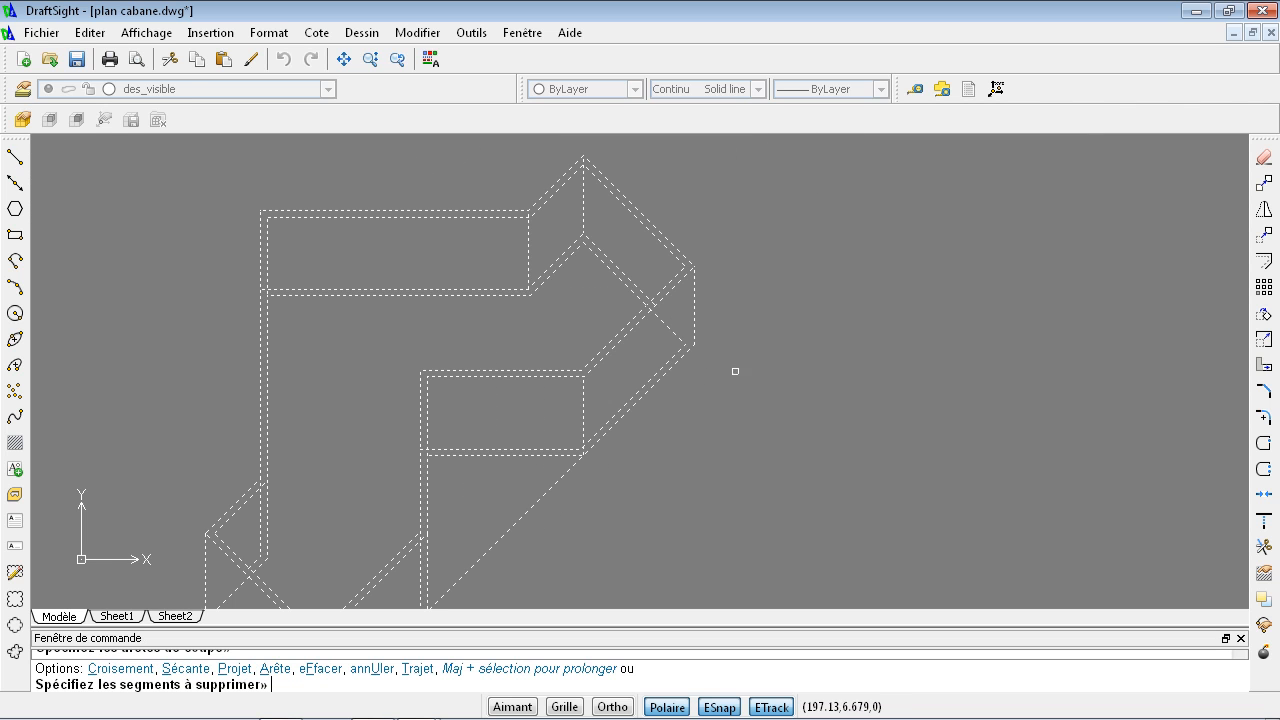
click(672, 332)
click(671, 358)
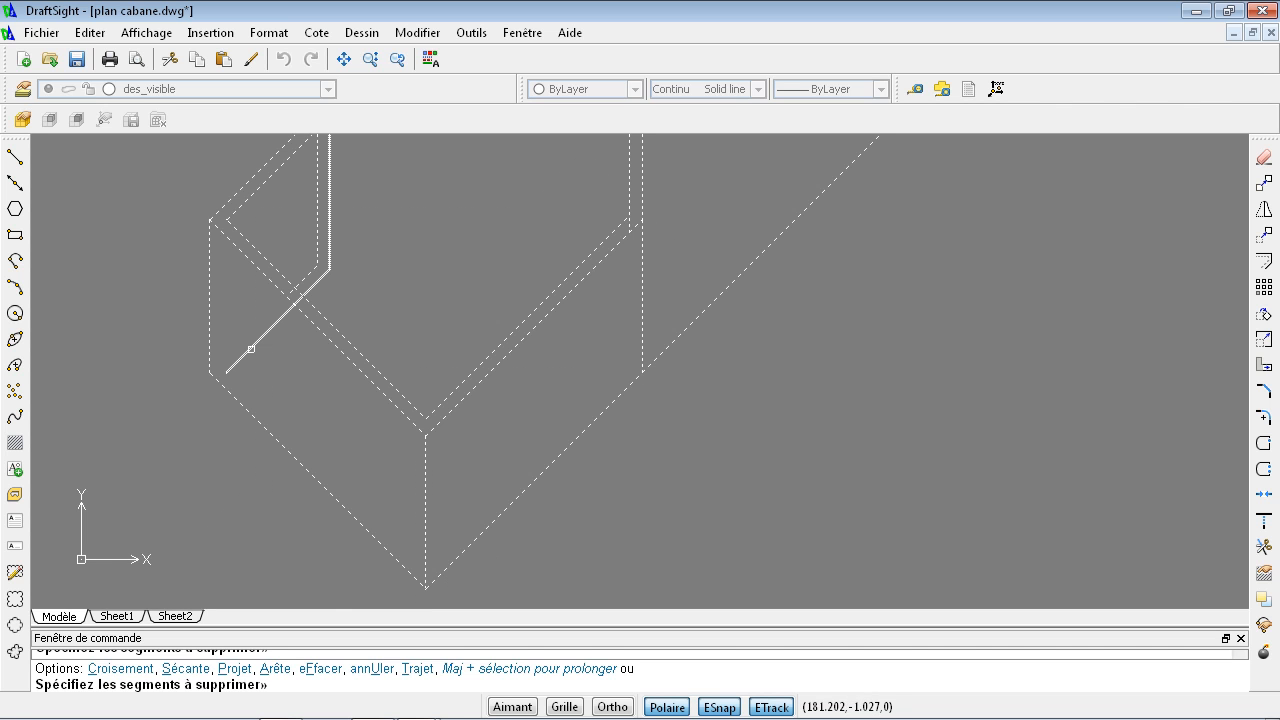
Trim the copied floor outline and leftover floor-line segments hidden behind the lower-left front wall.
click(249, 349)
scroll(325, 391, down, 3)
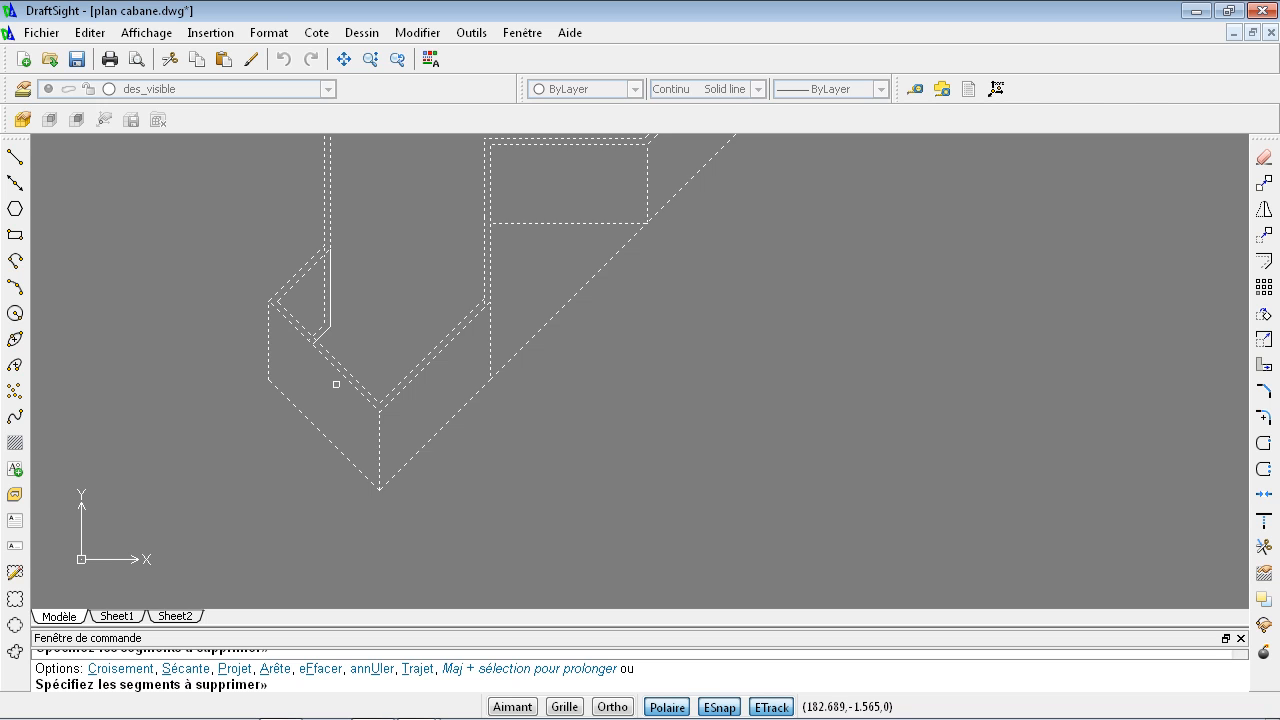
scroll(334, 383, up, 5)
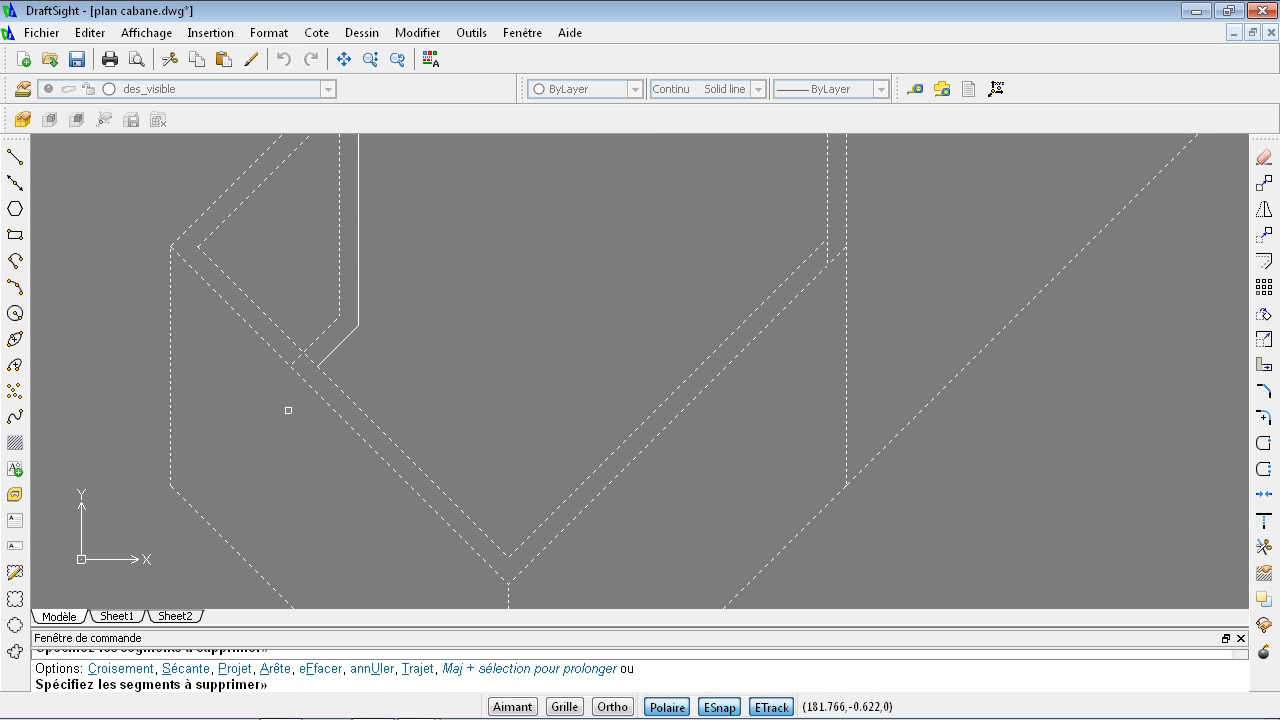
scroll(677, 554, down, 5)
scroll(727, 482, up, 3)
mouse_move(727, 482)
middle_down()
mouse_move(574, 551)
mouse_move(605, 459)
middle_up()
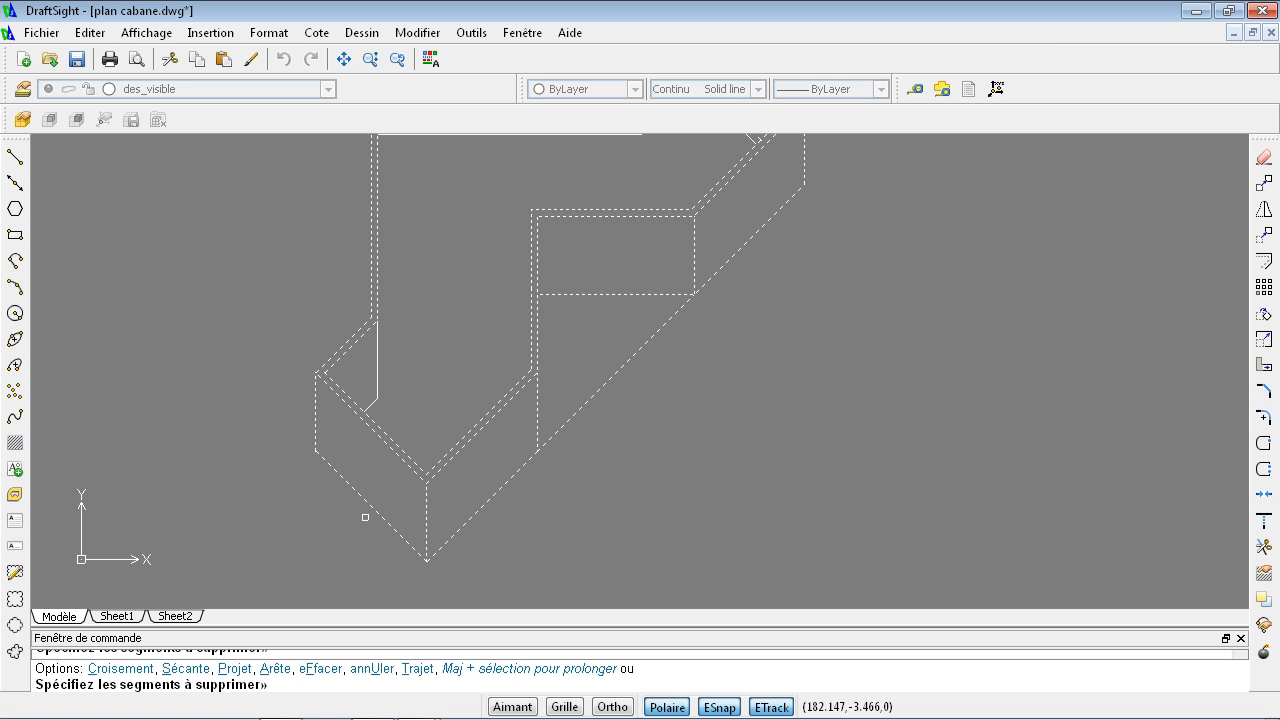
scroll(372, 518, down, 2)
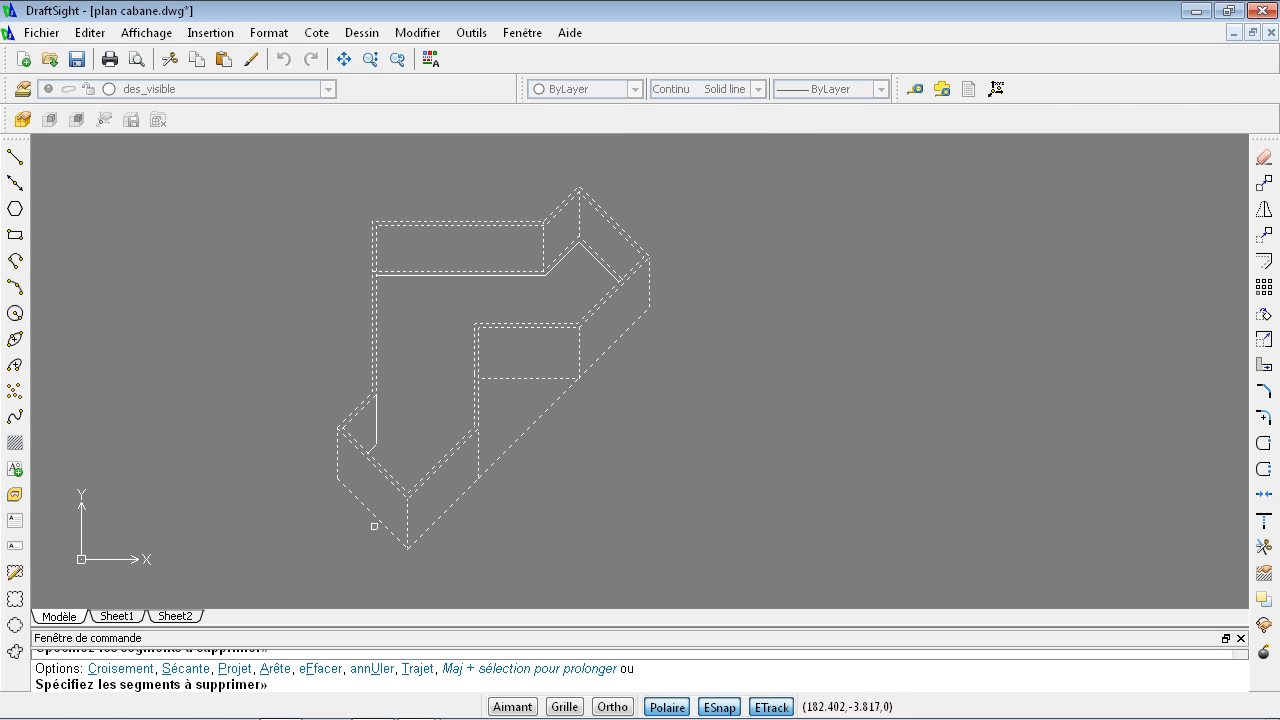
scroll(342, 538, up, 2)
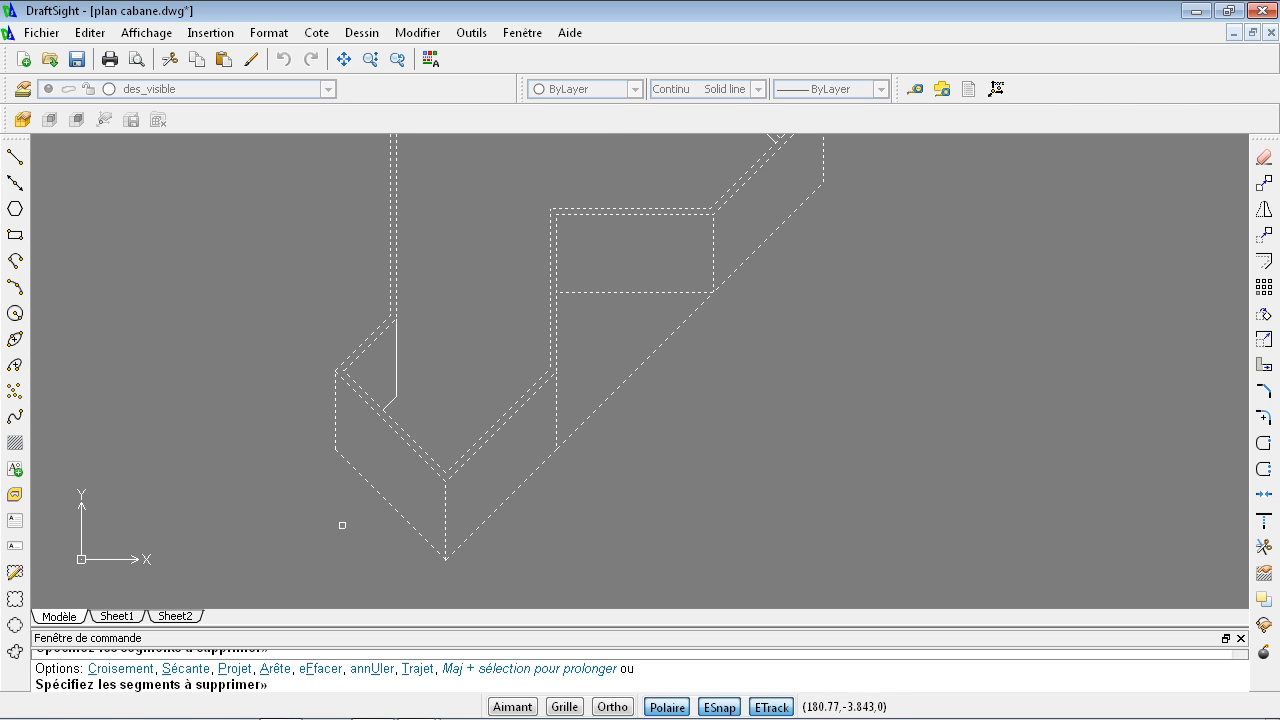
Draw a base strip under the front-left wall: 0.2 units down from its left corner, parallel to the base, and up to the front corner.
click(15, 157)
scroll(335, 455, up, 3)
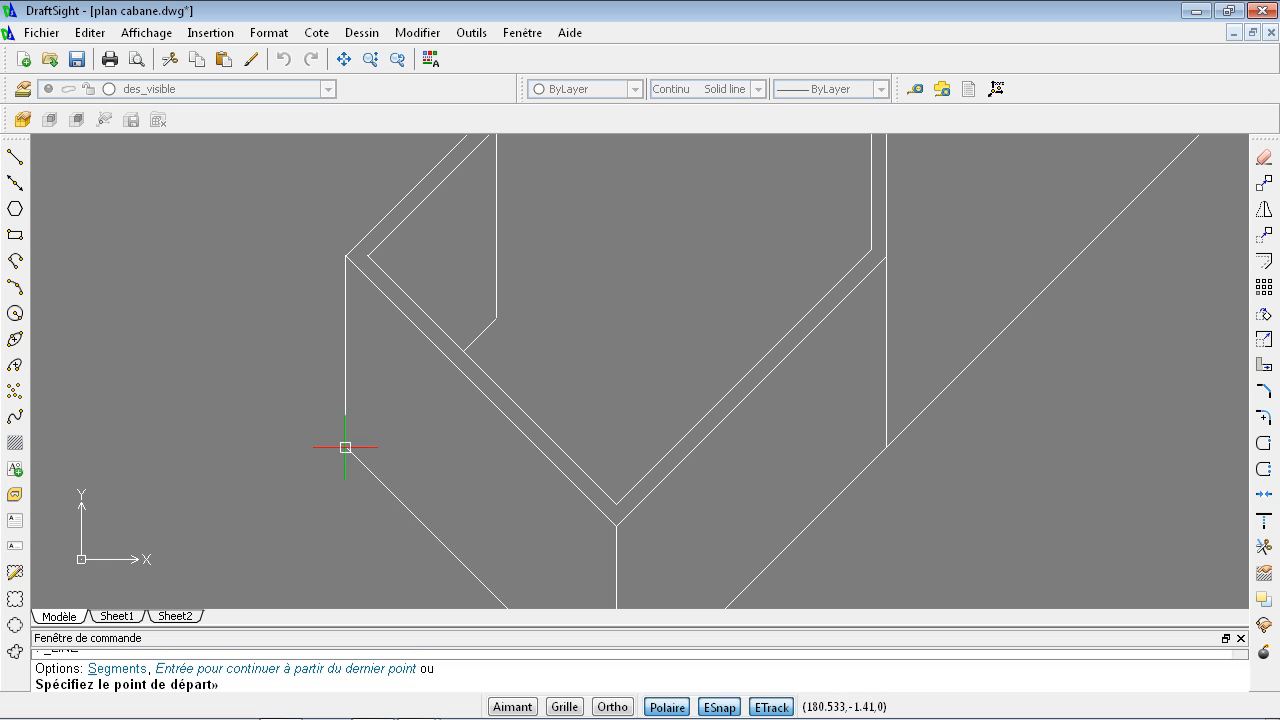
click(345, 446)
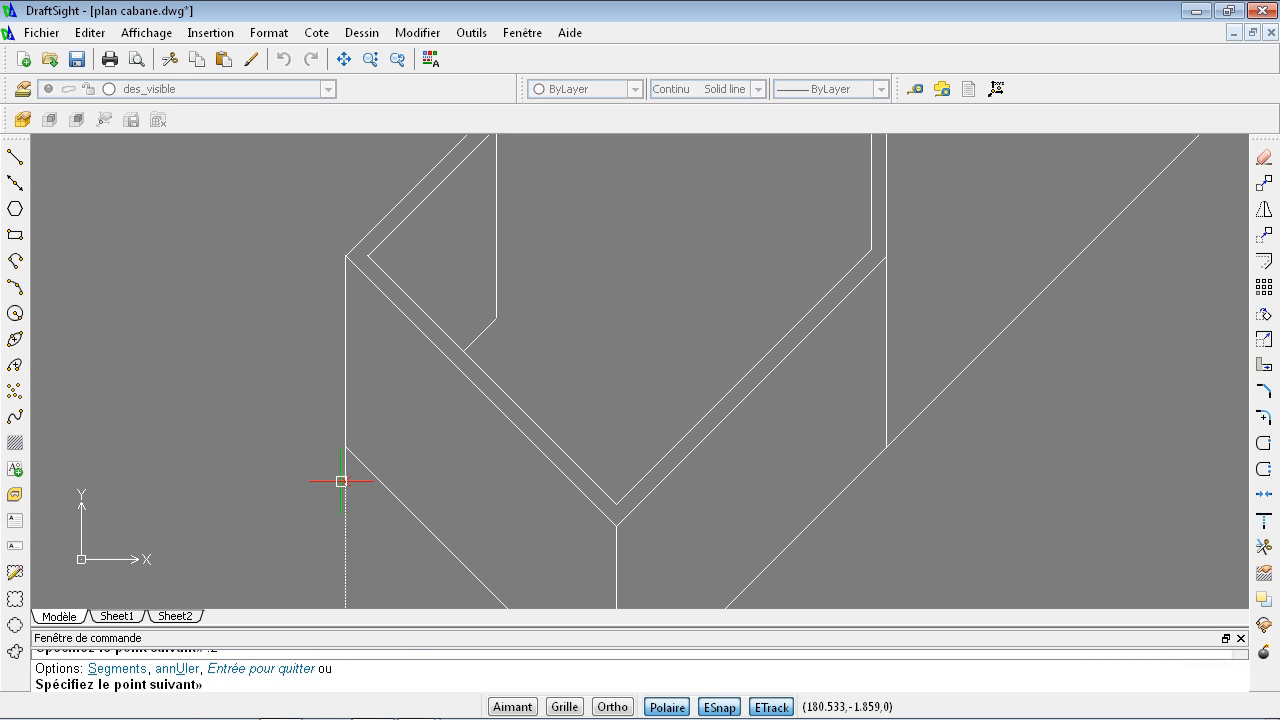
scroll(351, 508, down, 4)
scroll(395, 556, up, 5)
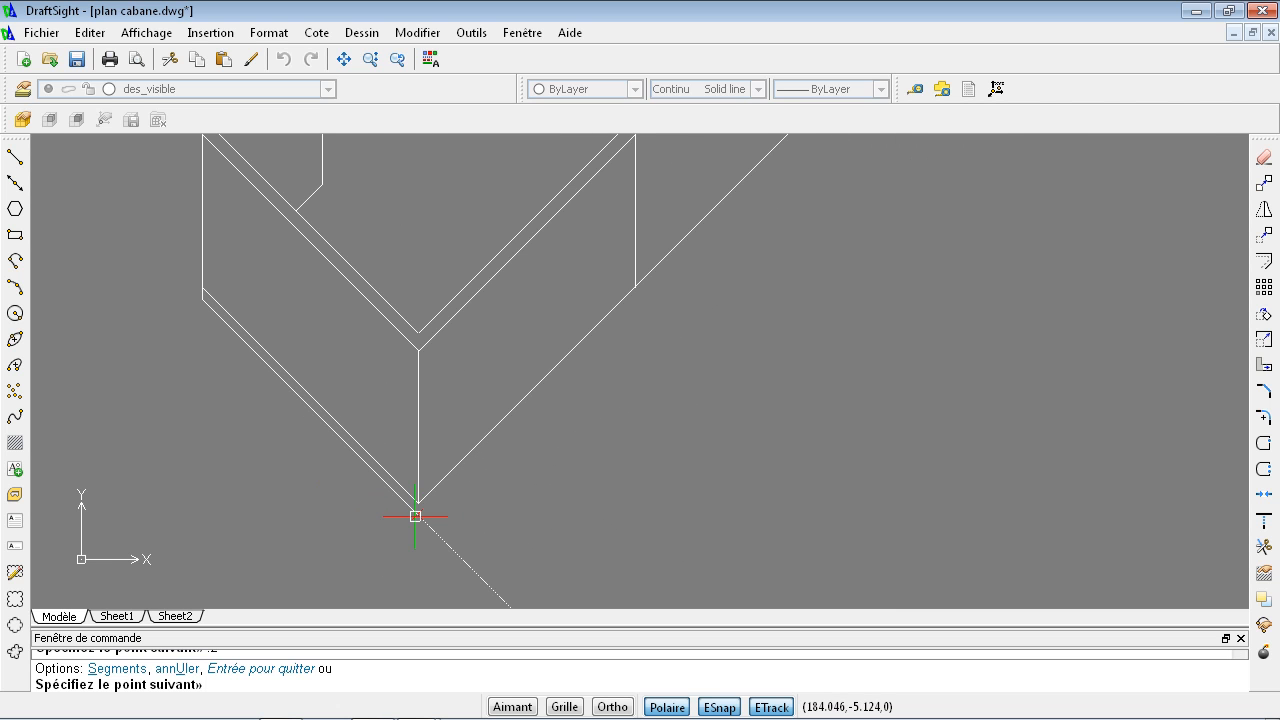
scroll(415, 516, up, 3)
click(422, 491)
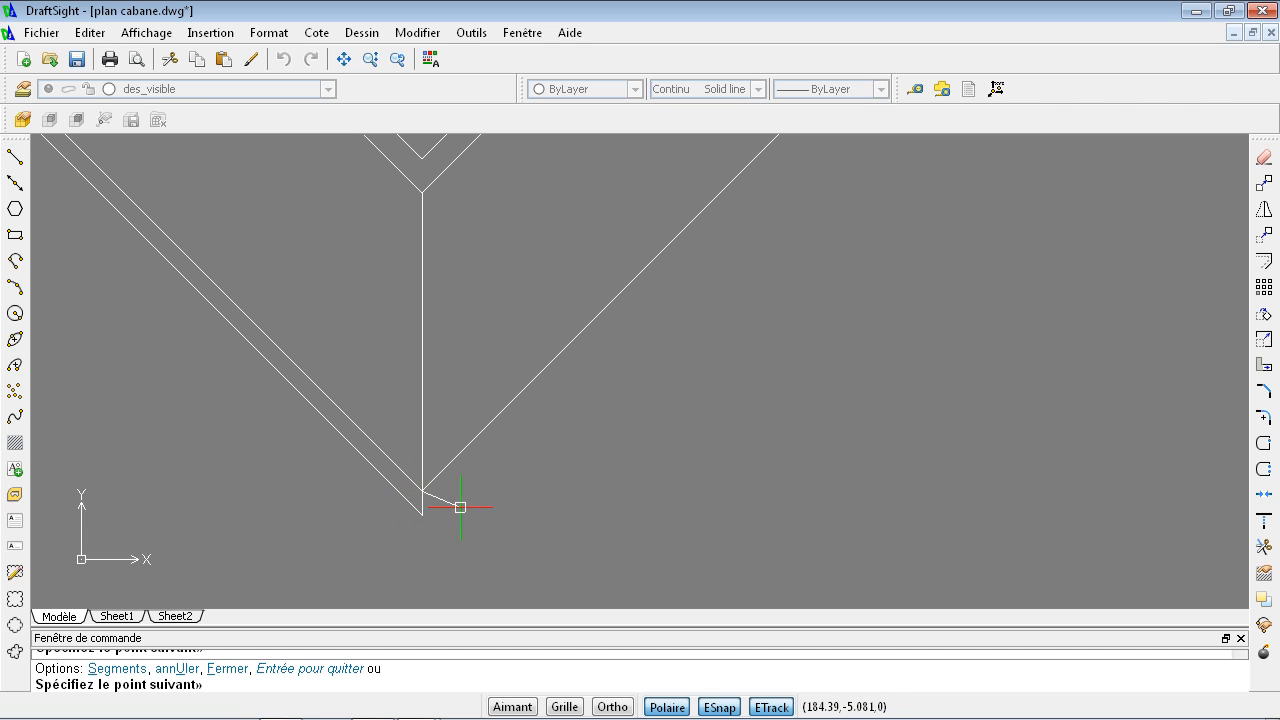
key(Return)
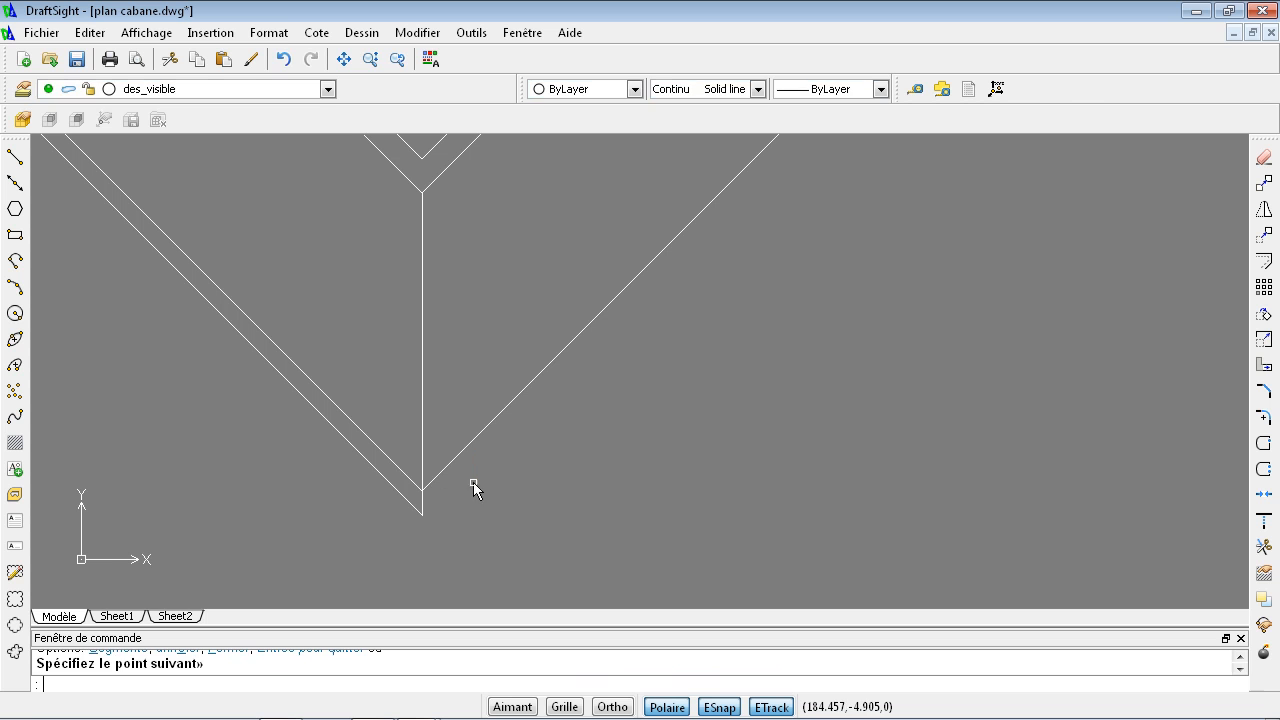
Continue the base strip from below the front corner at 45° along the ground line, closing it up to the right corner.
key(Return)
click(423, 514)
scroll(425, 516, down, 3)
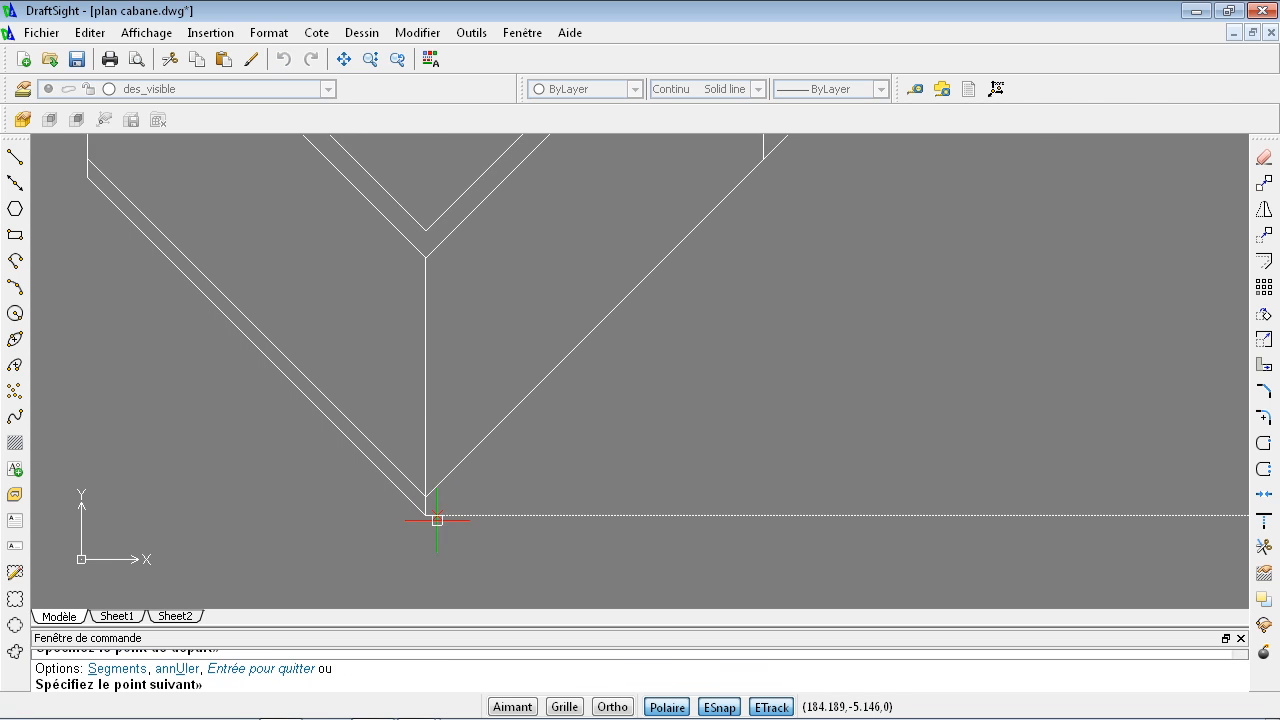
scroll(440, 520, down, 3)
scroll(640, 350, up, 4)
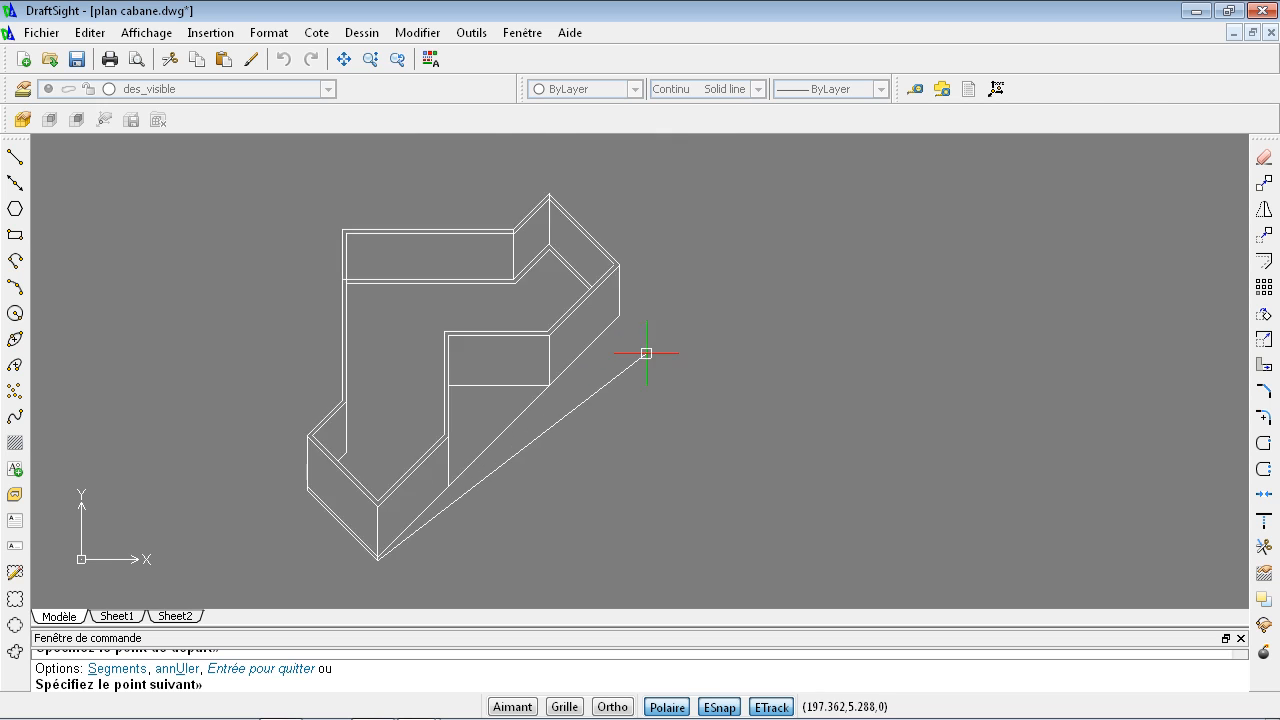
scroll(600, 279, up, 2)
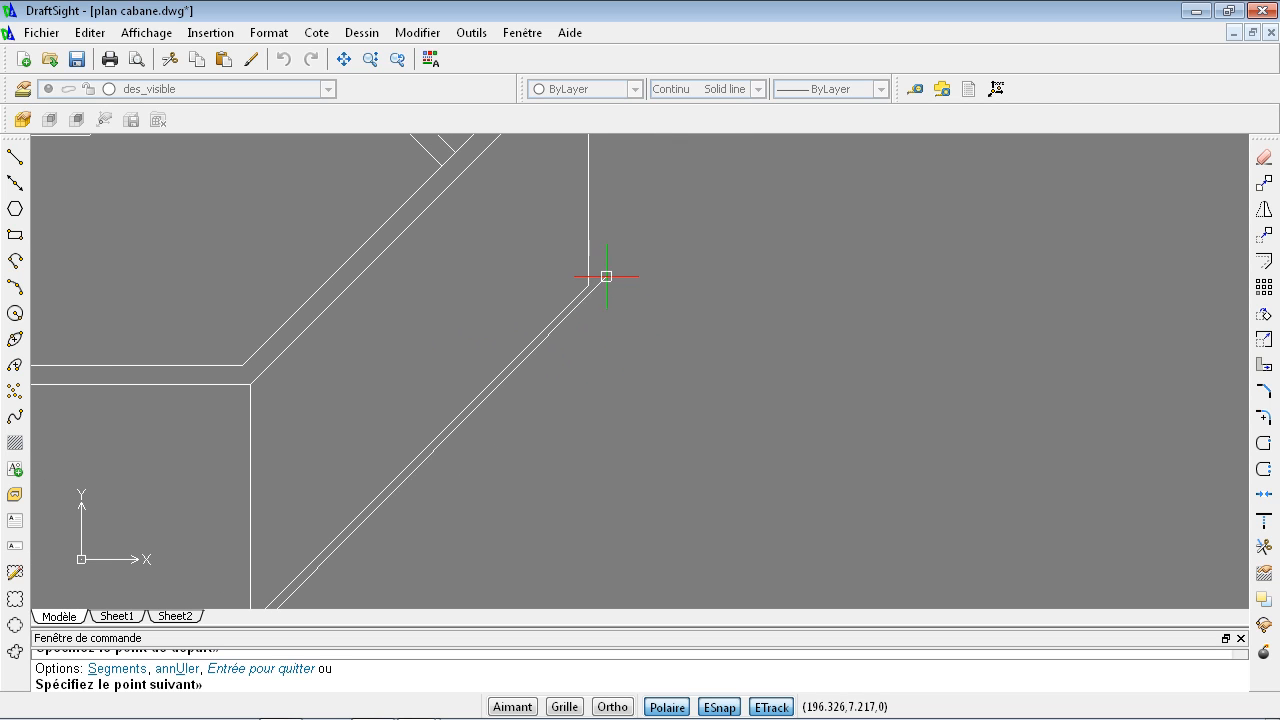
click(588, 304)
click(588, 285)
key(Escape)
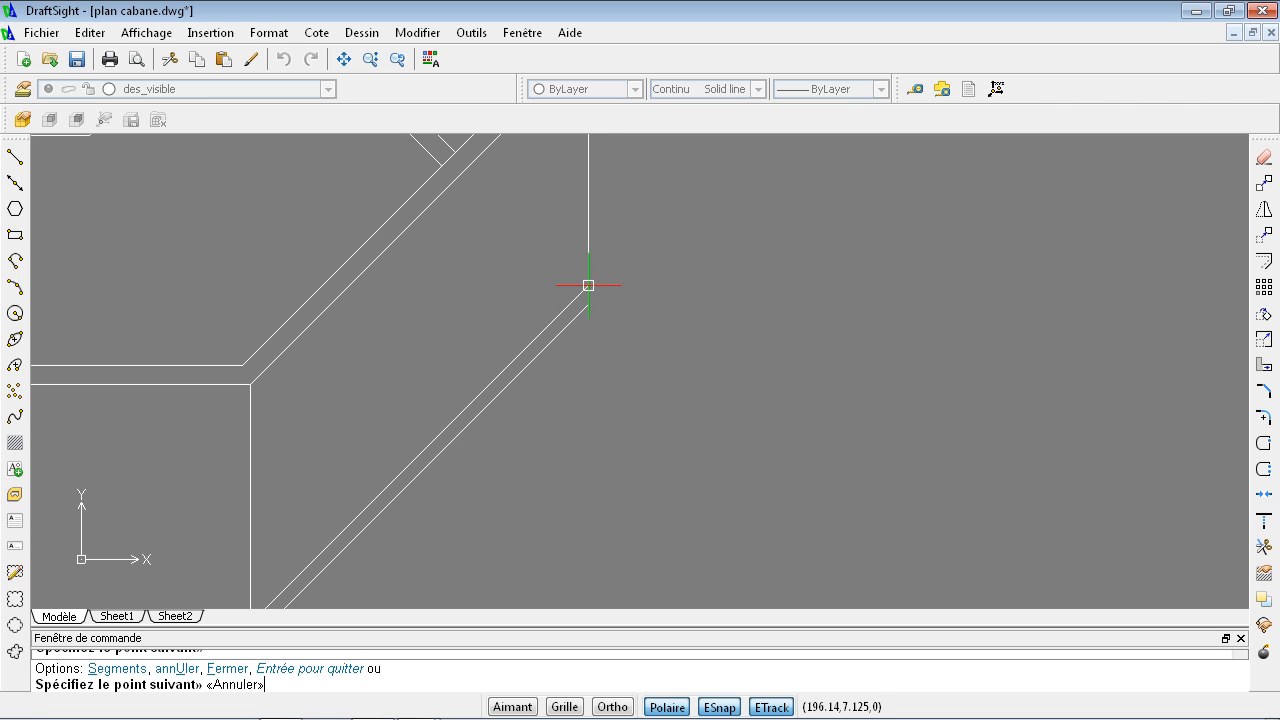
scroll(644, 387, down, 5)
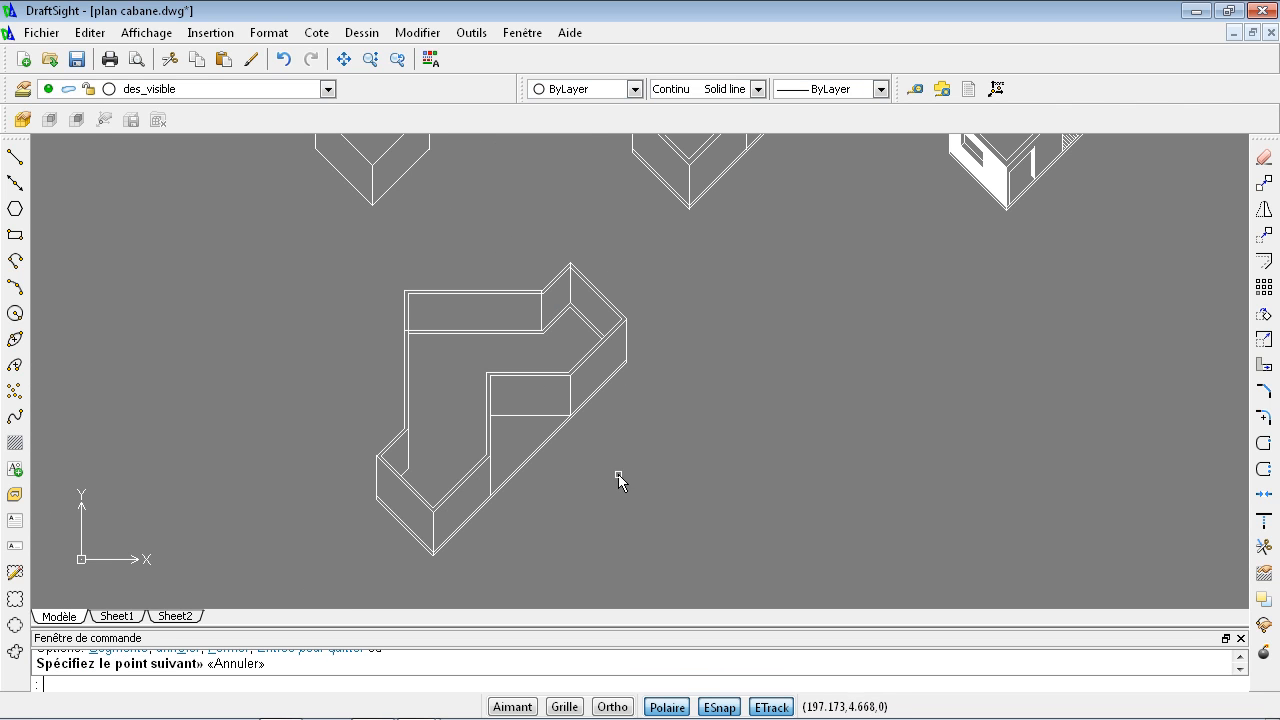
middle_drag(569, 509, 551, 431)
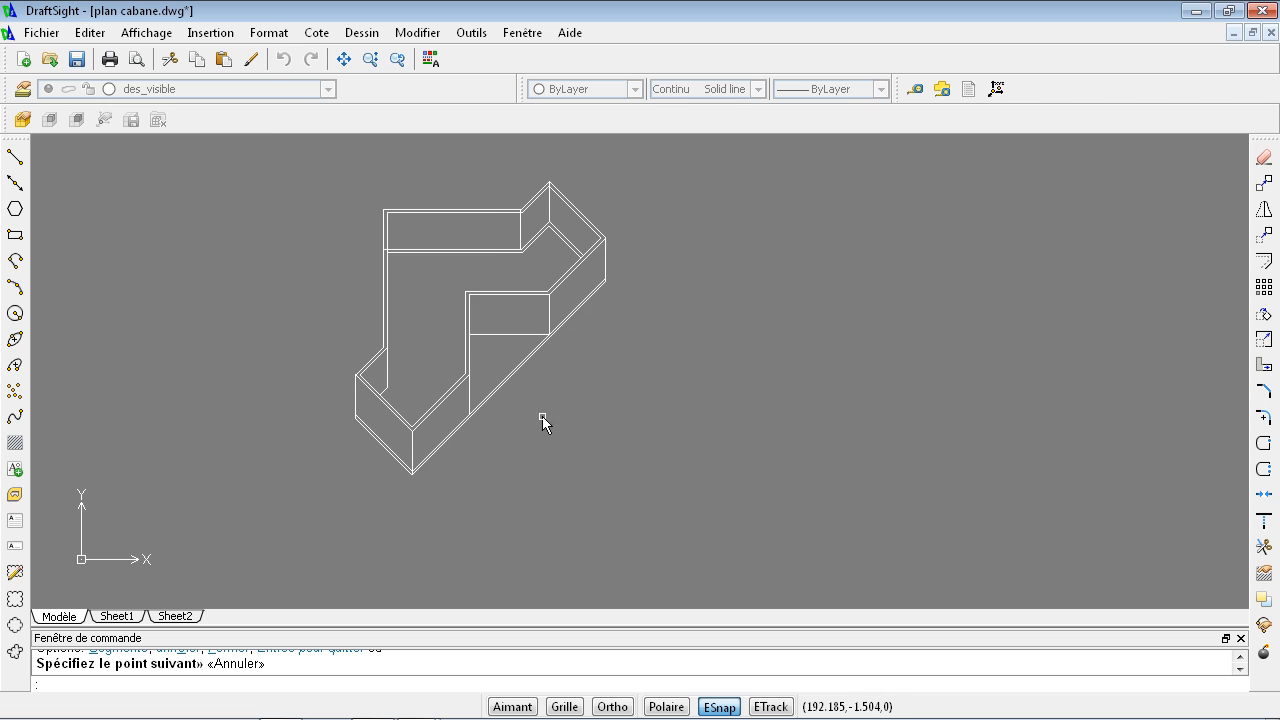
Start a doorway on the front-right wall: from 2.5 units along the base line from the front corner, draw a 2-unit vertical edge.
scroll(467, 476, up, 3)
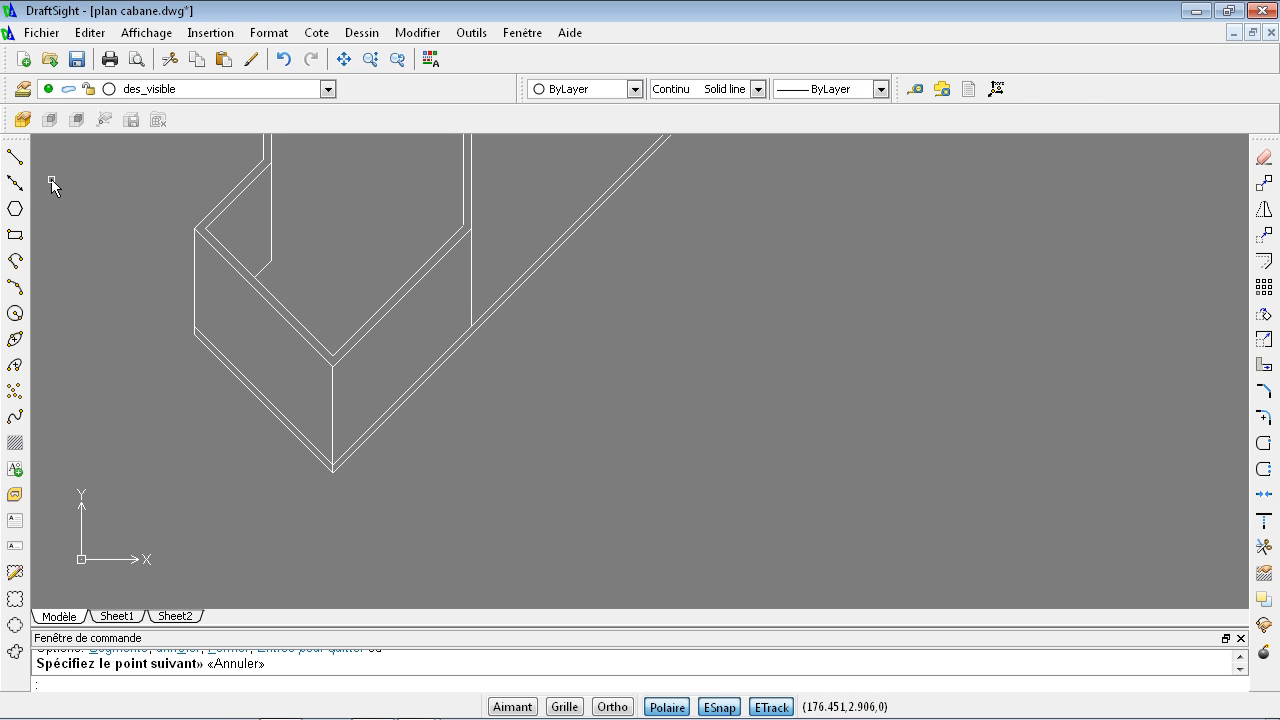
click(15, 157)
scroll(346, 492, up, 3)
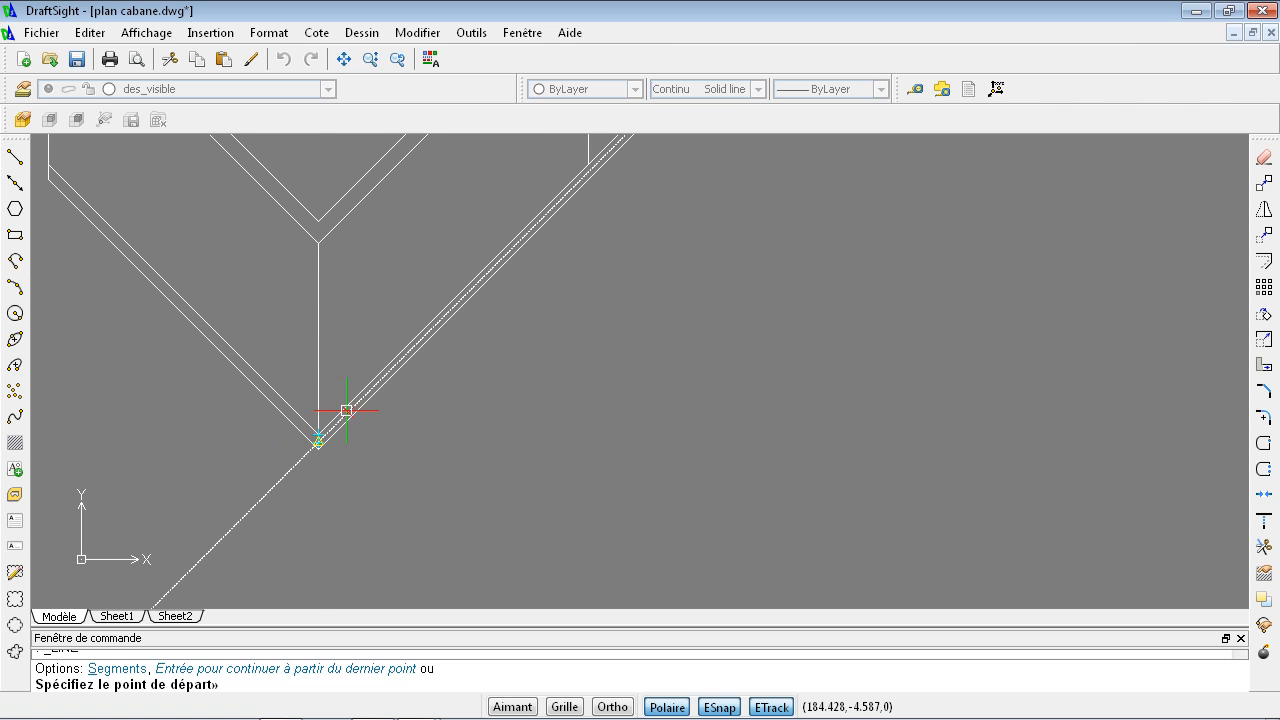
scroll(356, 389, up, 2)
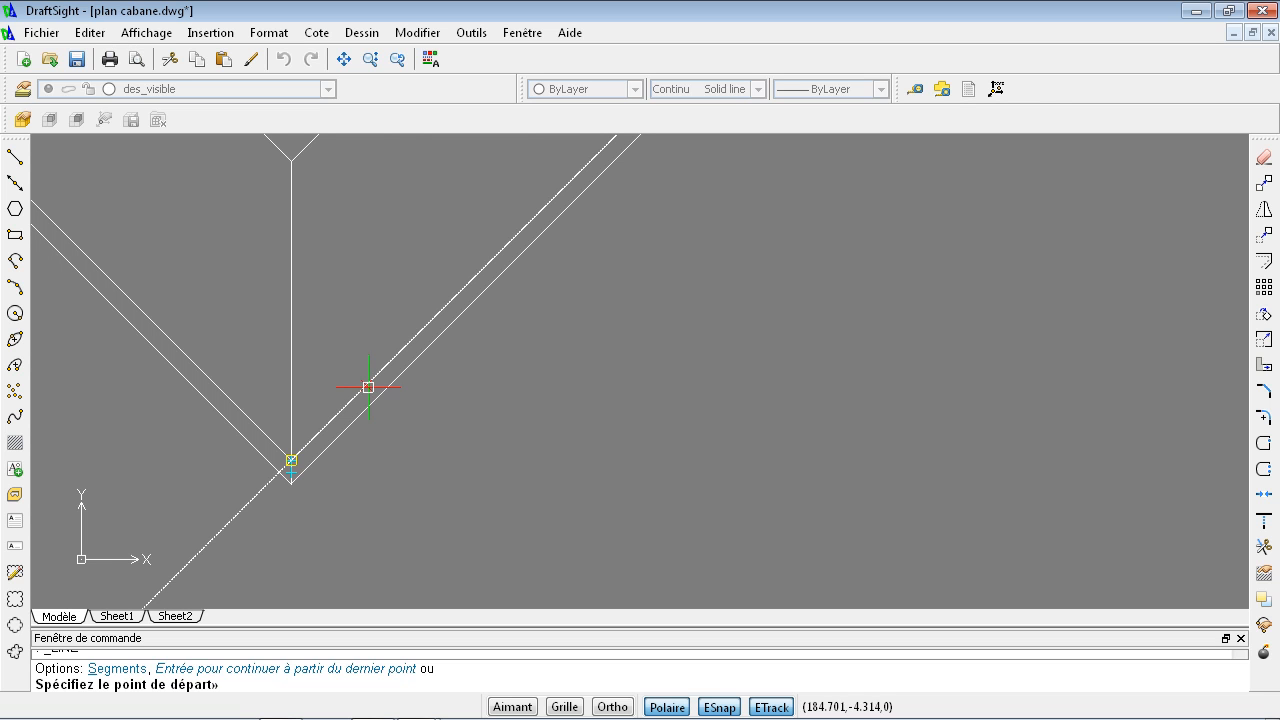
scroll(291, 458, up, 1)
scroll(300, 445, up, 1)
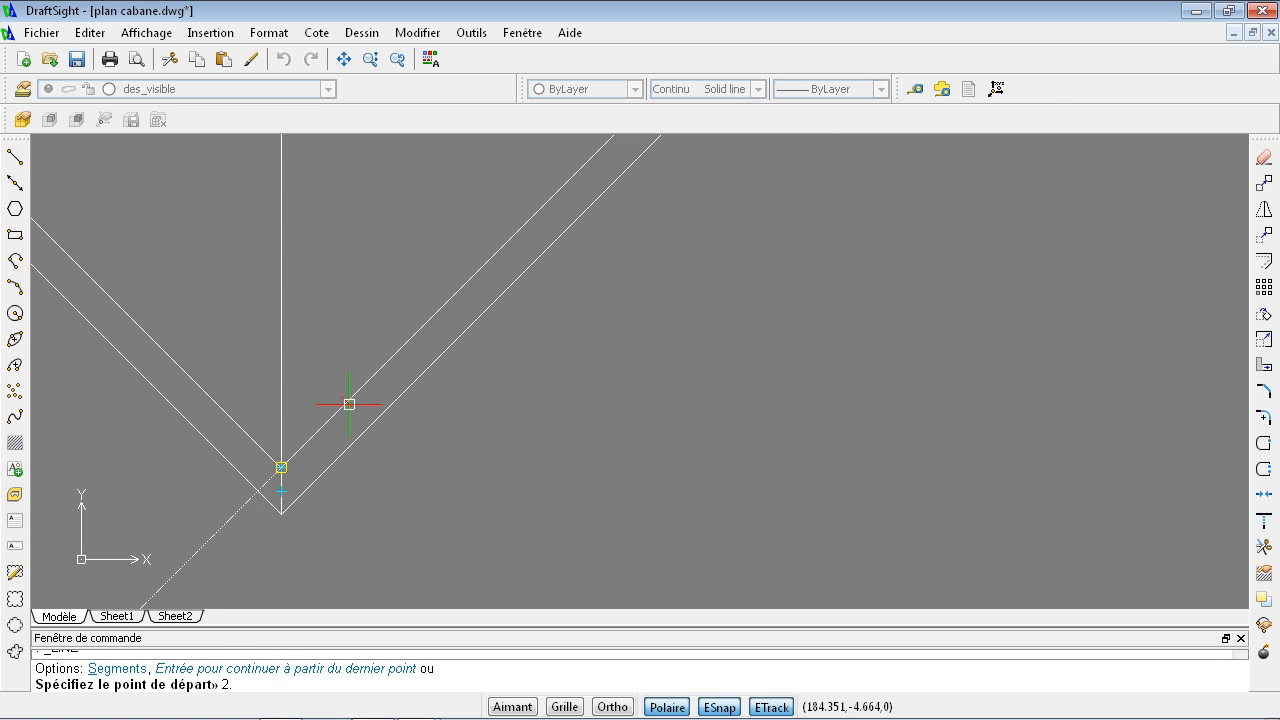
key(Return)
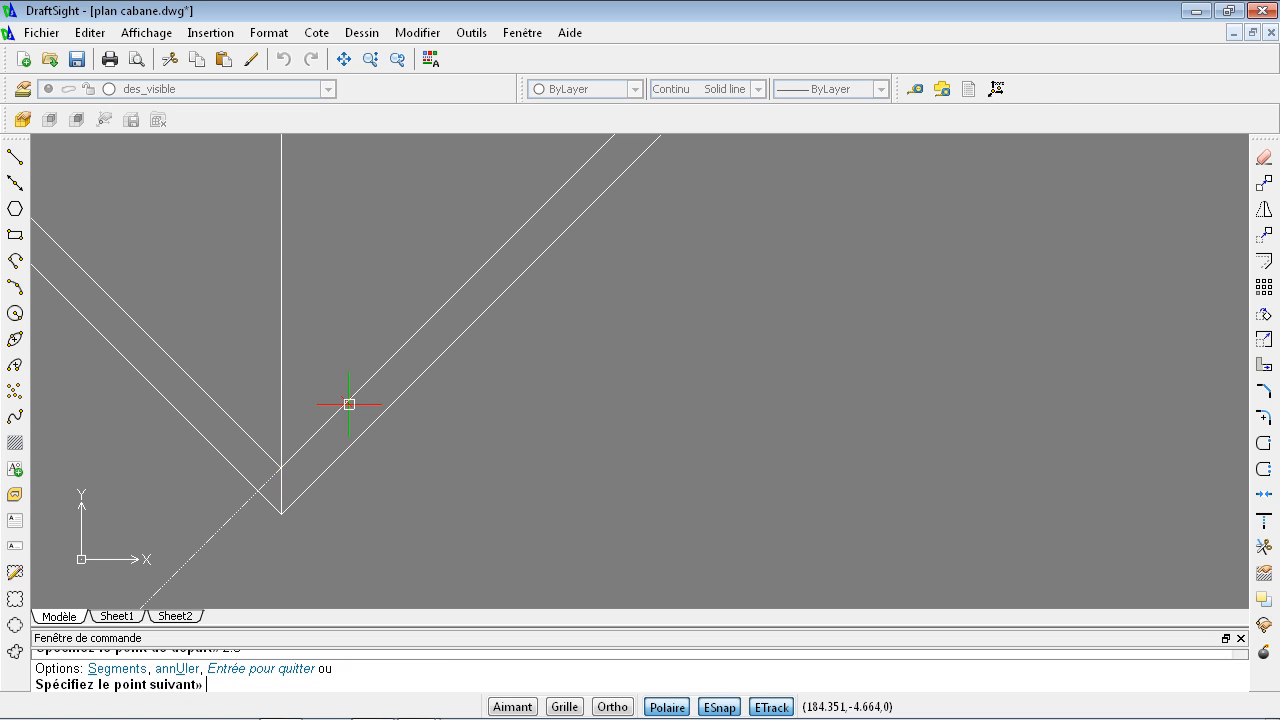
scroll(349, 404, down, 5)
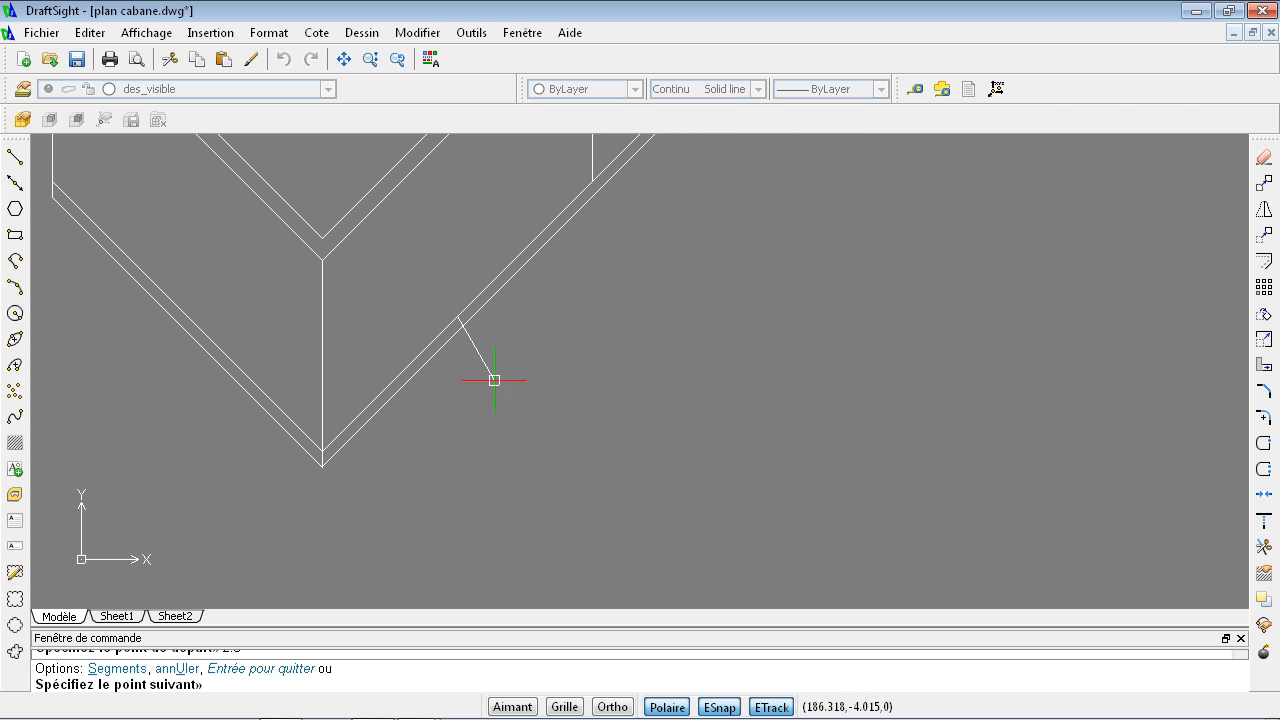
scroll(452, 288, up, 4)
scroll(460, 342, down, 3)
scroll(471, 367, down, 3)
scroll(471, 354, up, 2)
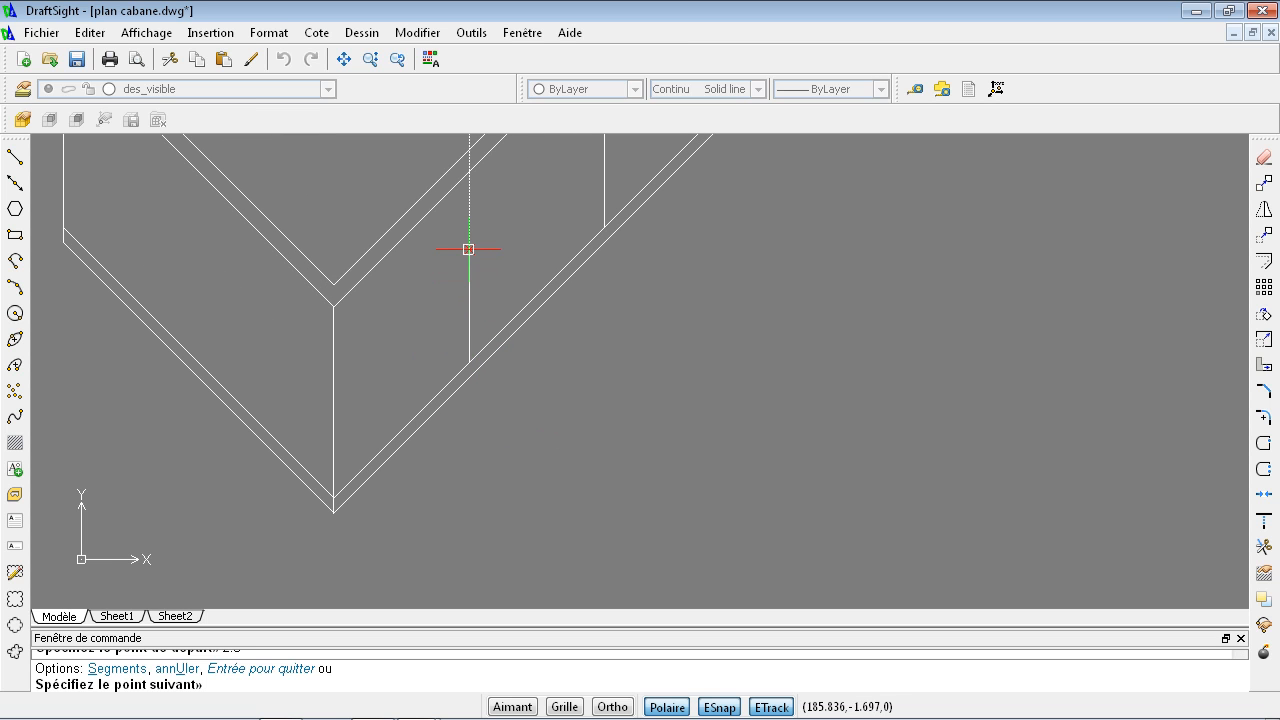
key(Return)
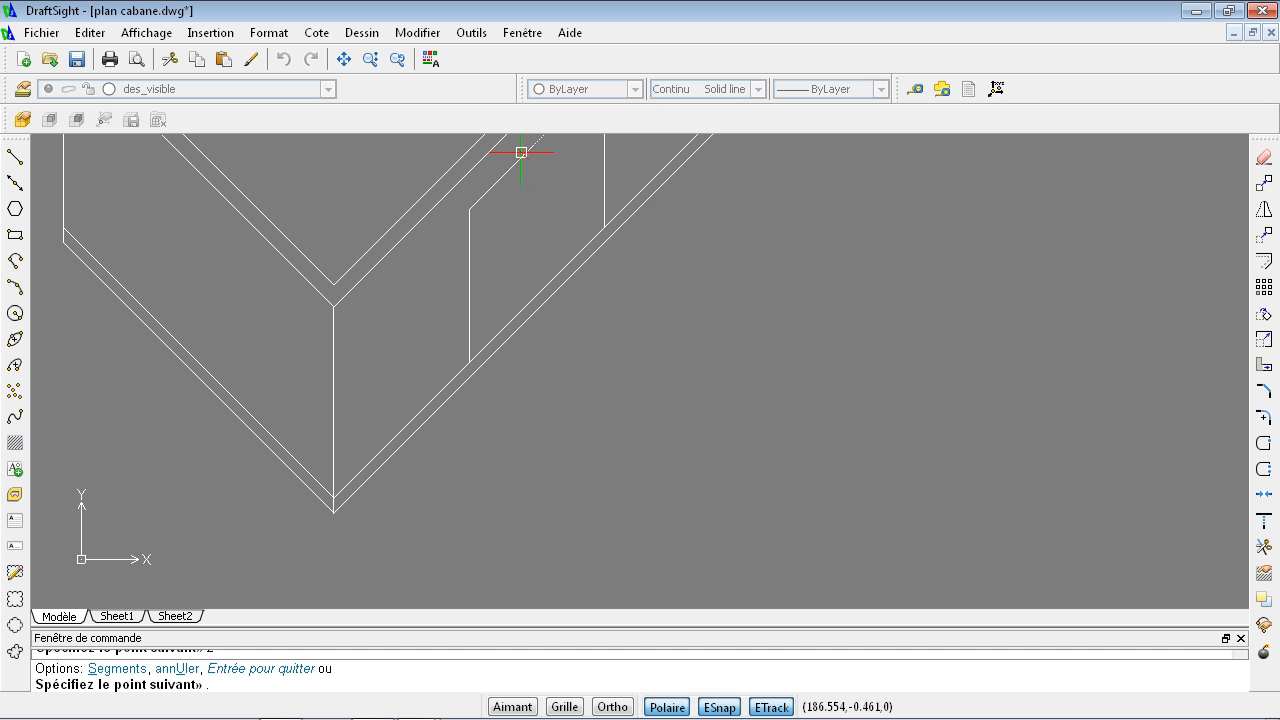
Continue the doorway with a 0.9-unit top edge at 45° and a vertical right edge down past the wall's base line.
text(.6)
key(Return)
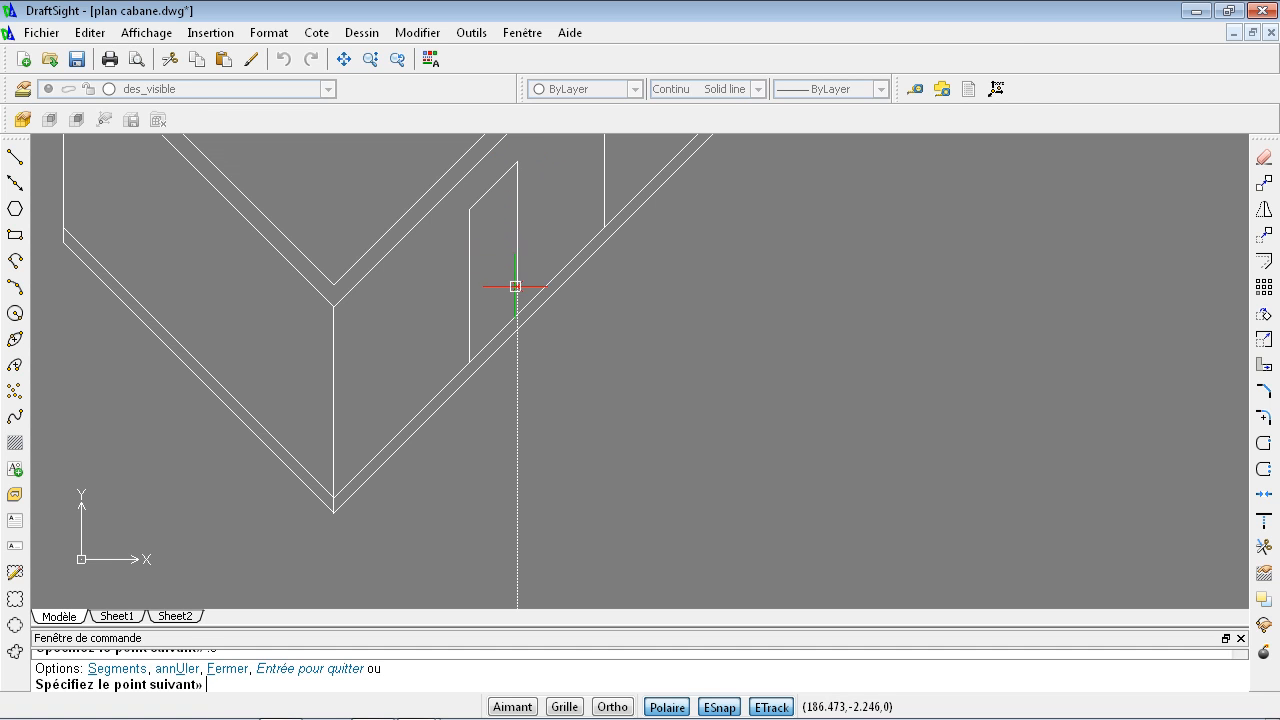
scroll(514, 314, up, 3)
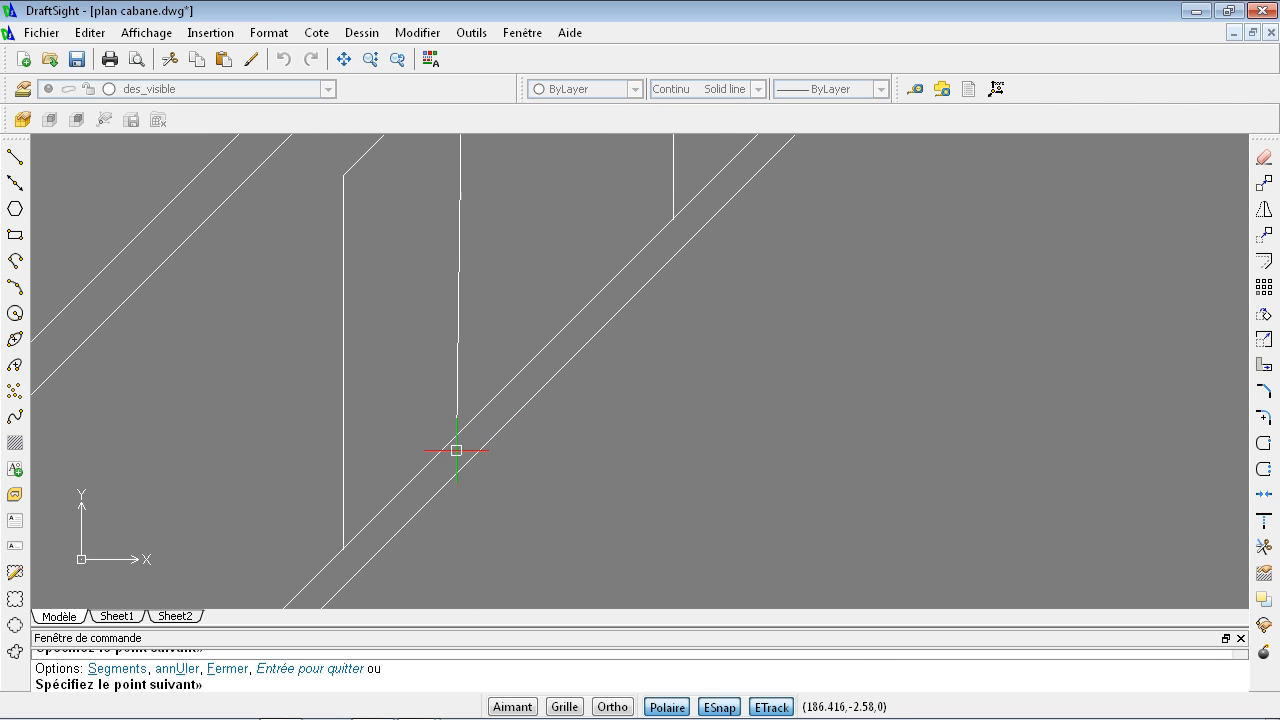
scroll(457, 449, up, 2)
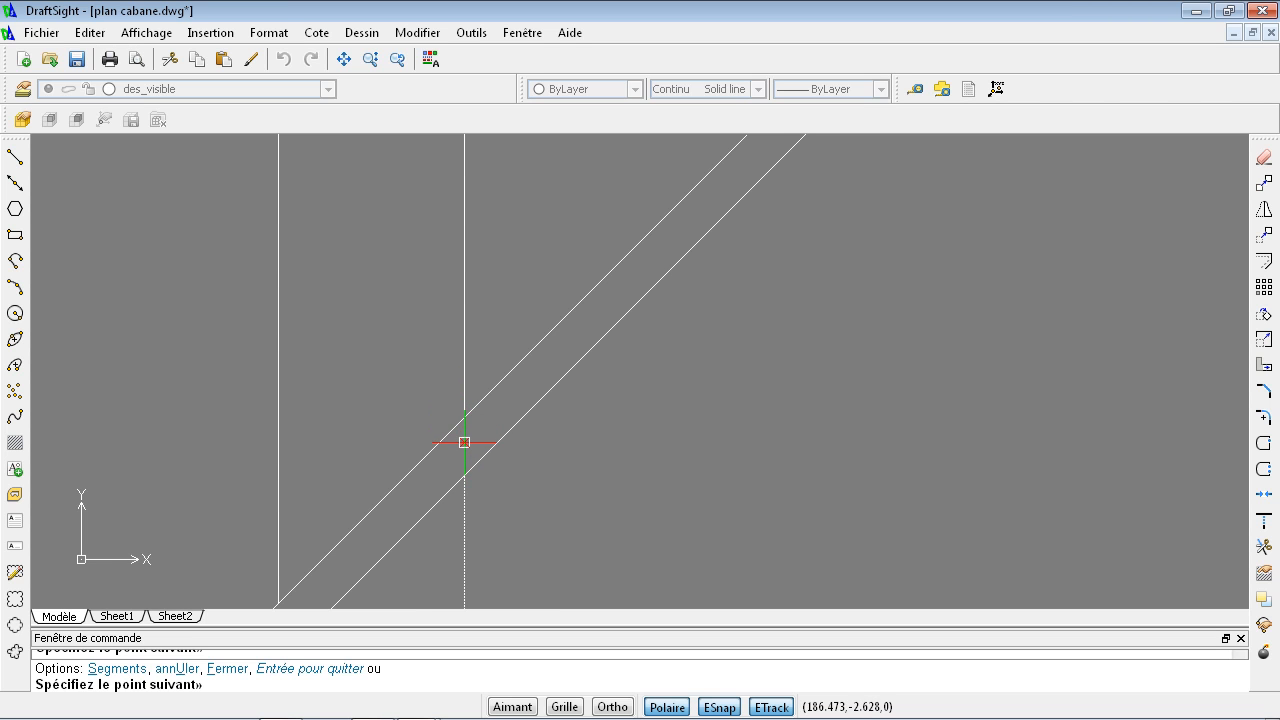
click(464, 438)
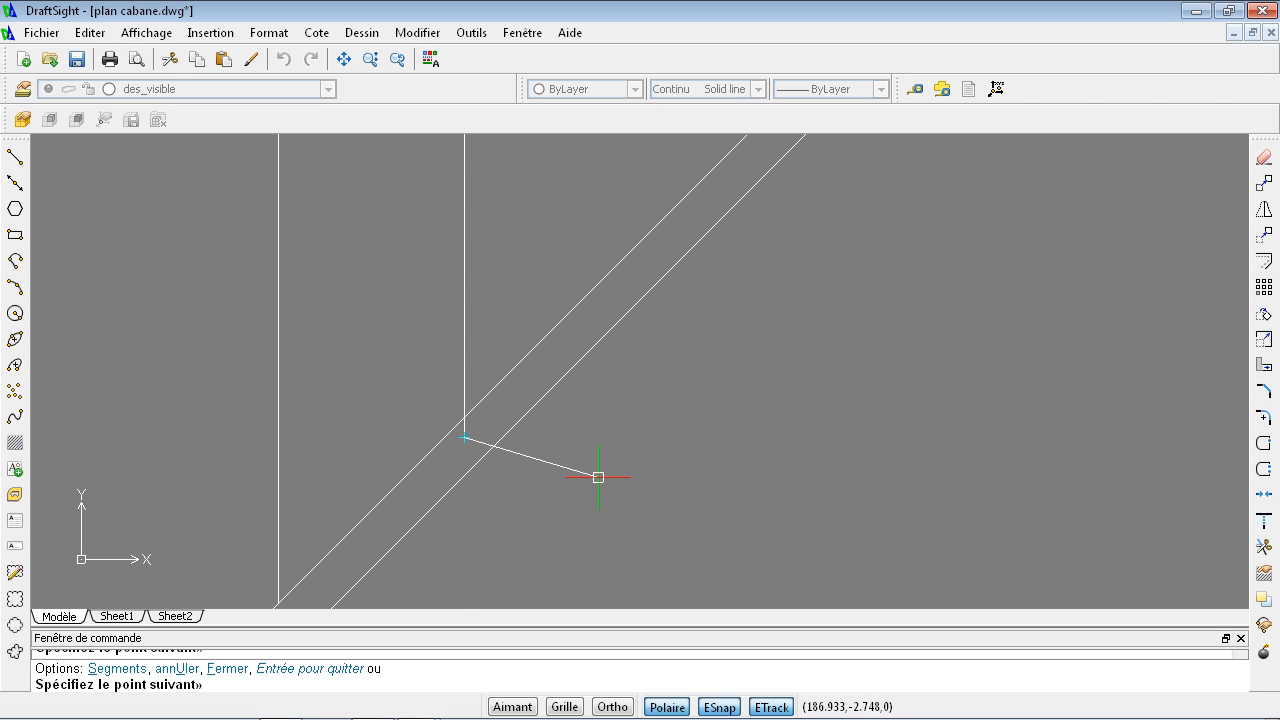
key(Escape)
scroll(582, 475, down, 5)
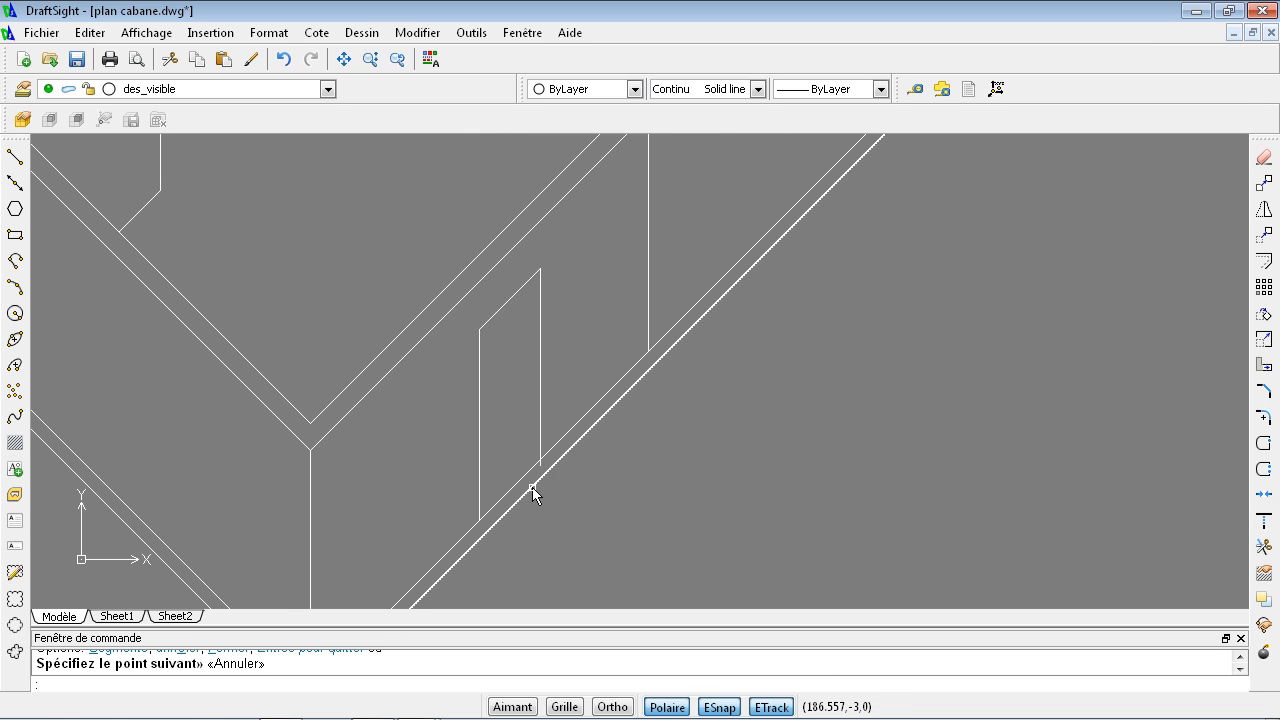
Draw the doorway's wall thickness from the foot of its right edge: 0.2 units diagonally inward, and vertically up past the top edge.
click(15, 157)
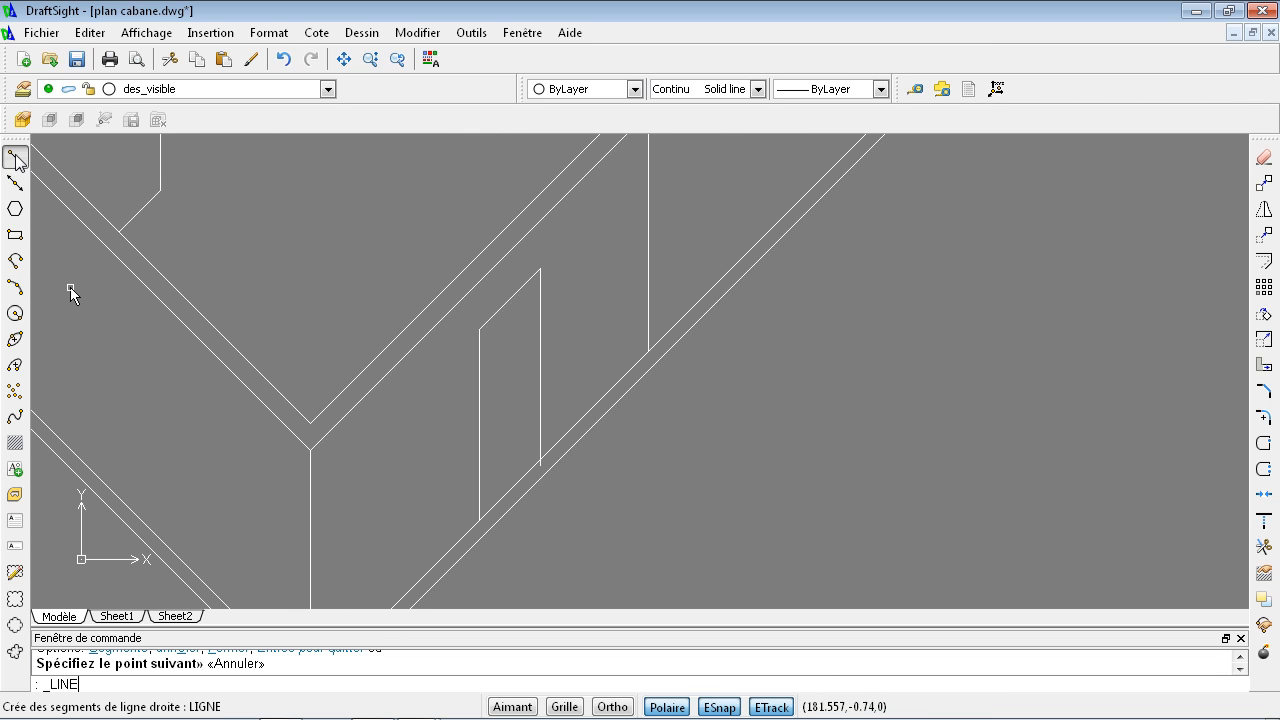
scroll(560, 477, up, 2)
scroll(560, 477, up, 4)
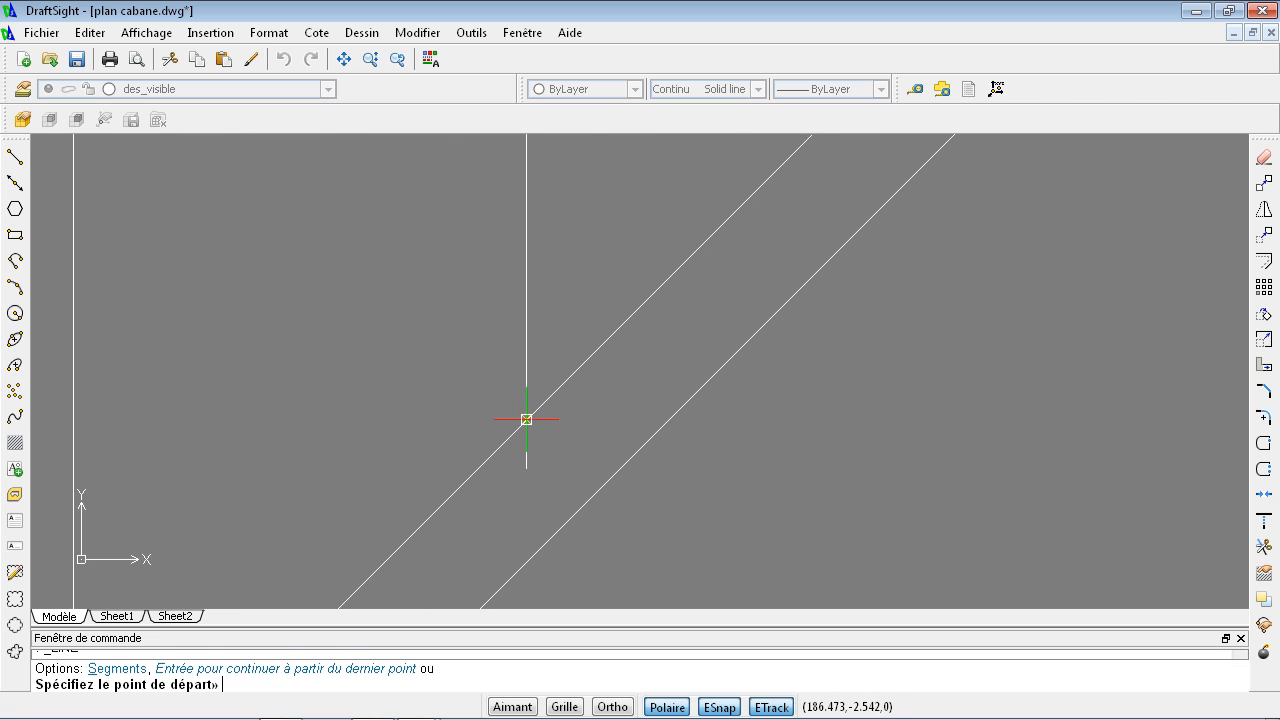
click(526, 419)
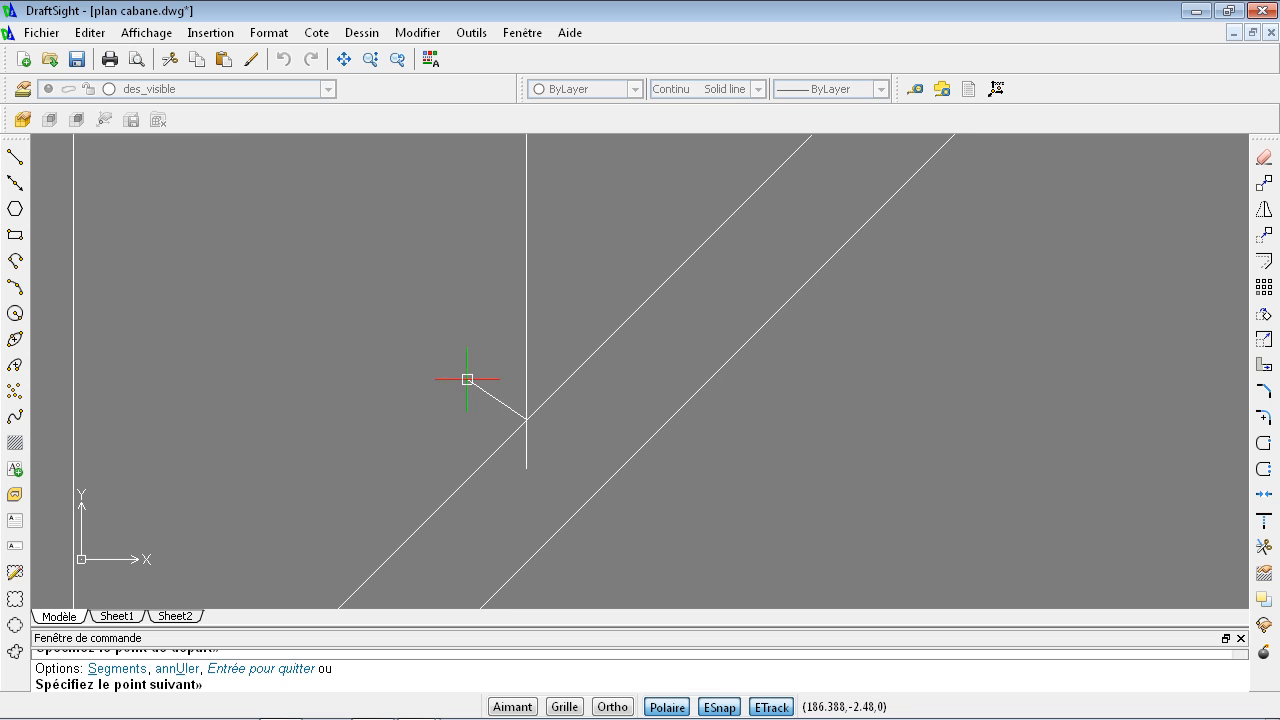
scroll(466, 376, down, 2)
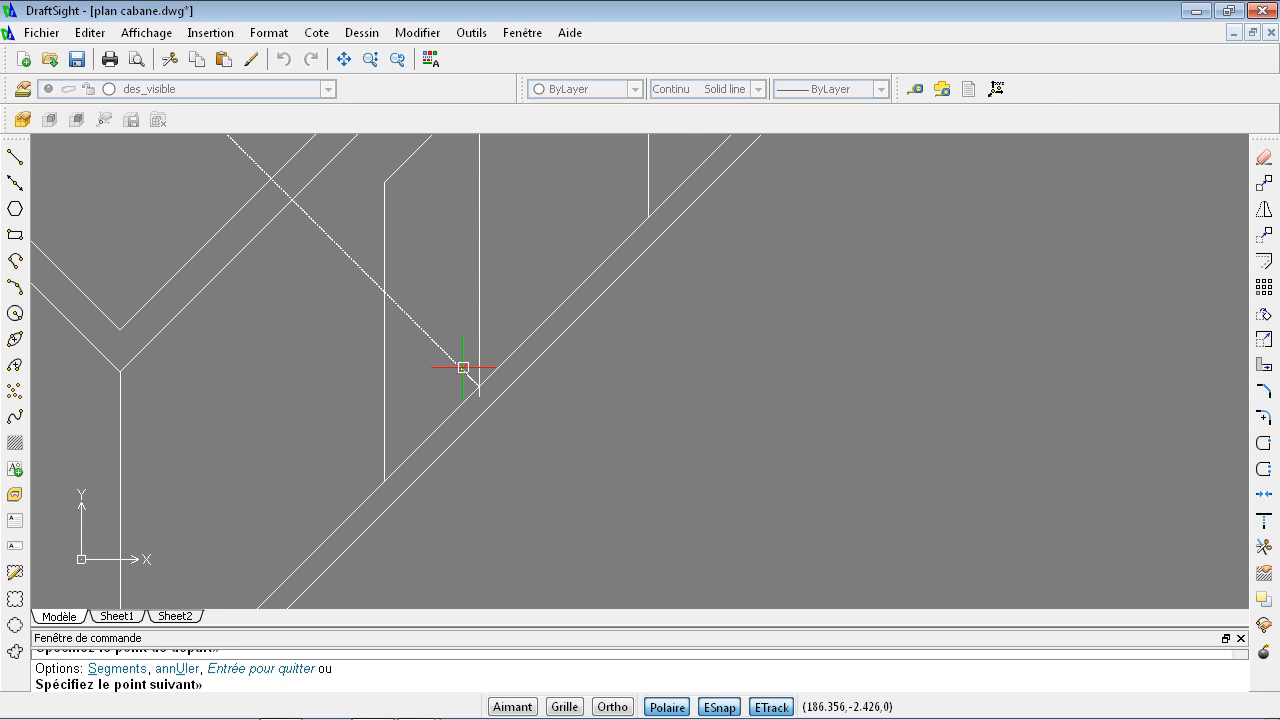
key(Return)
scroll(434, 290, down, 2)
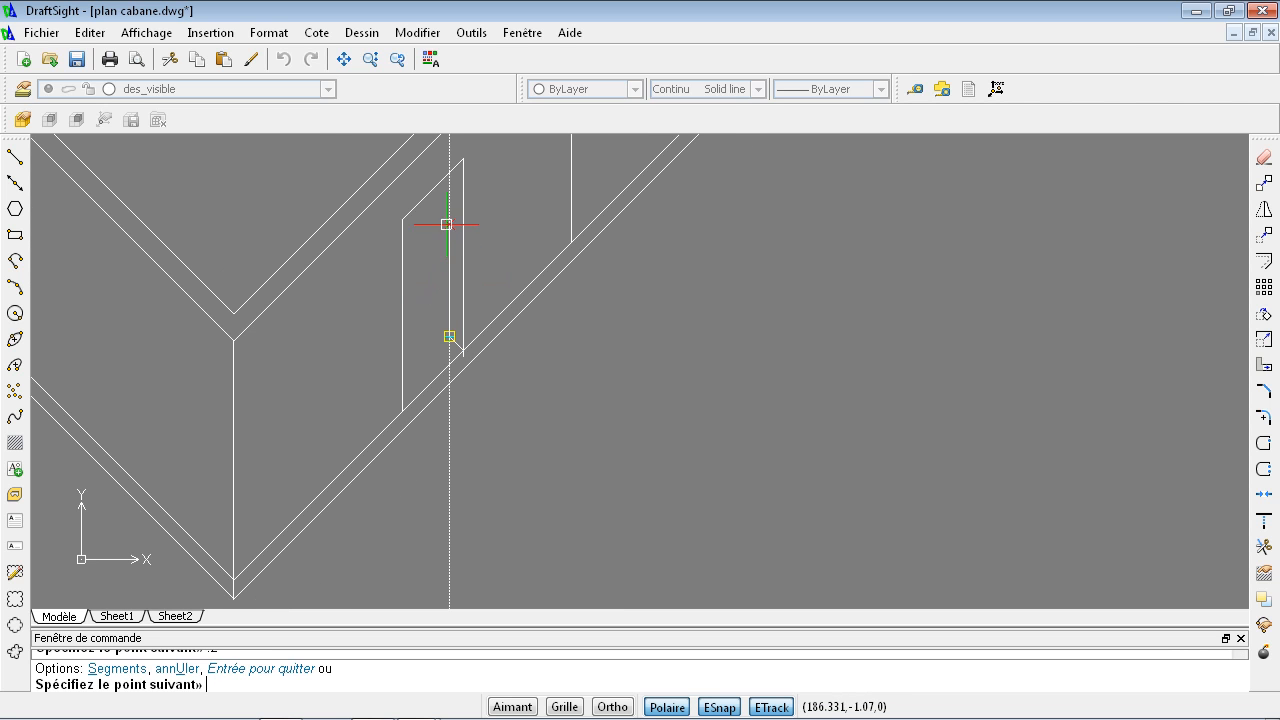
scroll(455, 154, up, 2)
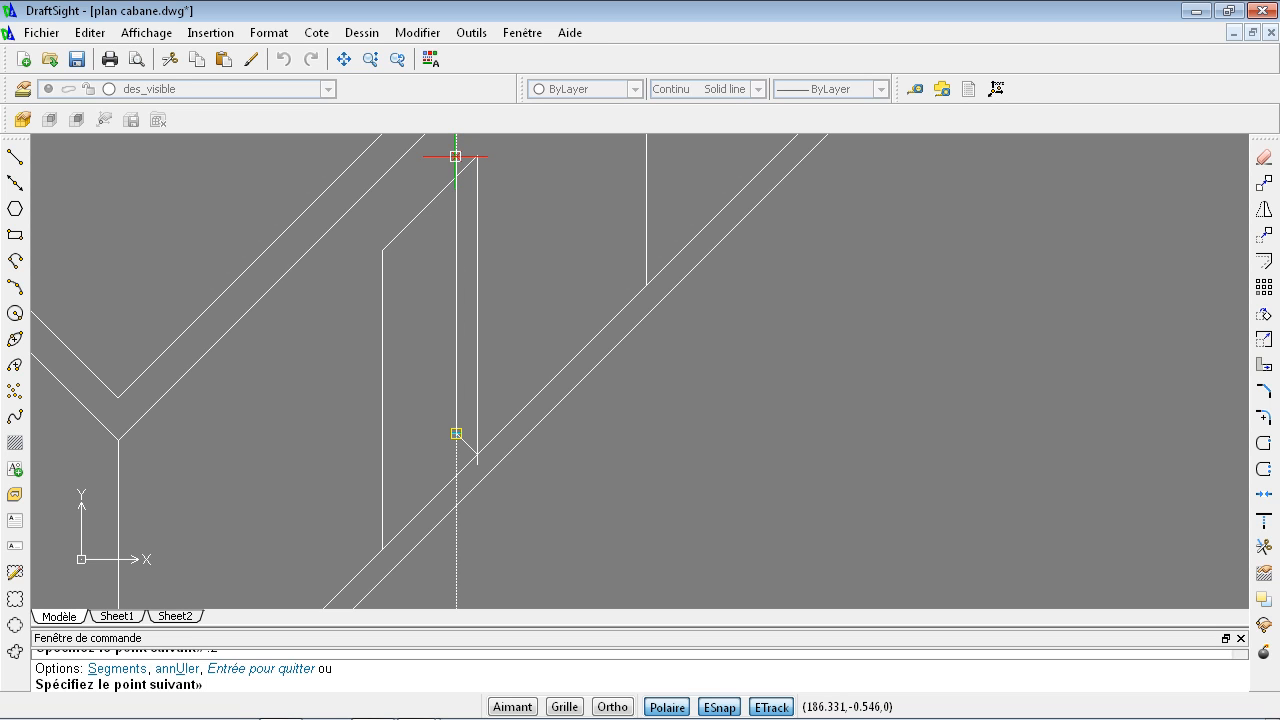
click(456, 156)
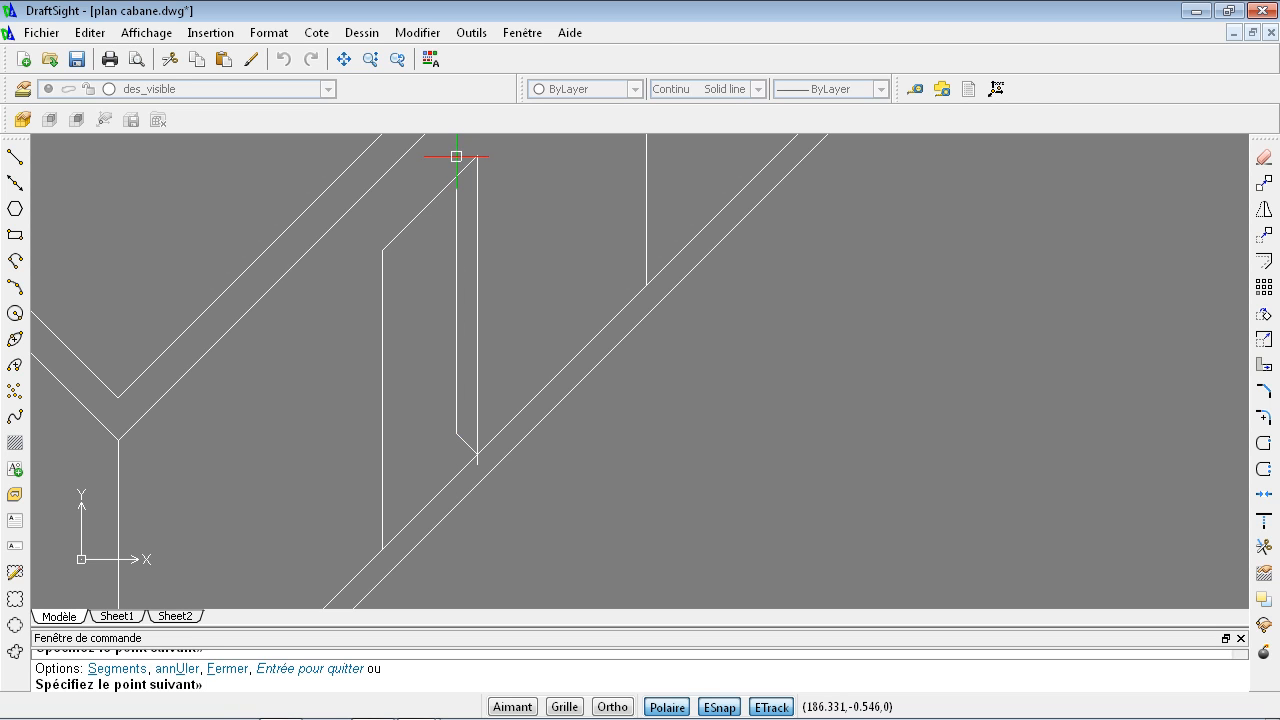
key(Escape)
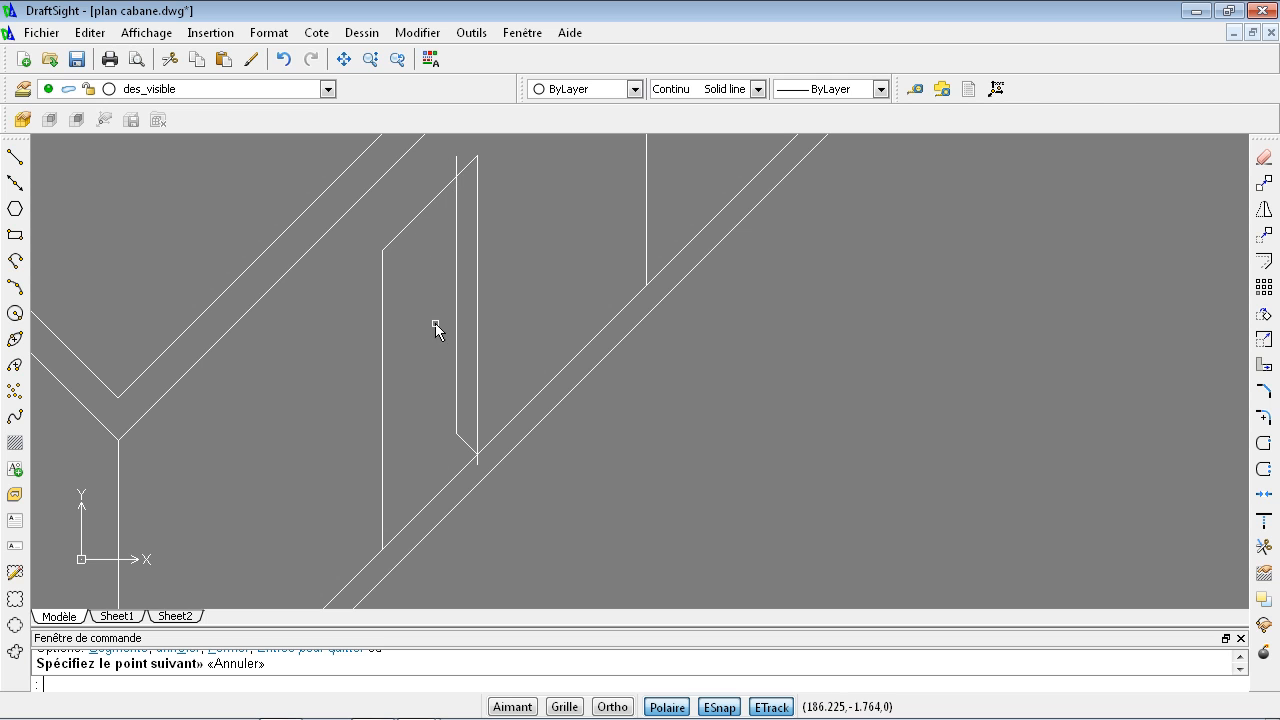
Draw the inner threshold line from the foot of the inner vertical edge, parallel to the wall base, past the doorway's left edge.
key(Return)
click(456, 433)
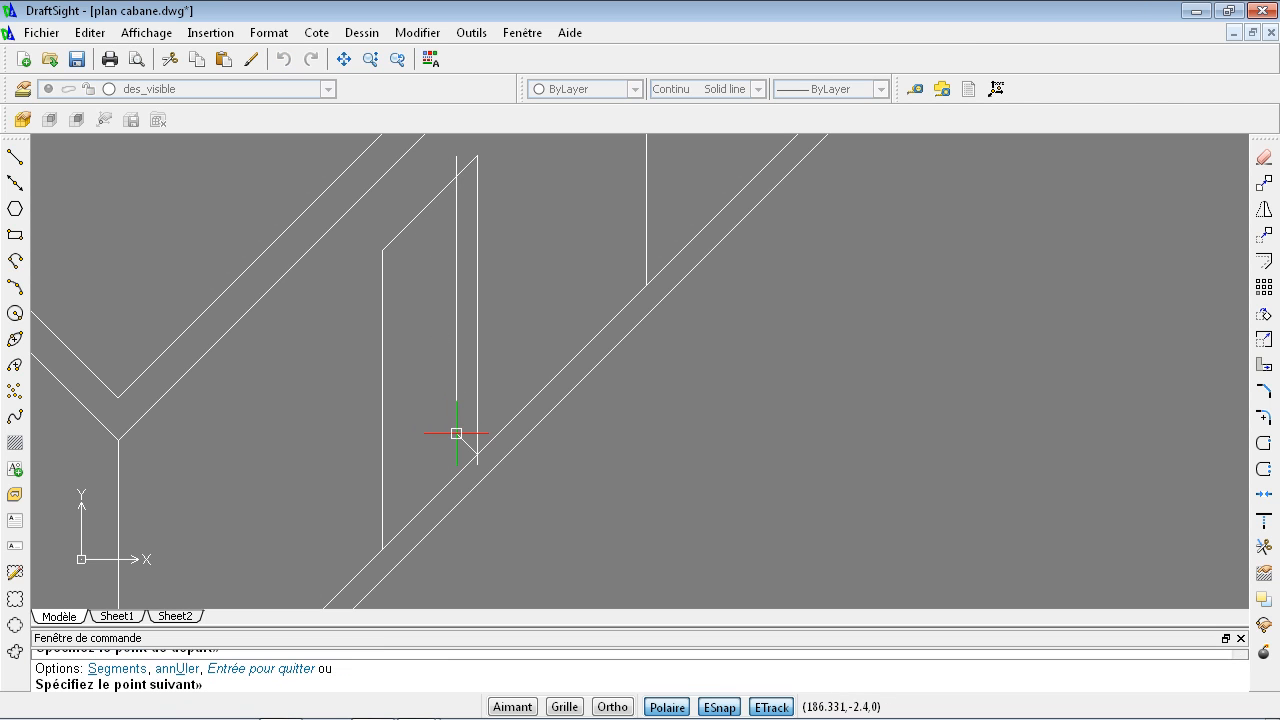
click(366, 522)
key(Return)
scroll(561, 537, down, 2)
scroll(565, 533, down, 2)
scroll(630, 520, down, 3)
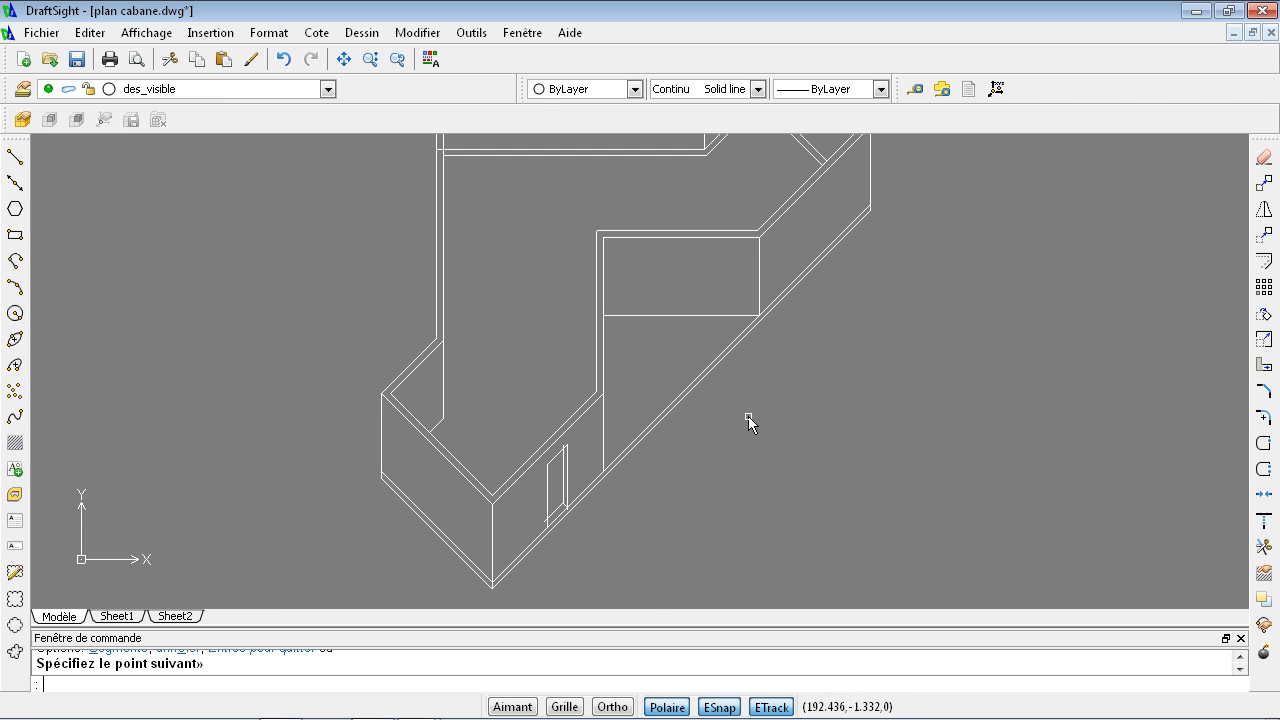
mouse_move(757, 485)
middle_down()
mouse_move(703, 543)
mouse_move(686, 506)
mouse_move(690, 462)
middle_up()
scroll(497, 507, up, 2)
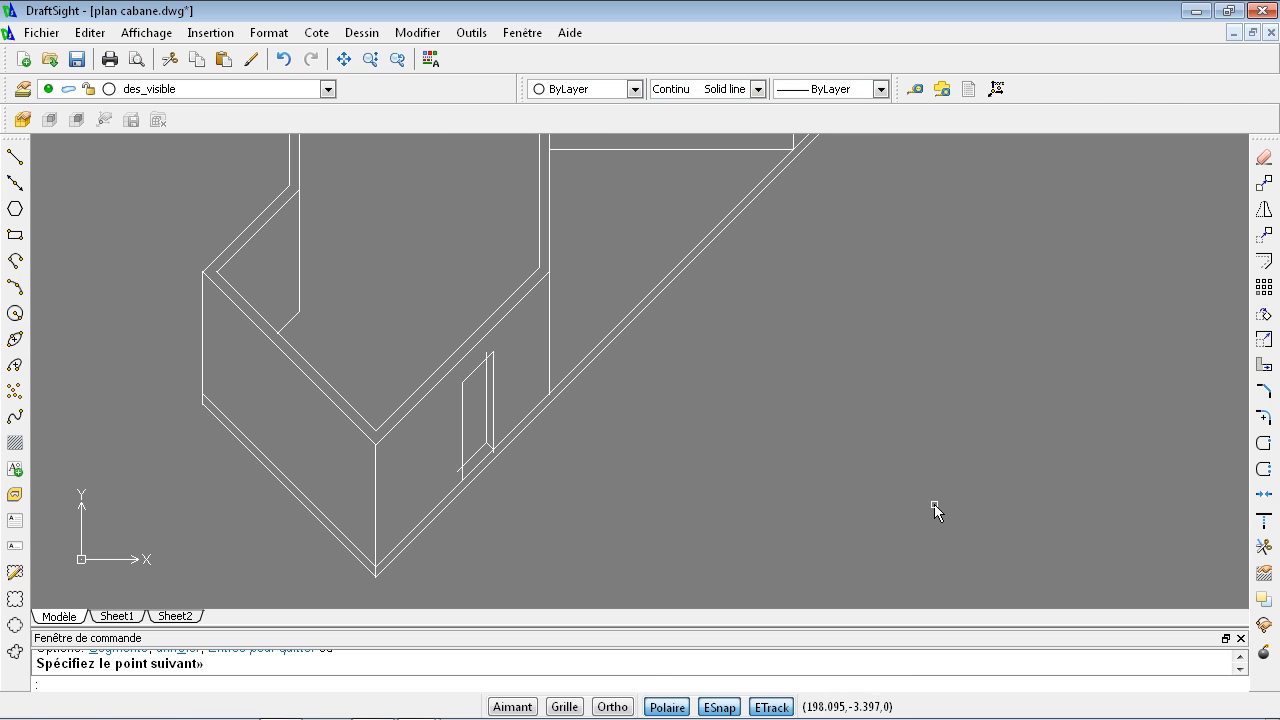
Trim the overshooting ends of the doorway's threshold, inner vertical edge and right edge, using the surrounding lines as cutting edges.
click(1264, 548)
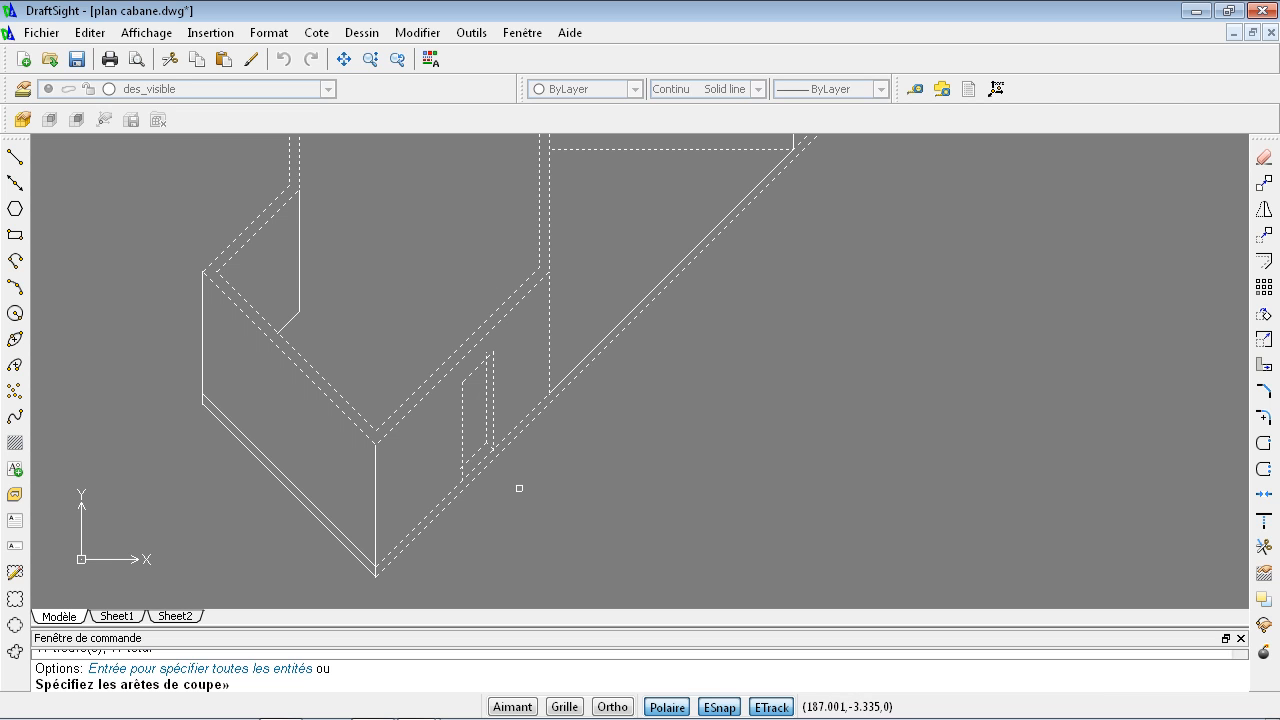
key(Return)
scroll(489, 437, up, 5)
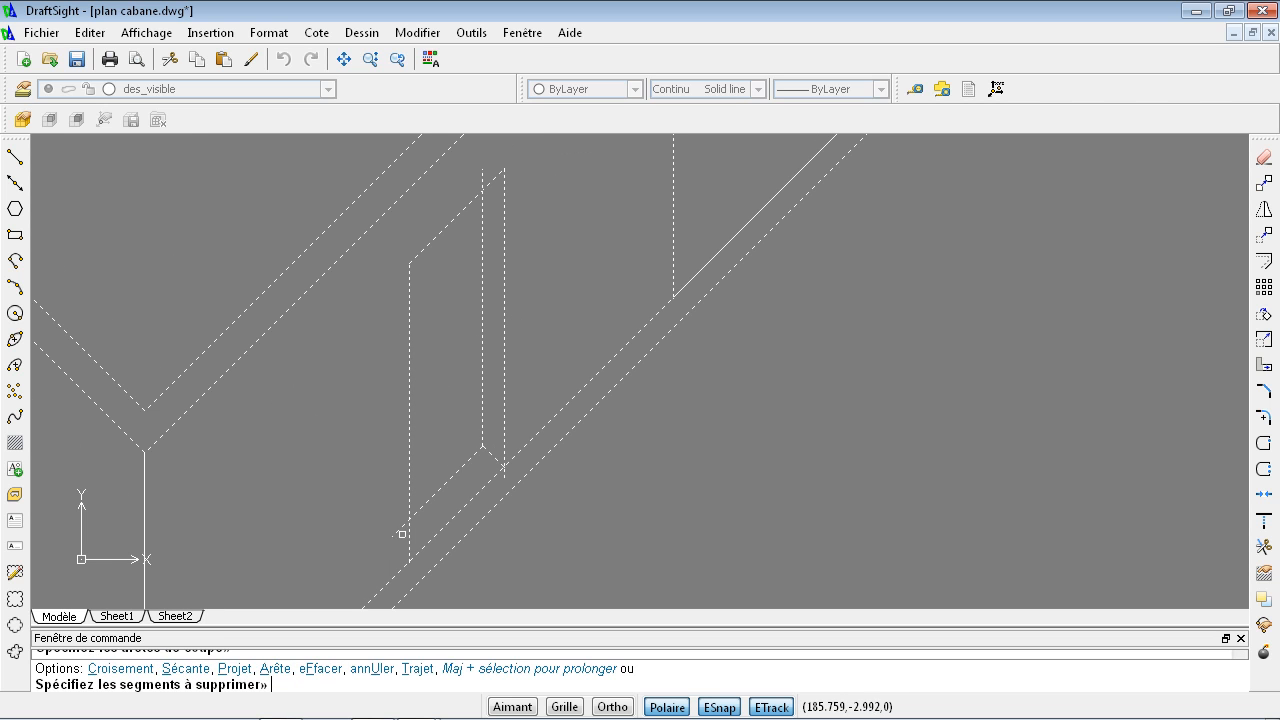
click(393, 537)
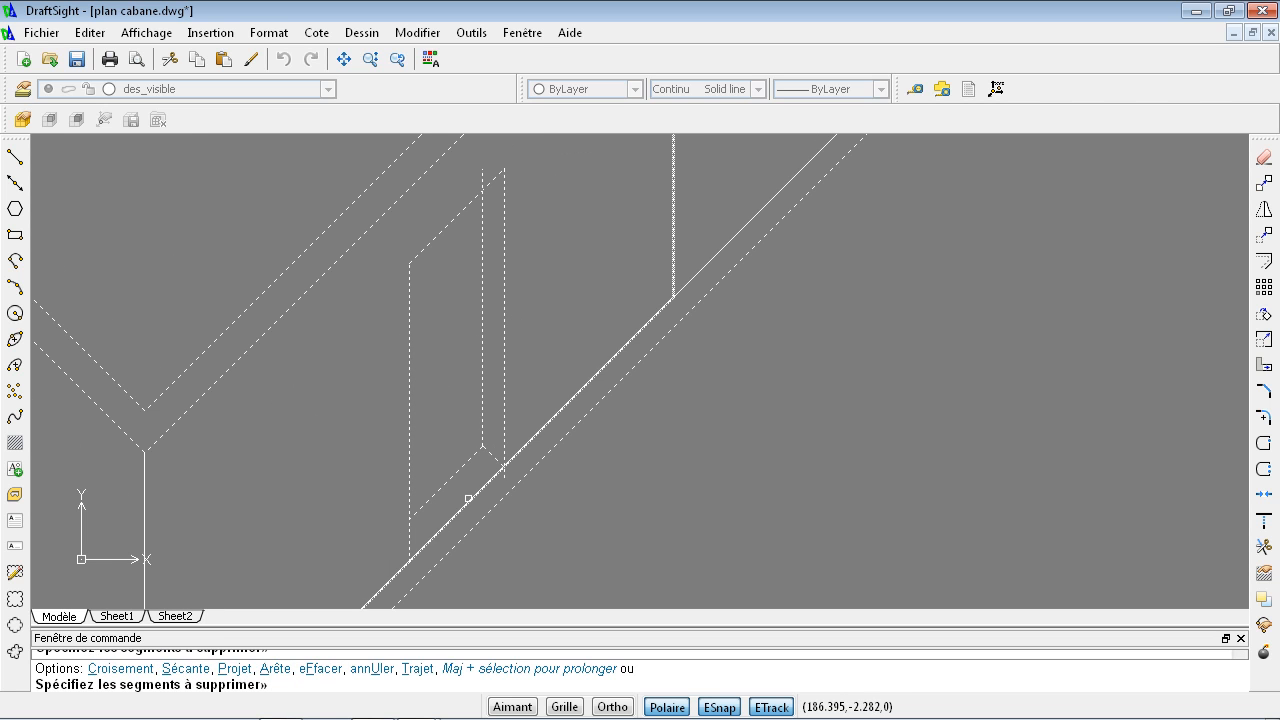
click(484, 176)
scroll(514, 443, up, 4)
scroll(620, 491, down, 5)
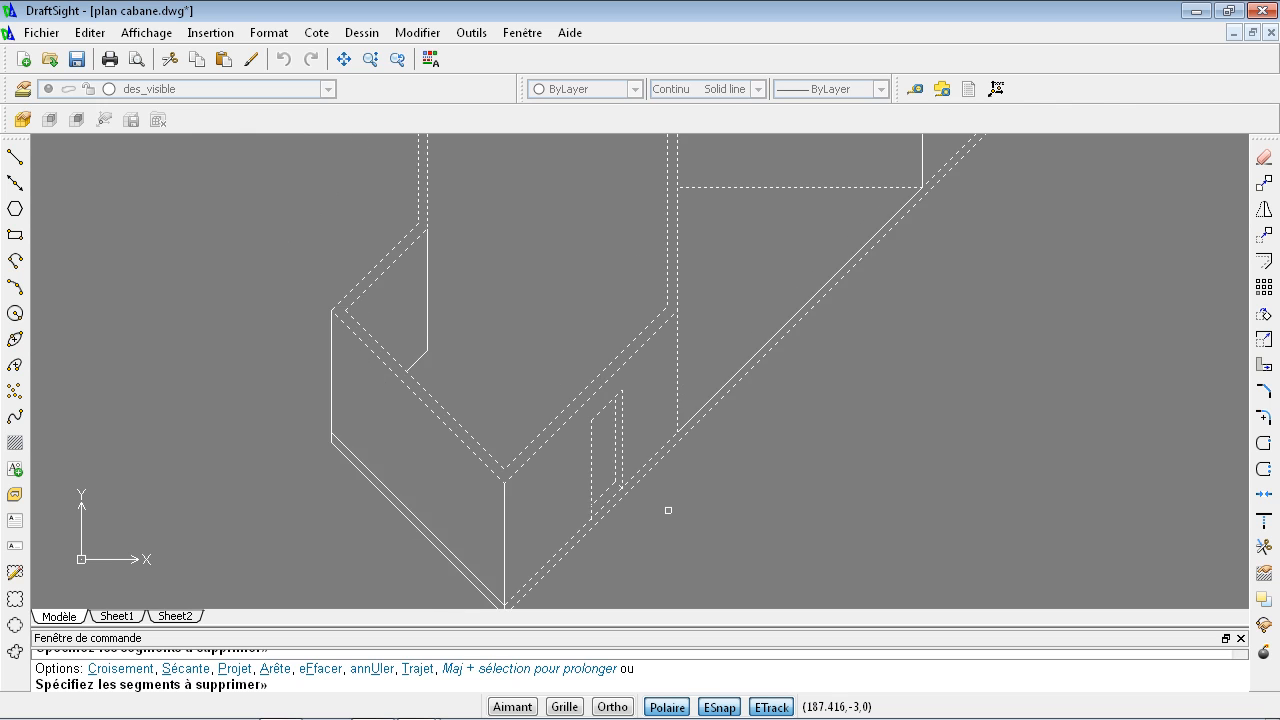
scroll(668, 510, down, 1)
key(Escape)
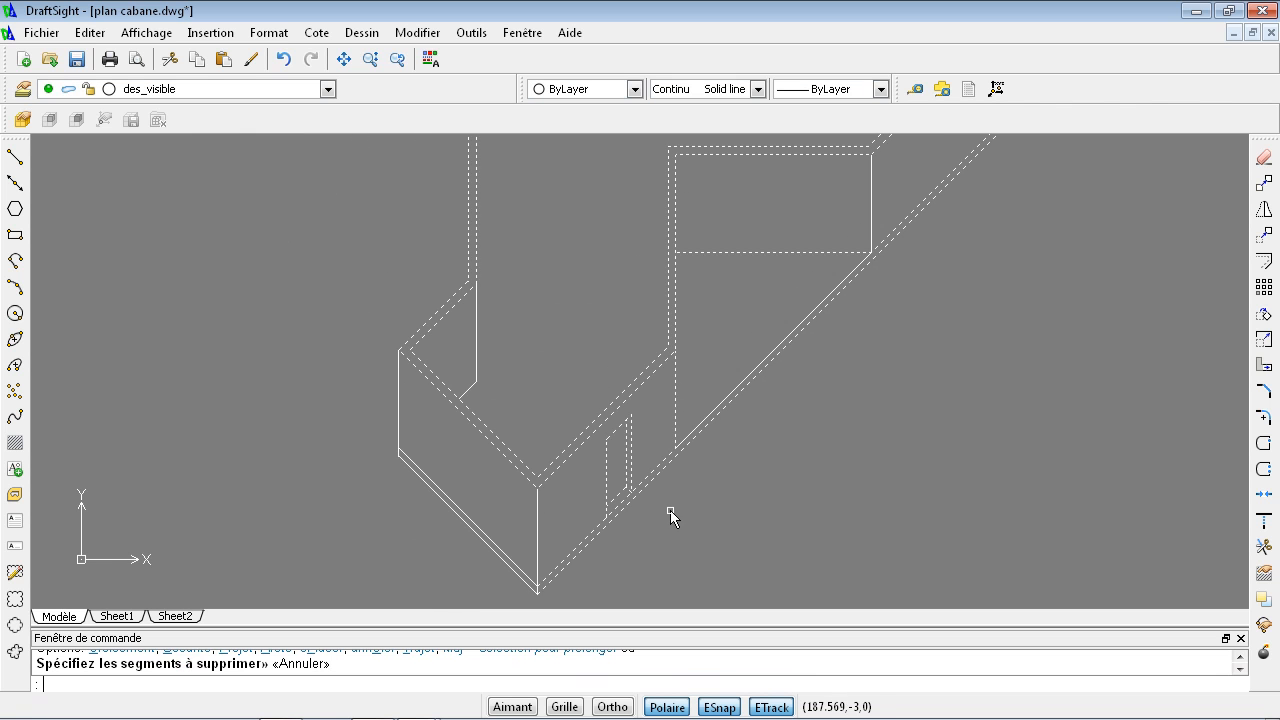
scroll(703, 494, up, 1)
scroll(702, 495, up, 1)
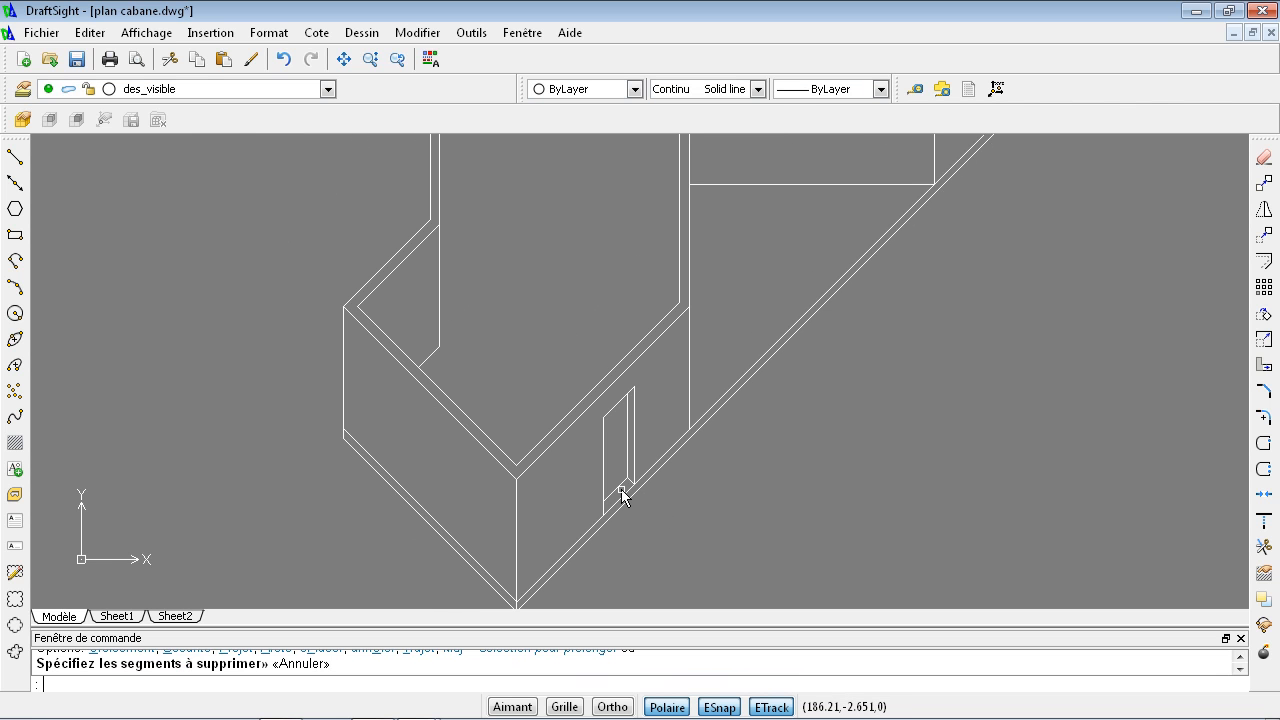
scroll(625, 503, down, 4)
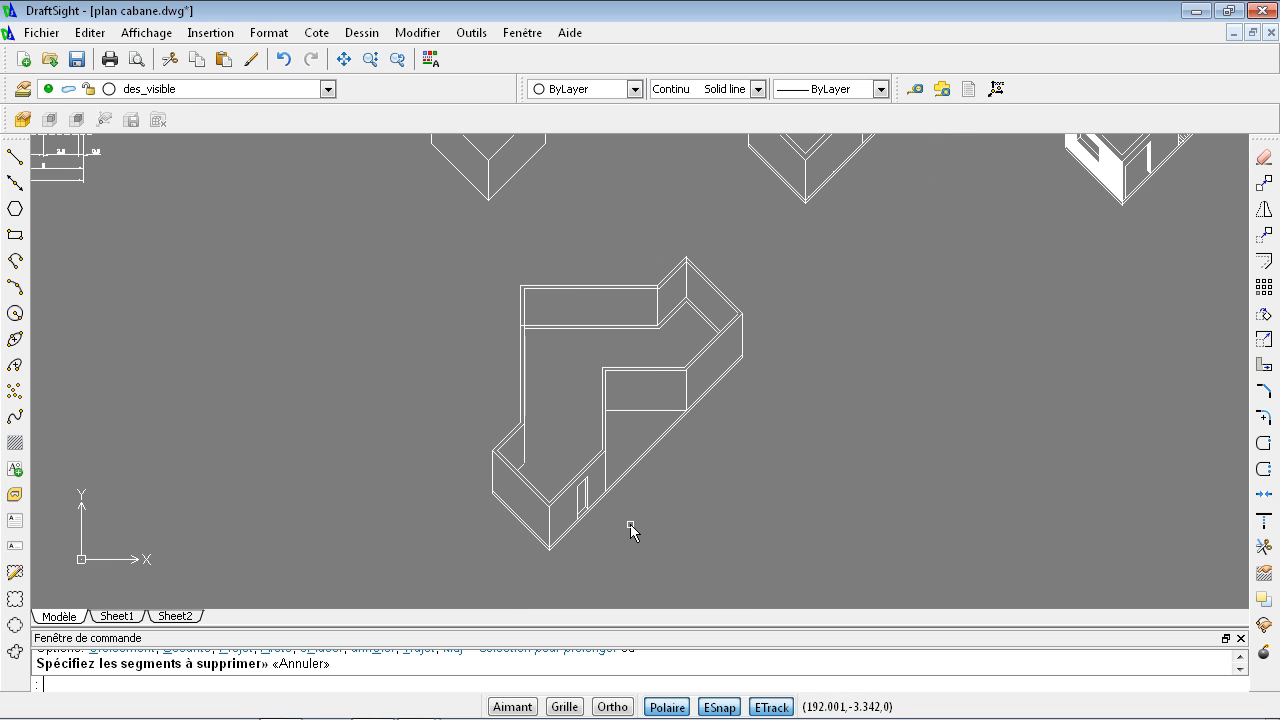
scroll(700, 506, down, 2)
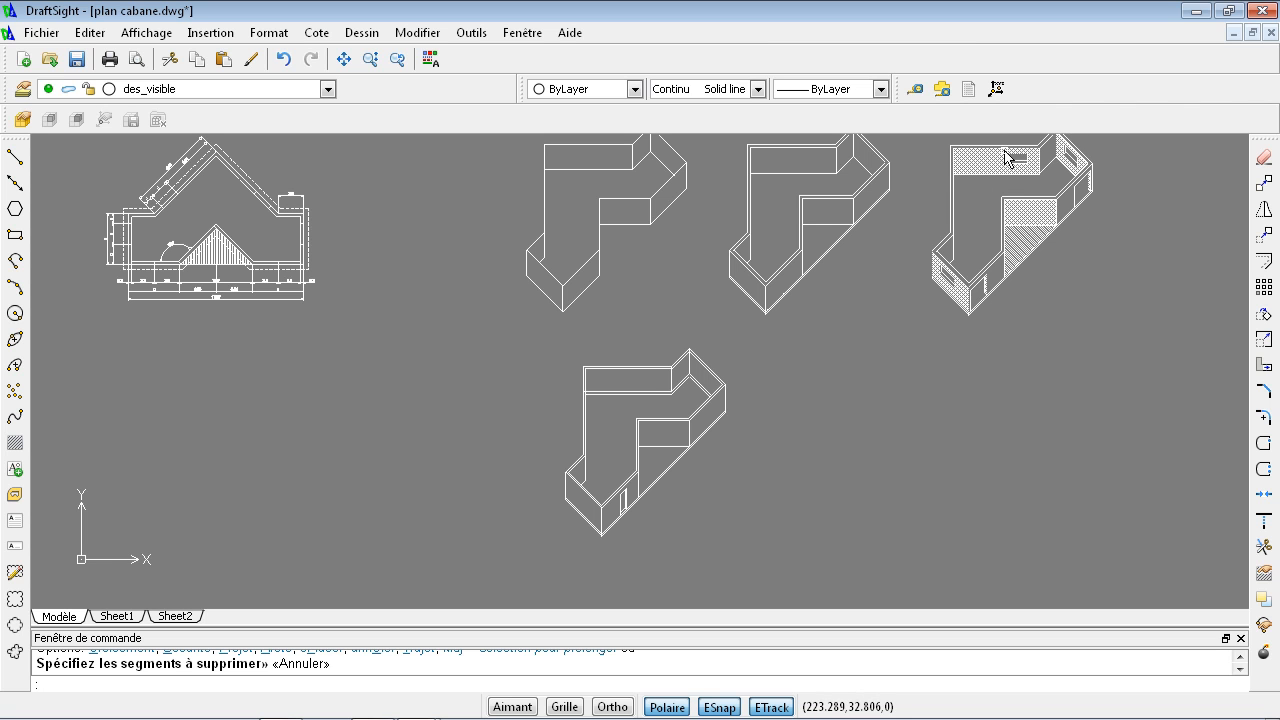
scroll(1047, 235, up, 1)
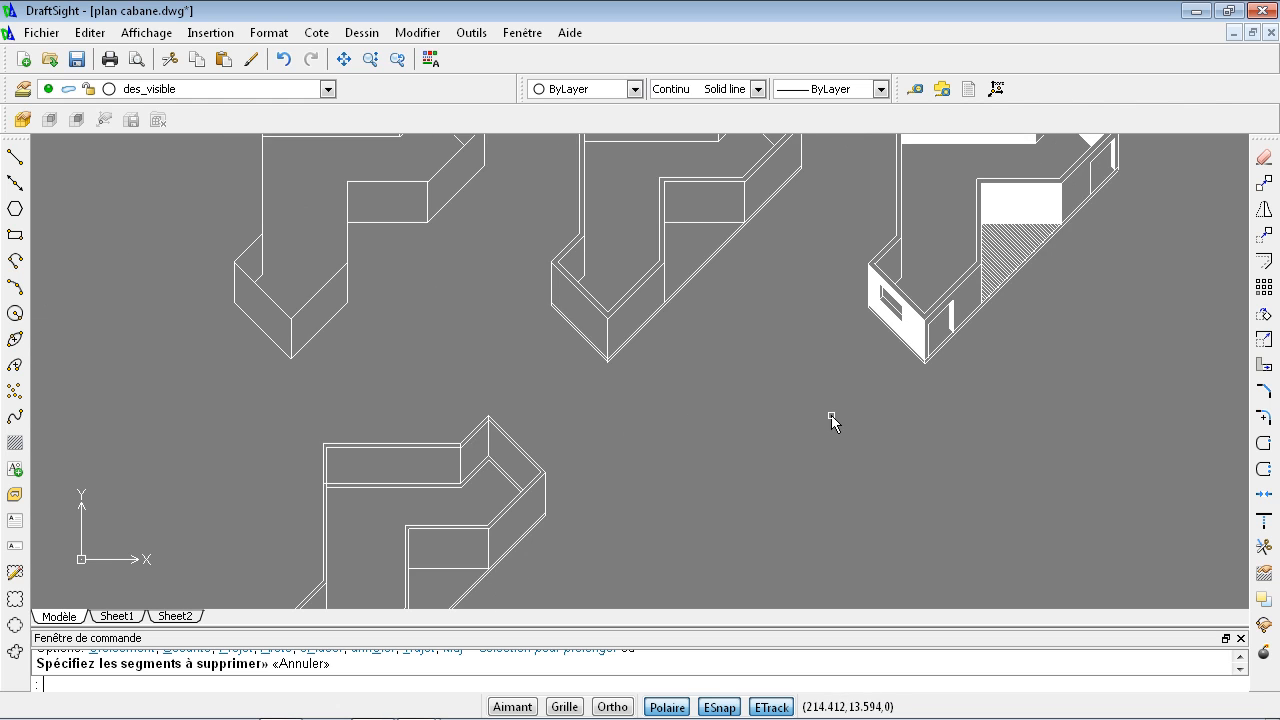
scroll(769, 474, down, 1)
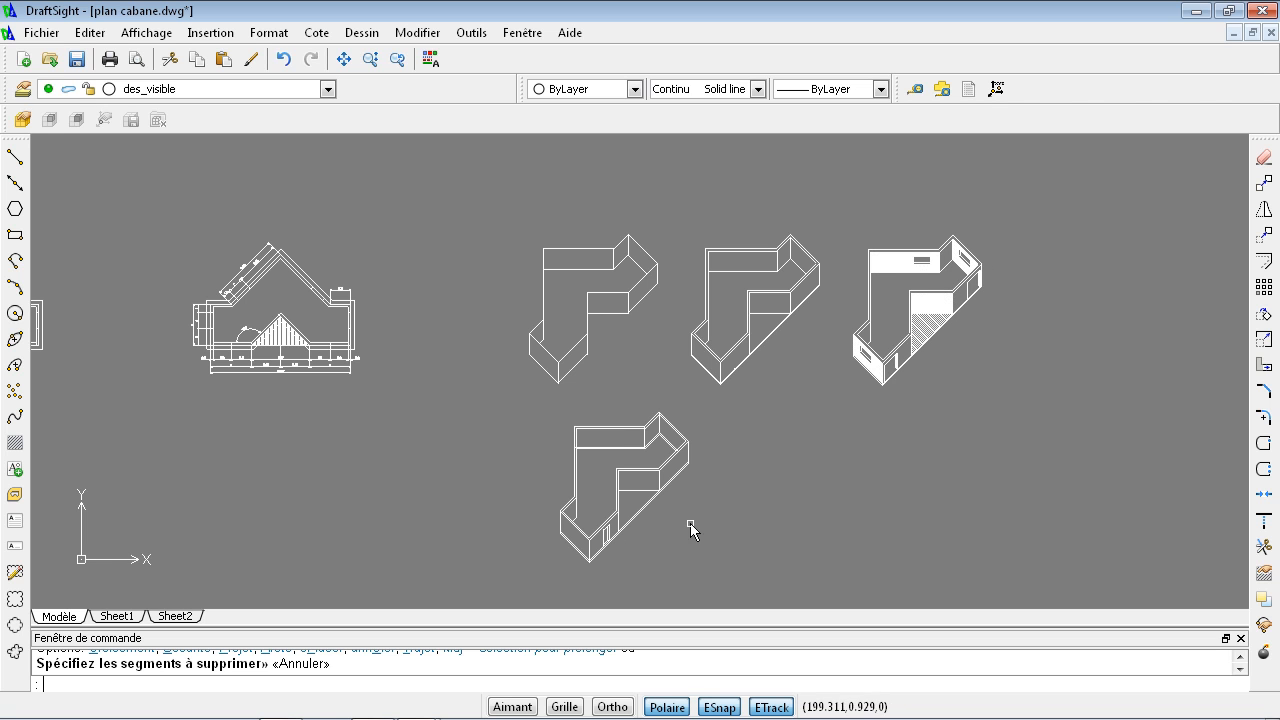
middle_drag(724, 523, 792, 437)
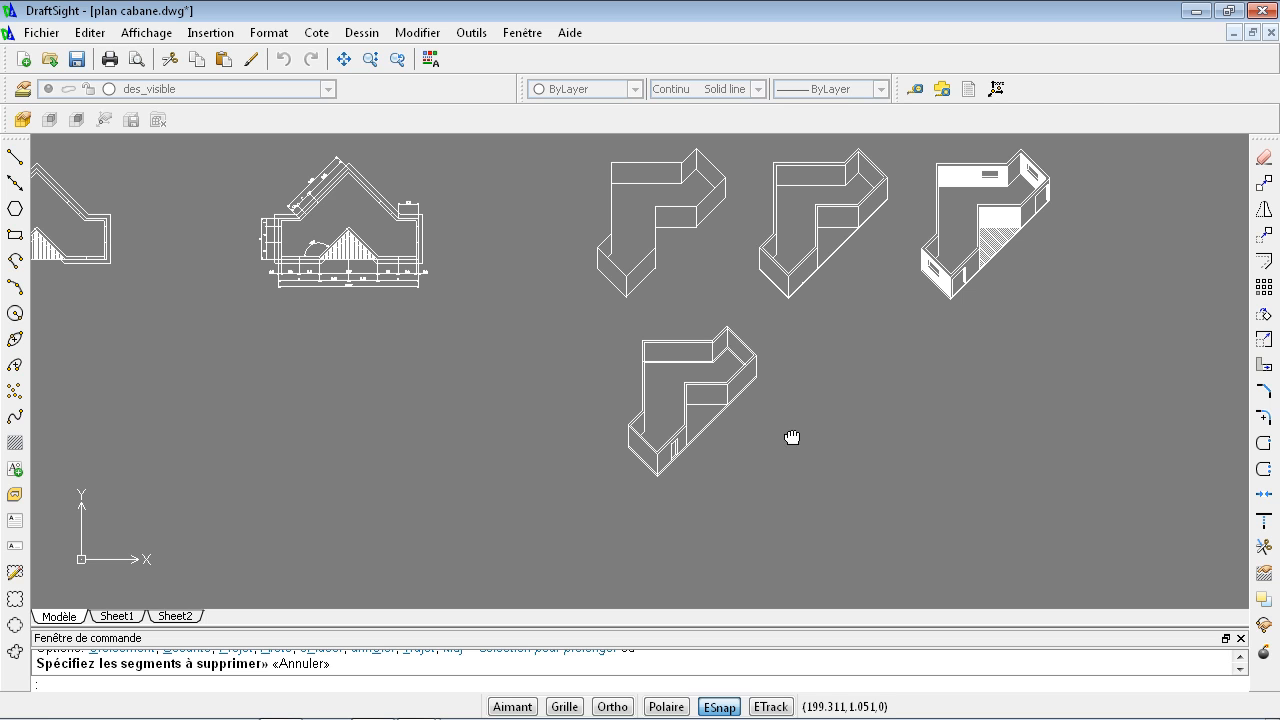
Set up a hatch with the predefined SOLID pattern, with its areas specified by internal points.
click(15, 444)
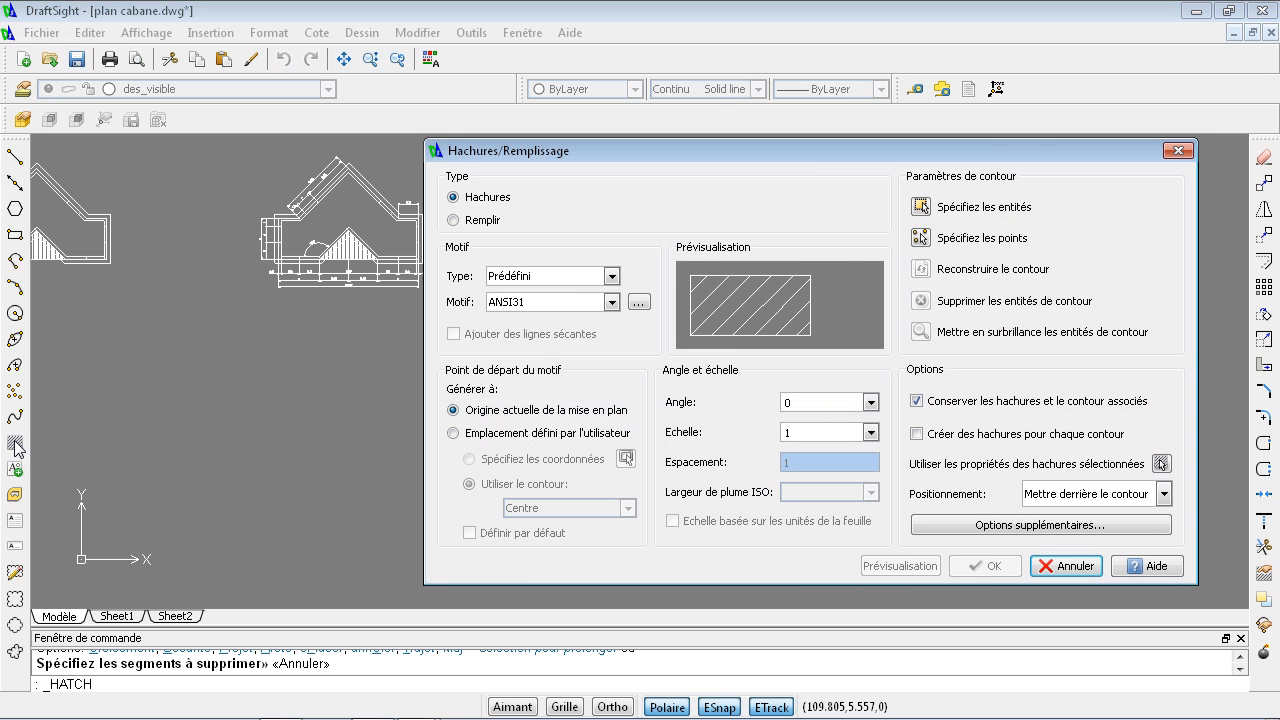
click(611, 276)
click(612, 278)
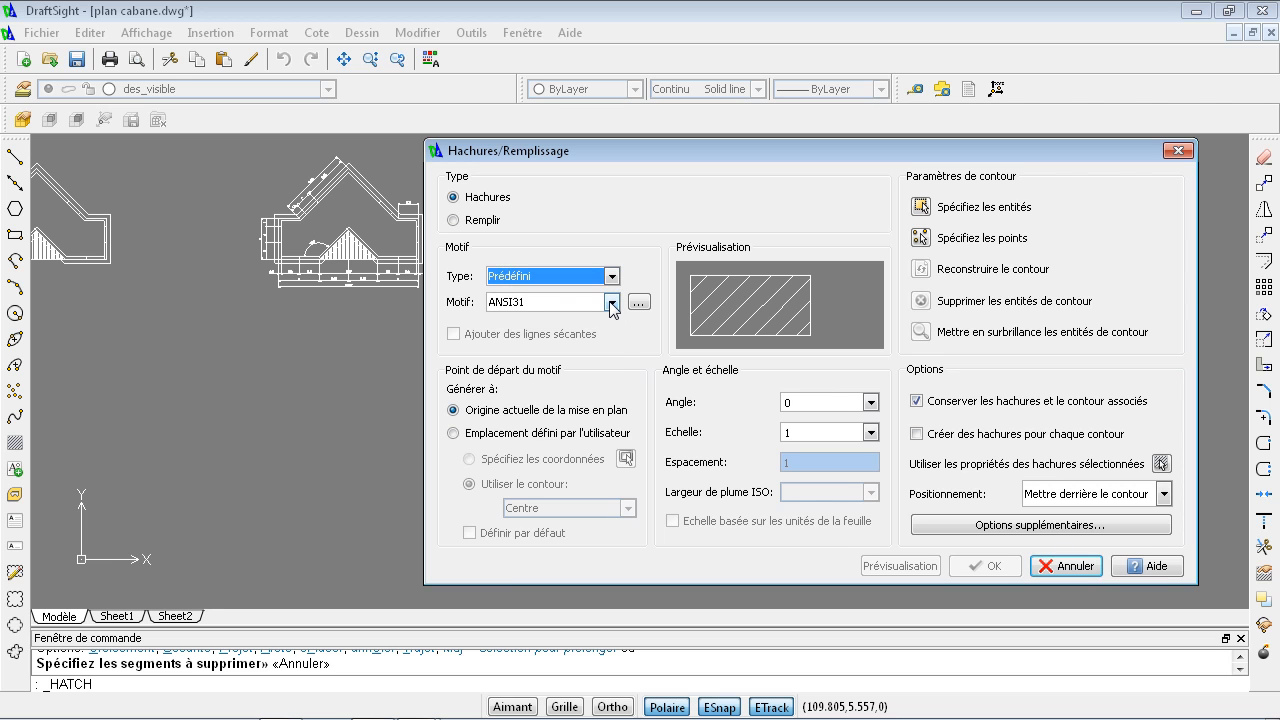
click(613, 304)
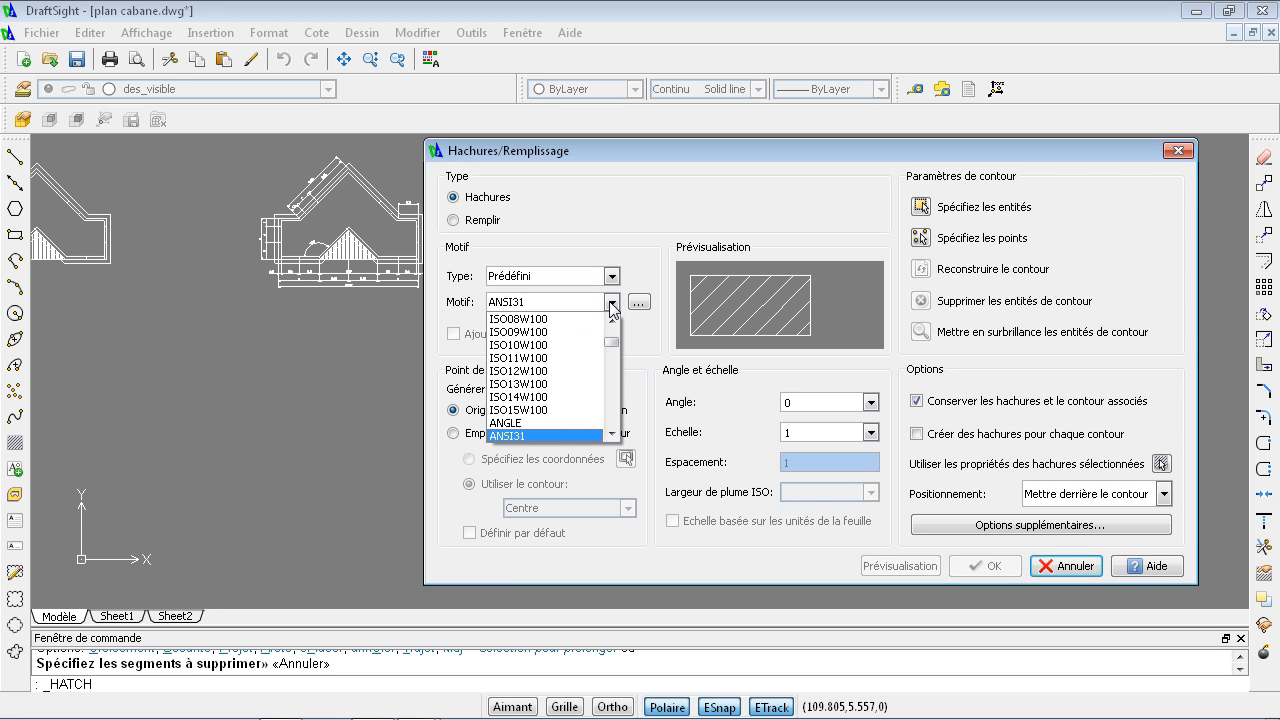
drag(615, 345, 614, 411)
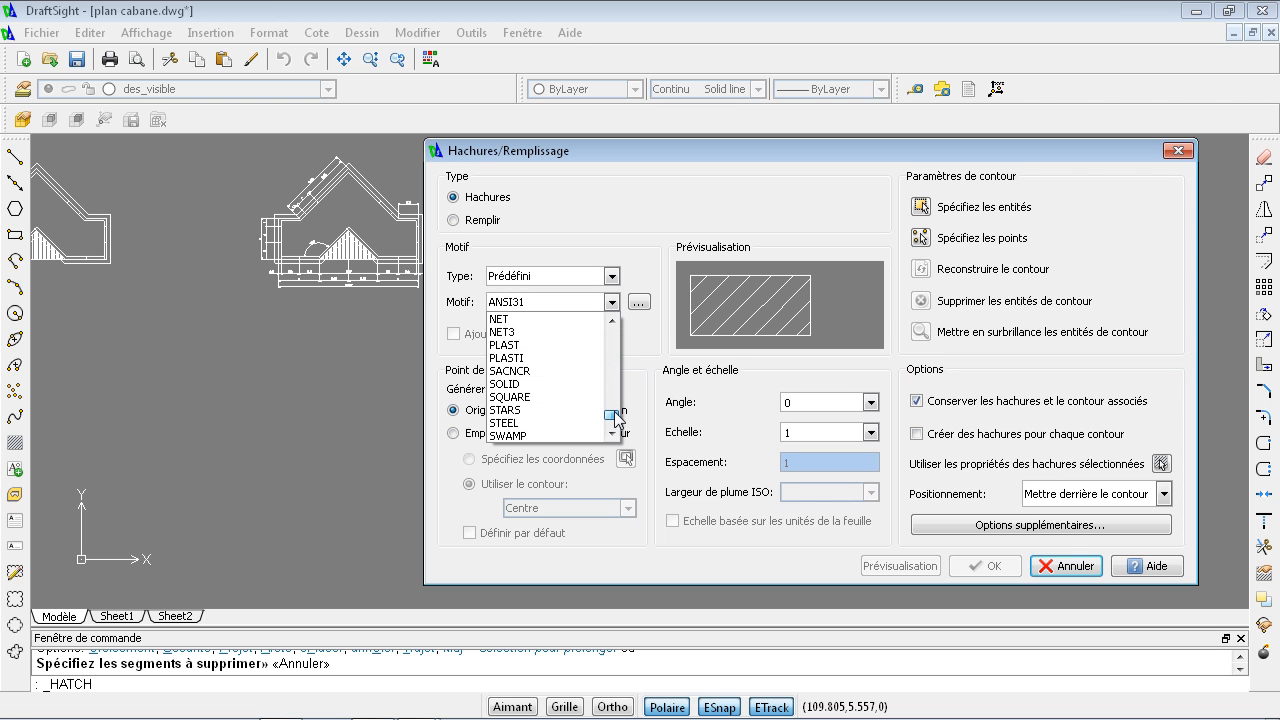
click(505, 383)
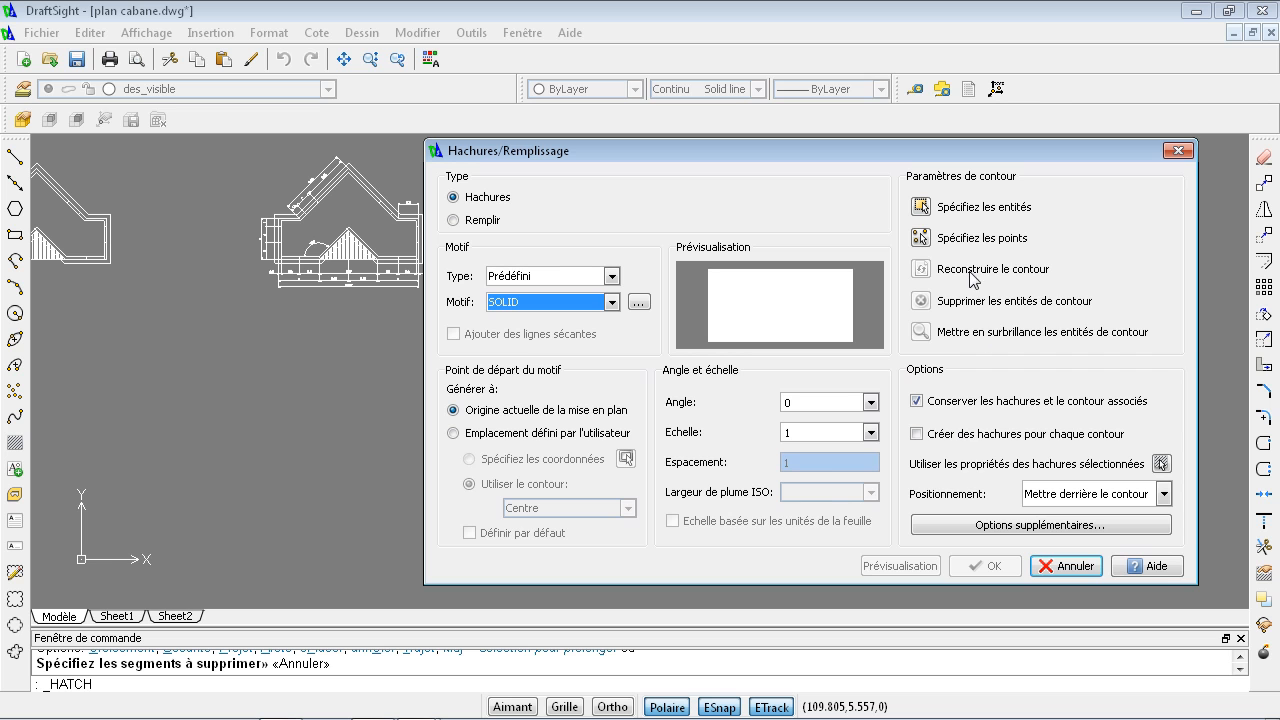
click(921, 238)
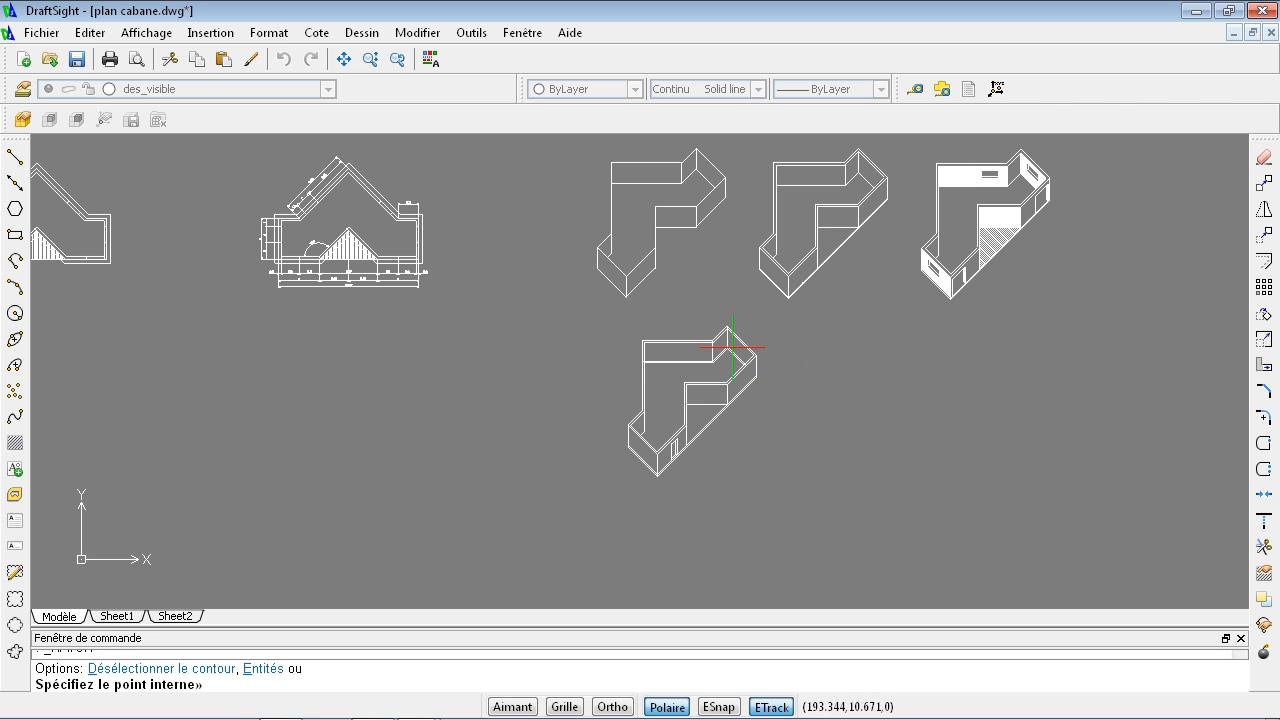
Apply the solid fill to the horizontal back and recessed walls, both walls sloping down to the right, and the doorway's wall thickness.
scroll(728, 358, up, 1)
scroll(735, 356, up, 1)
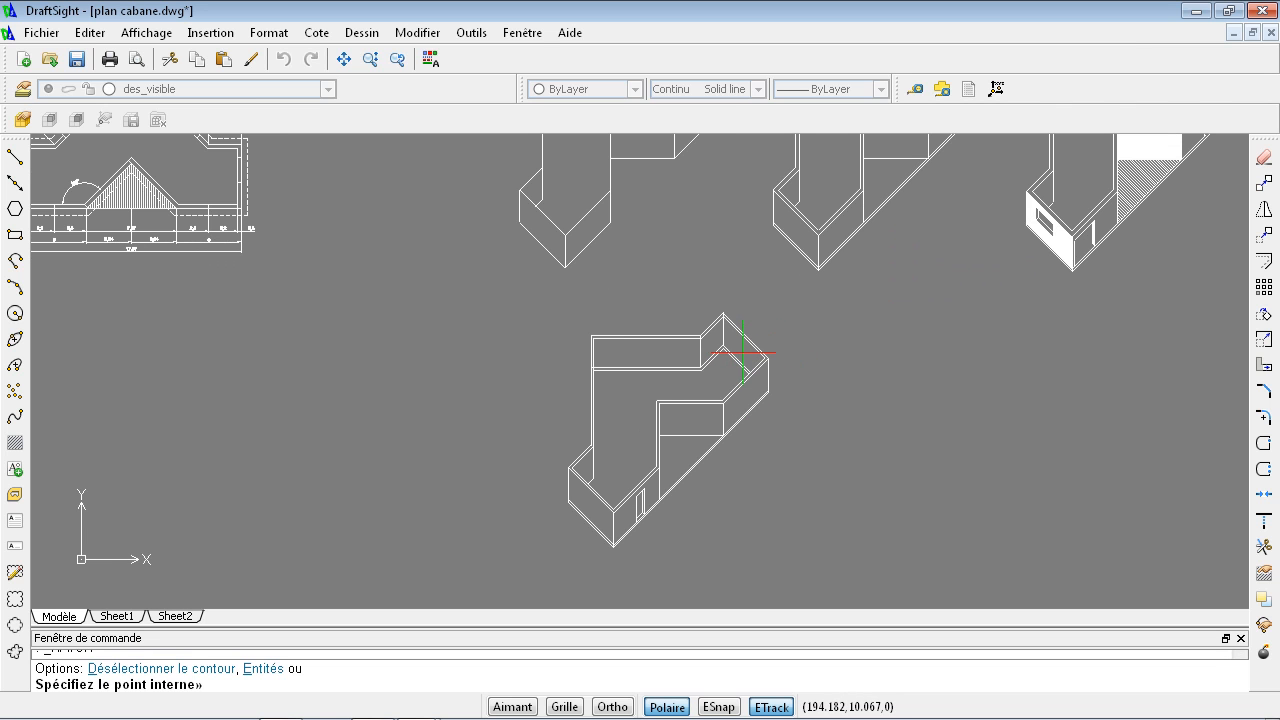
click(700, 420)
scroll(640, 525, up, 5)
scroll(655, 432, up, 1)
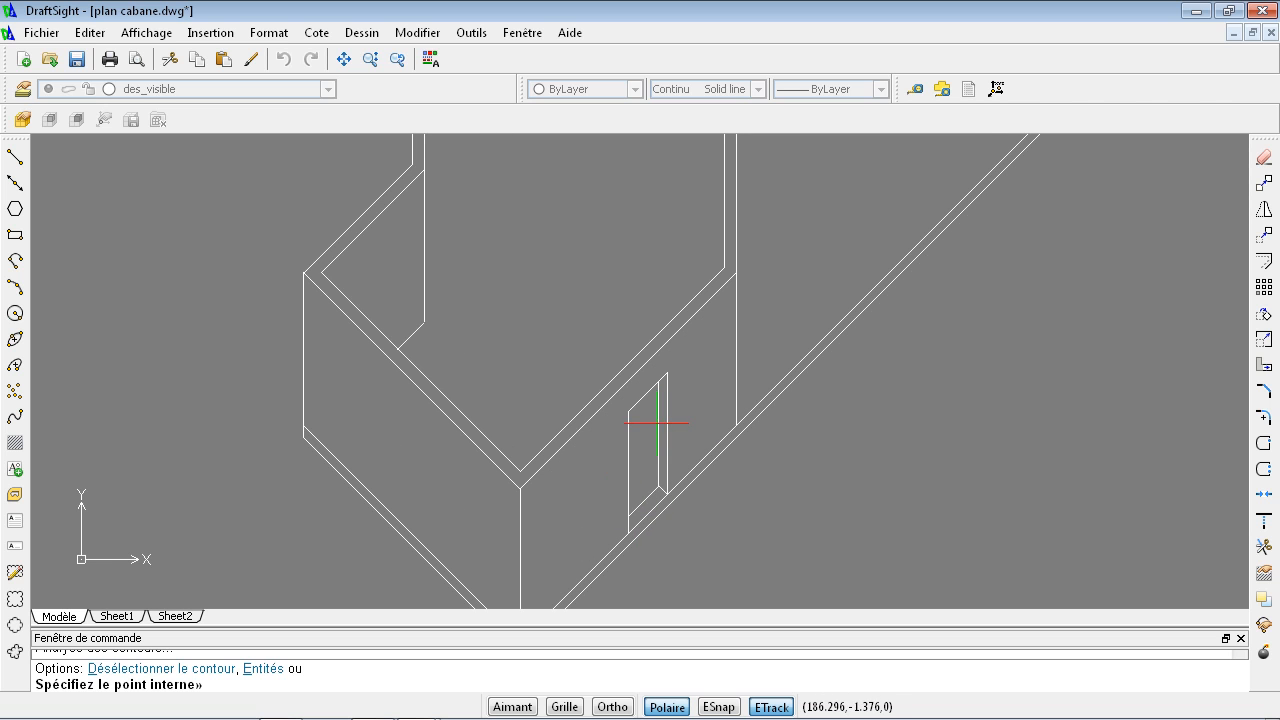
scroll(645, 440, down, 4)
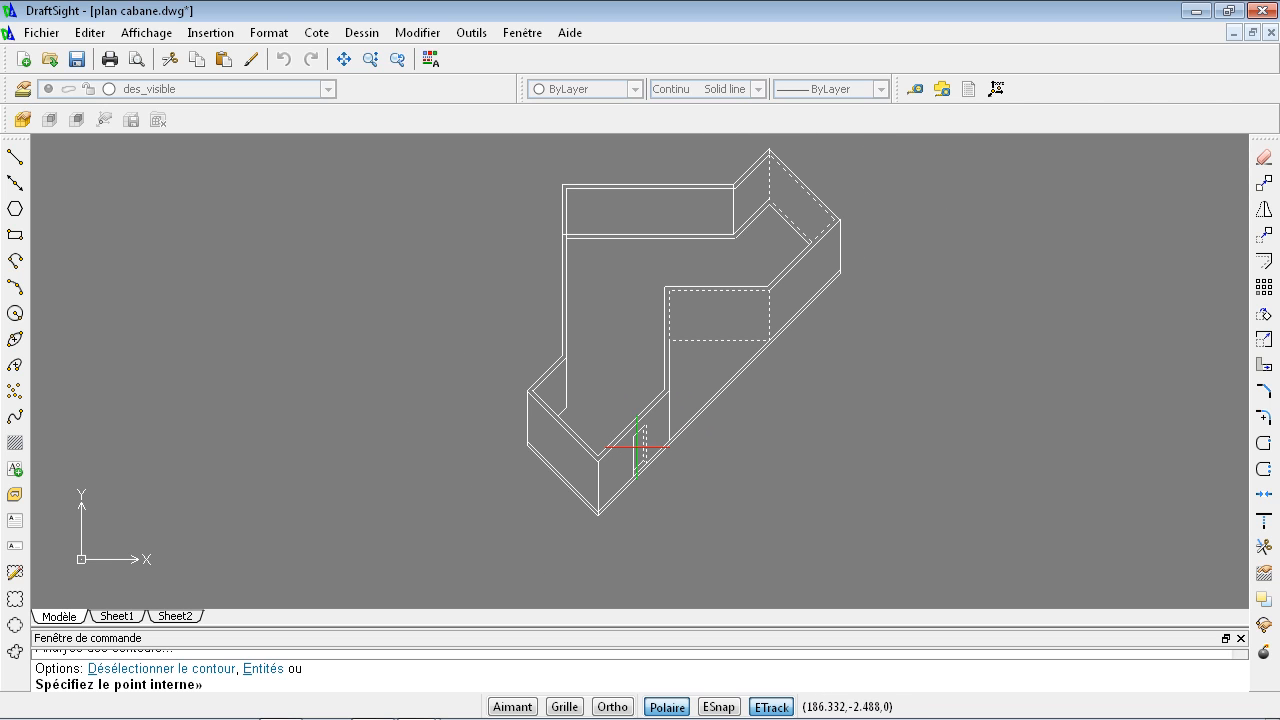
click(562, 449)
click(666, 203)
scroll(650, 422, down, 3)
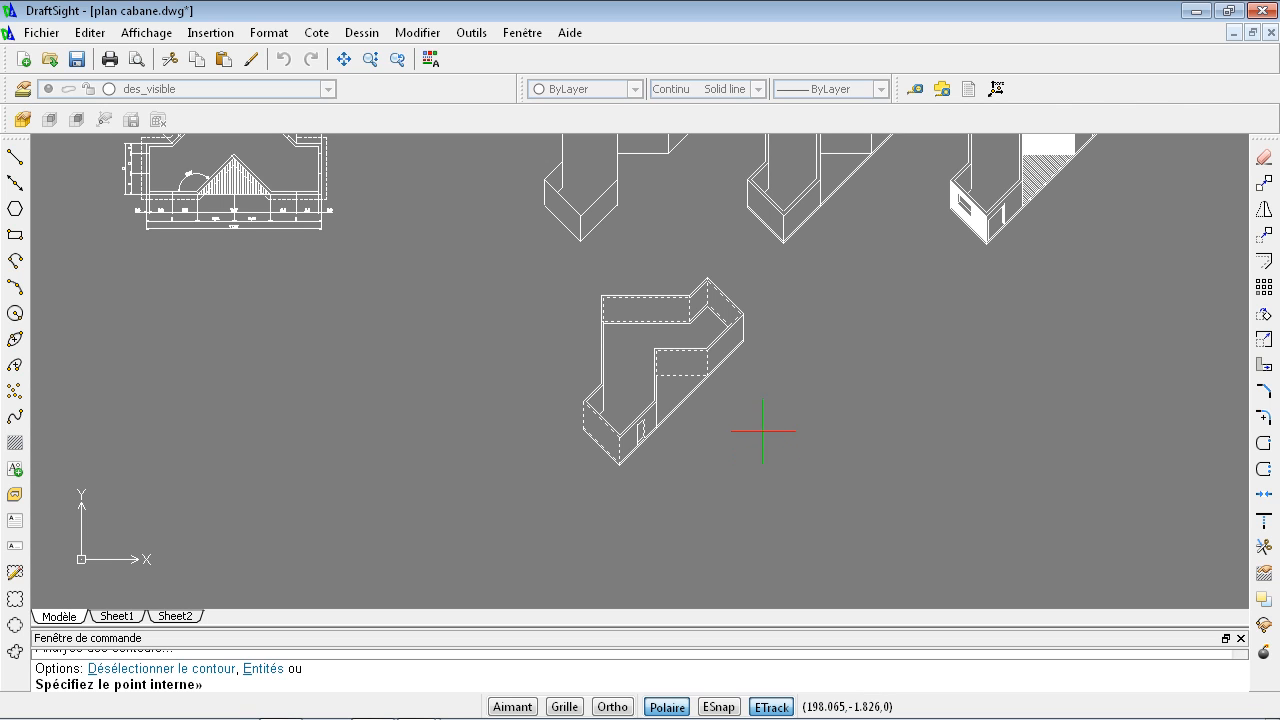
key(Return)
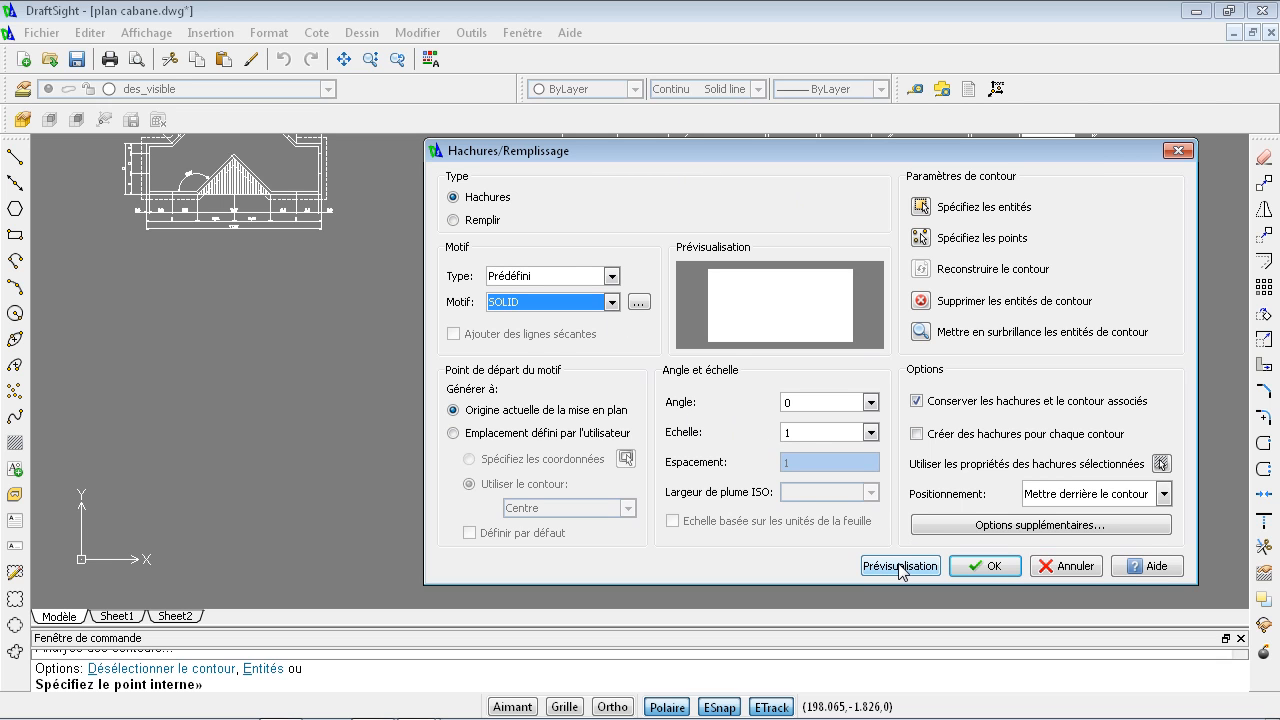
click(985, 567)
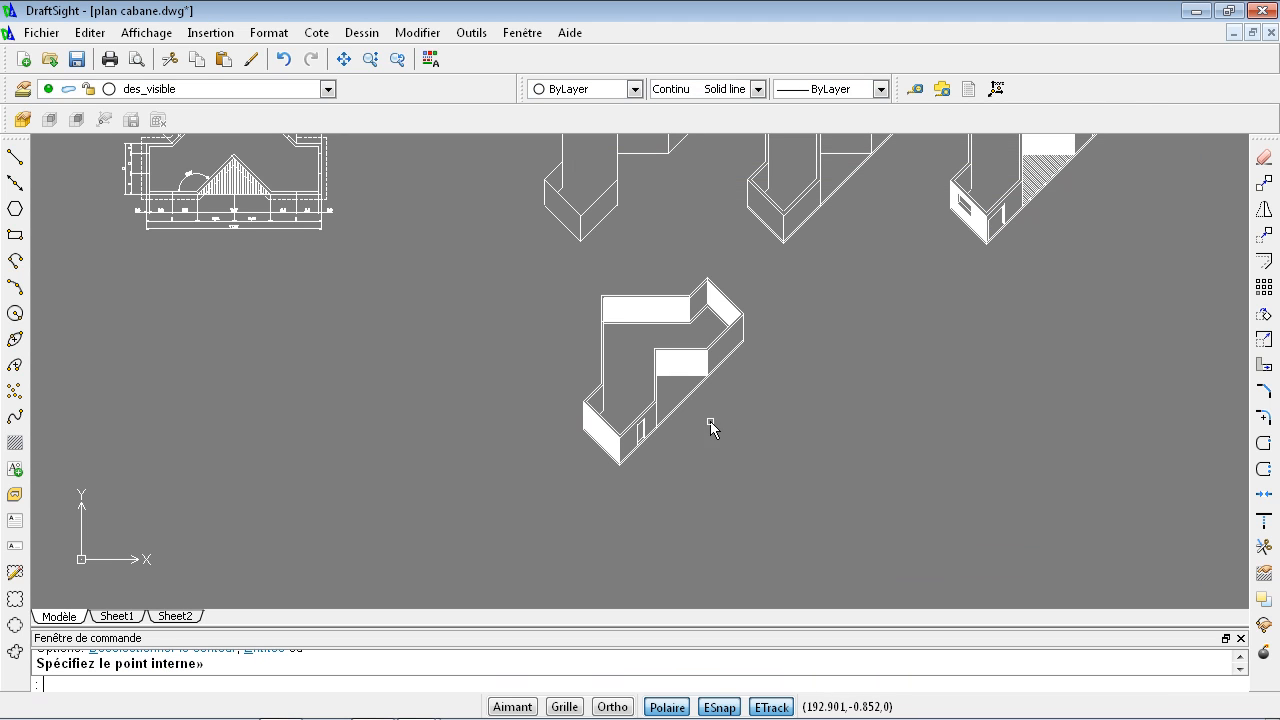
Check the solid wall fills by selecting them, and compare the view with the finished example drawing.
click(615, 455)
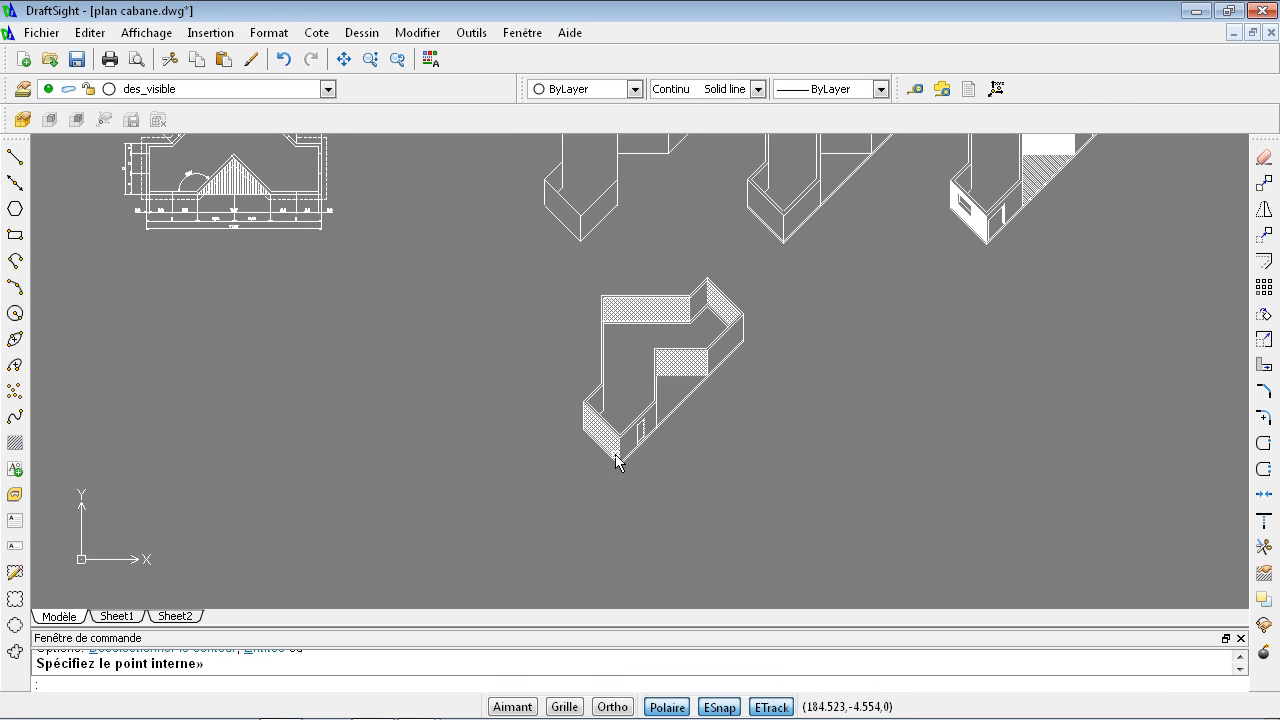
scroll(735, 437, up, 3)
middle_drag(689, 448, 674, 520)
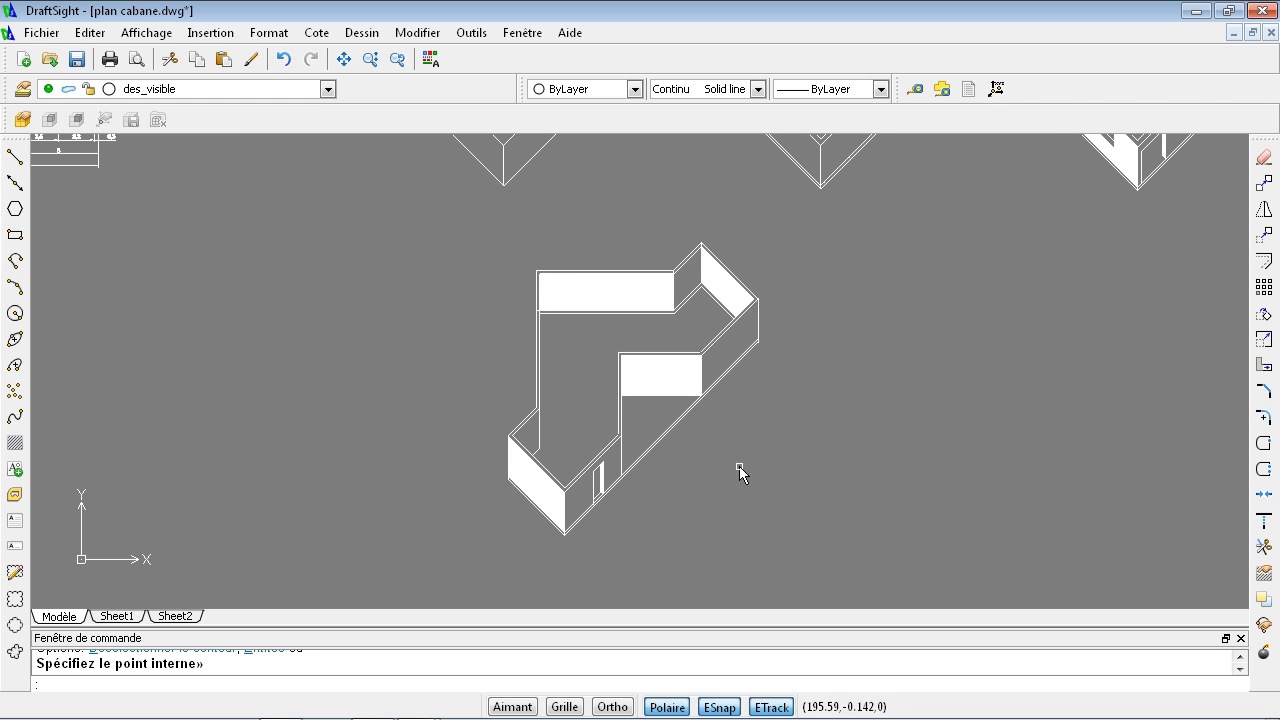
scroll(713, 443, down, 2)
middle_drag(737, 443, 640, 404)
scroll(711, 400, down, 1)
middle_drag(740, 372, 693, 464)
scroll(560, 512, up, 5)
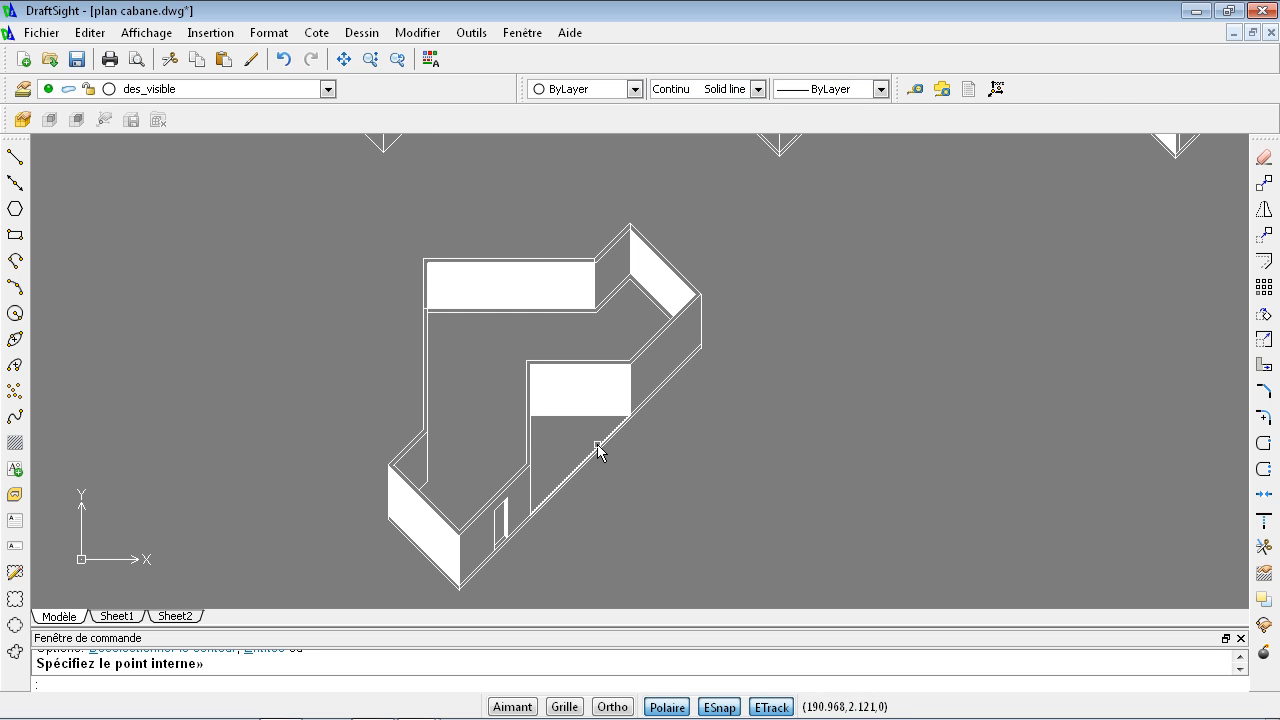
scroll(550, 484, down, 4)
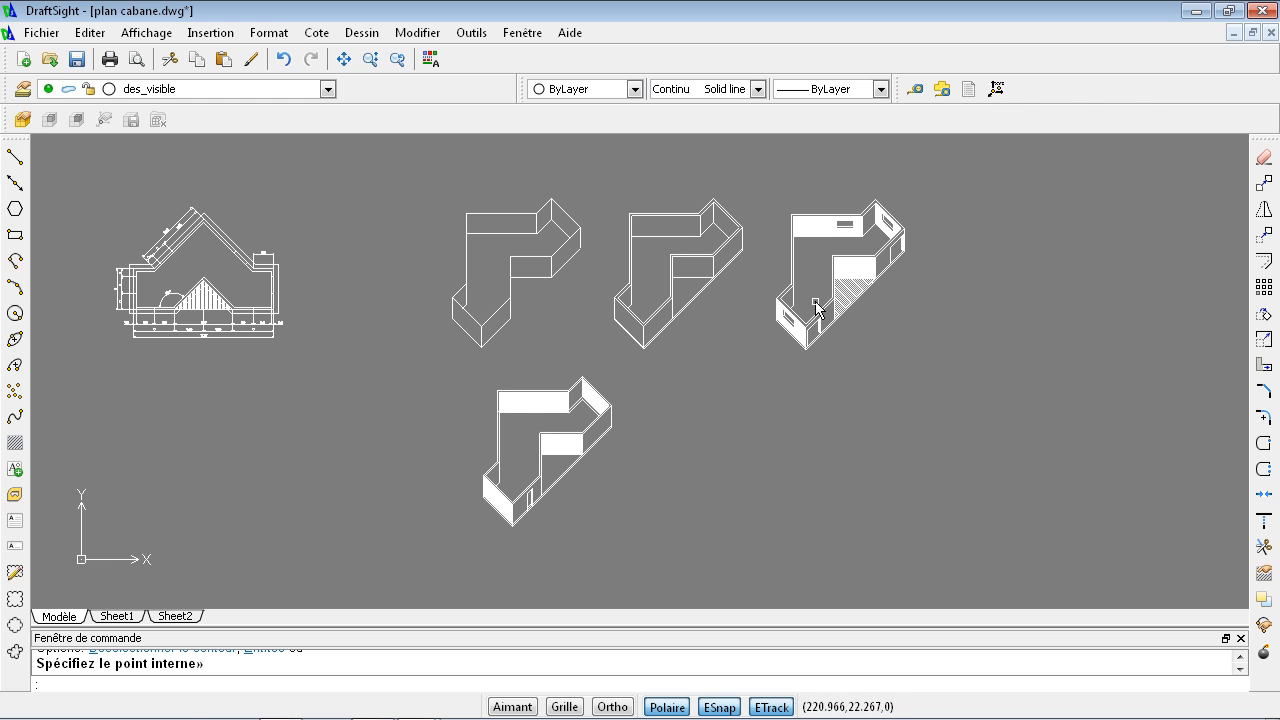
Set up an ANSI31 hatch and specify the triangular floor area below the recessed wall as its boundary.
click(27, 442)
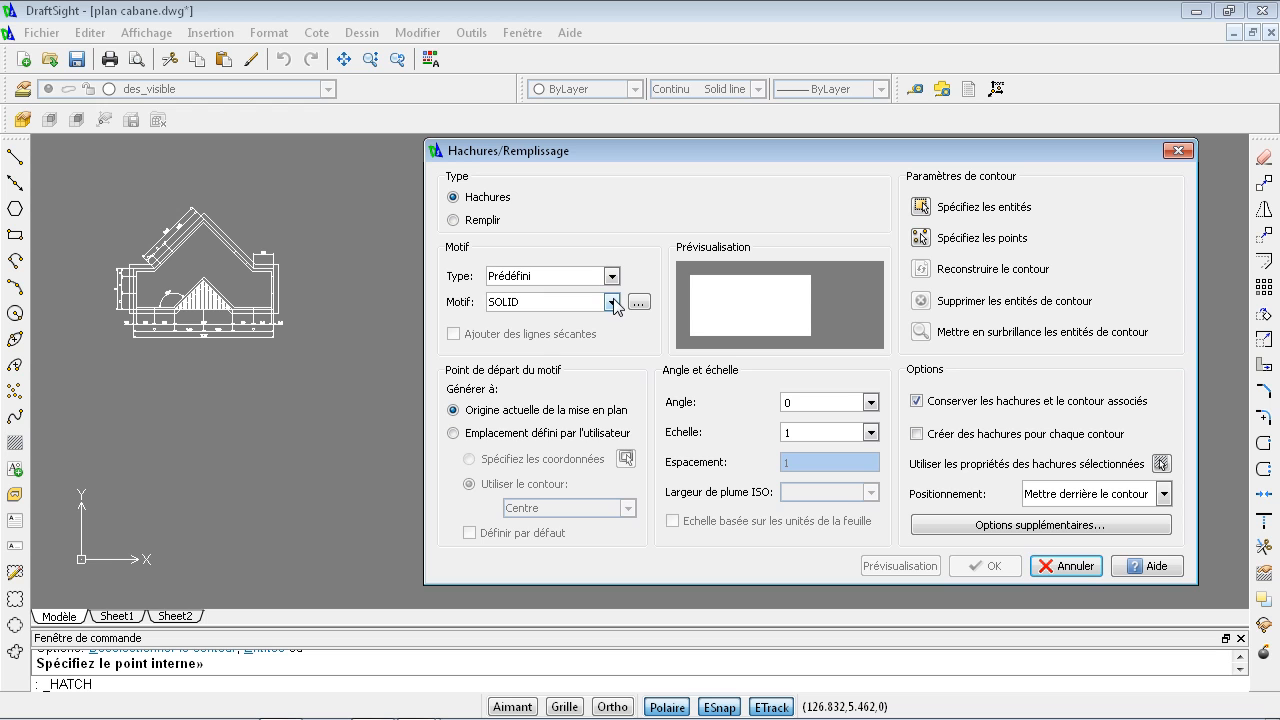
click(611, 301)
drag(613, 418, 614, 351)
click(519, 345)
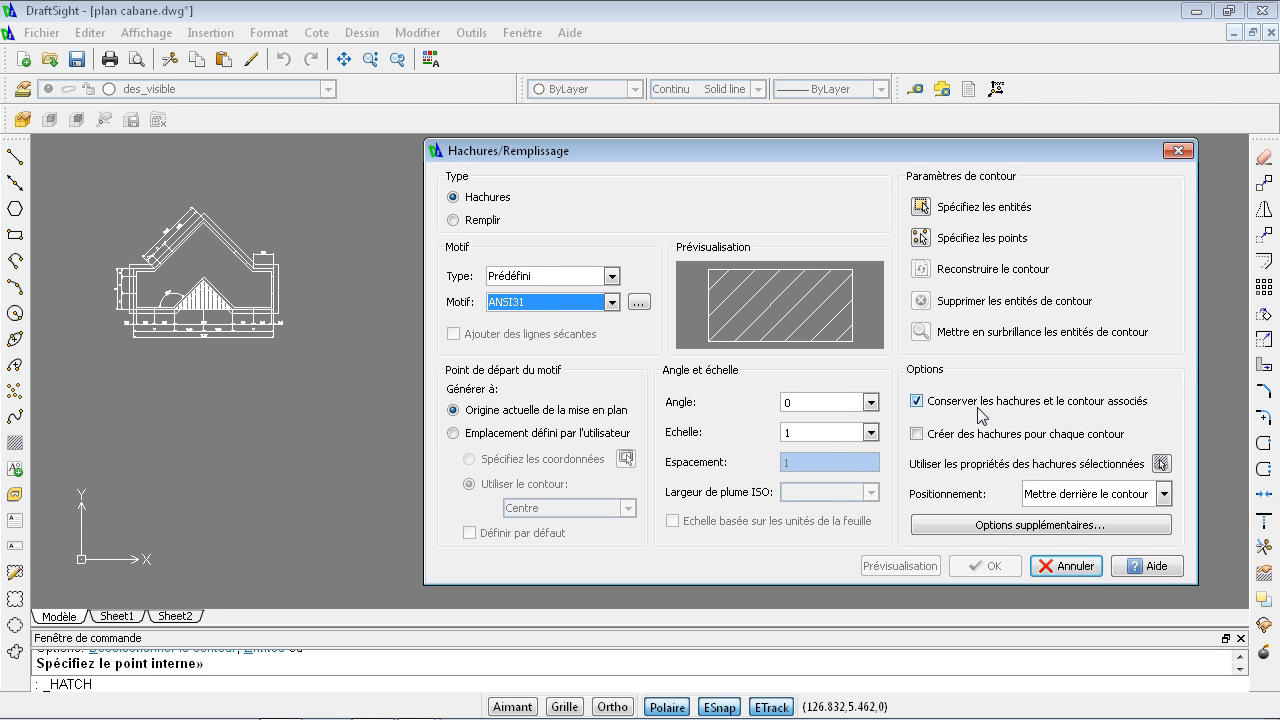
click(919, 237)
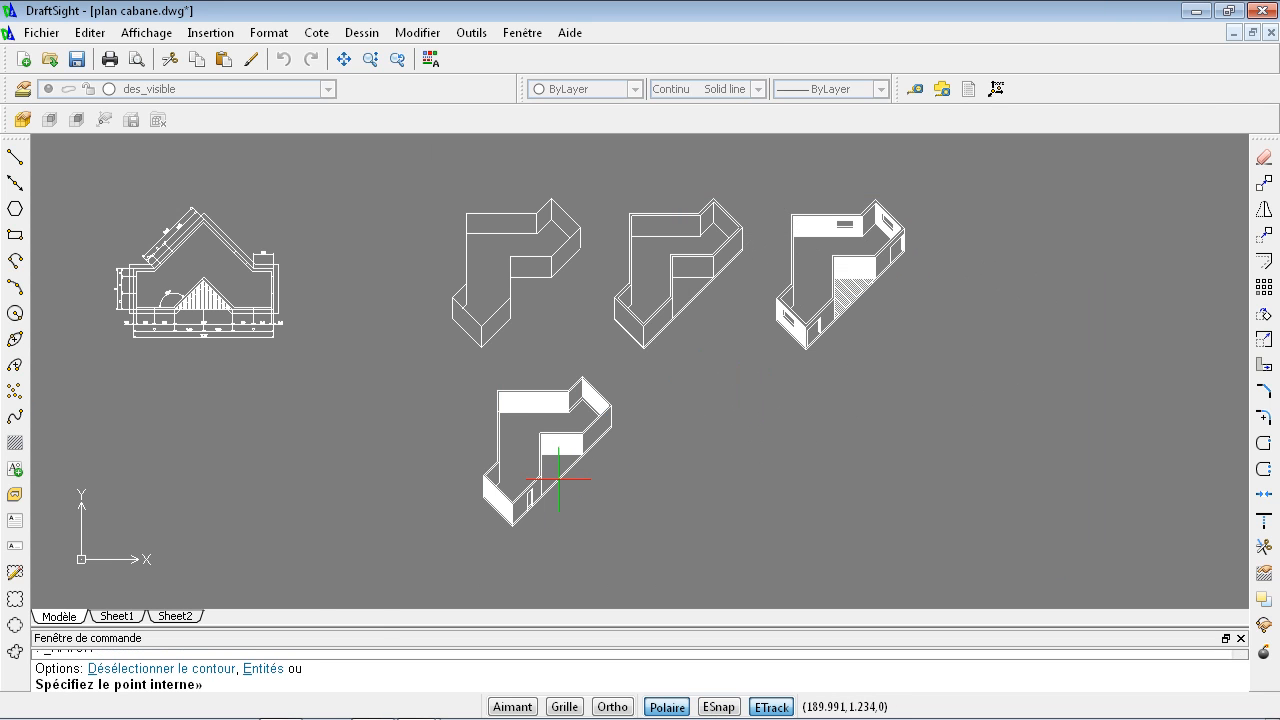
scroll(577, 466, up, 4)
middle_drag(580, 466, 636, 400)
click(598, 374)
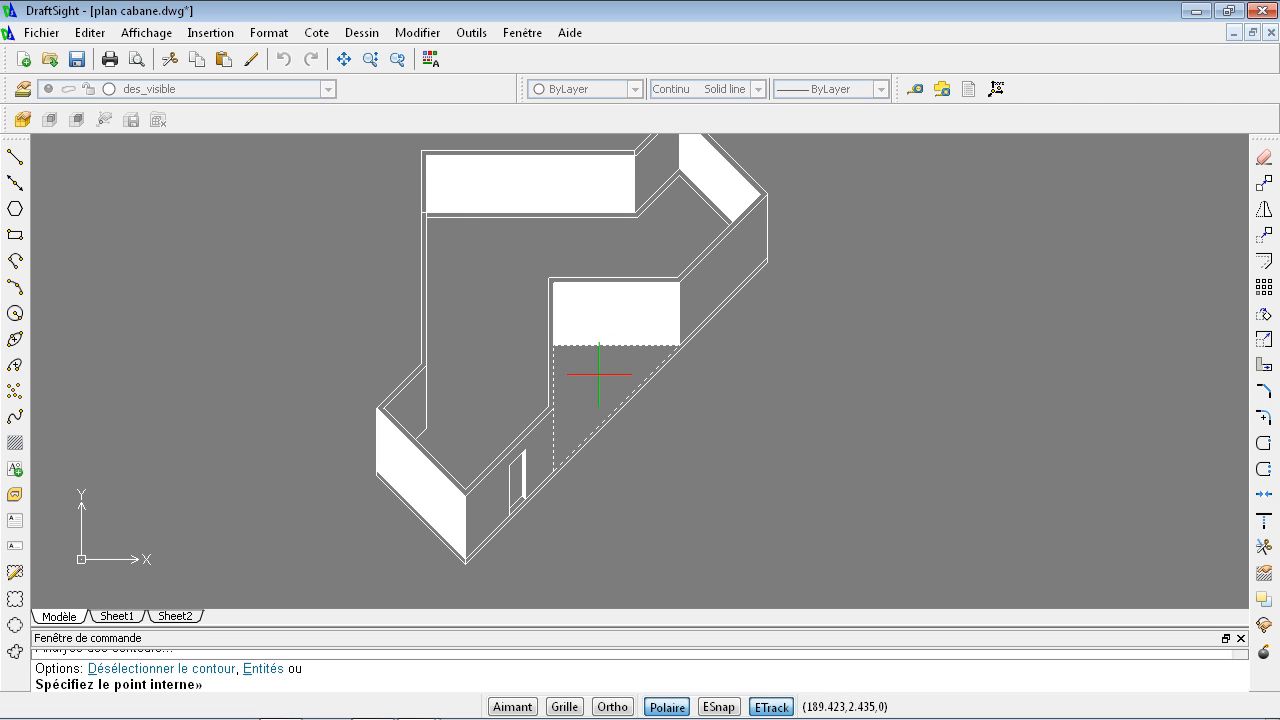
key(Return)
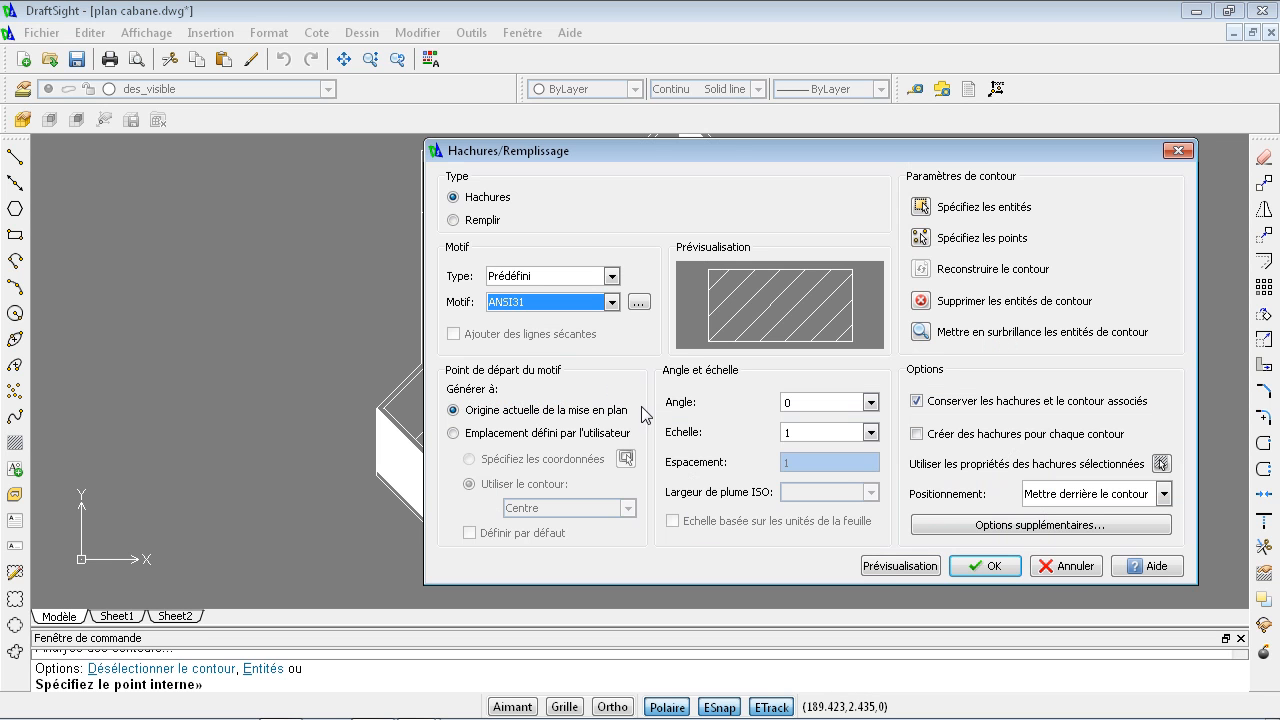
Set the hatch scale to 0.1 and preview the hatching in the triangular area.
click(895, 567)
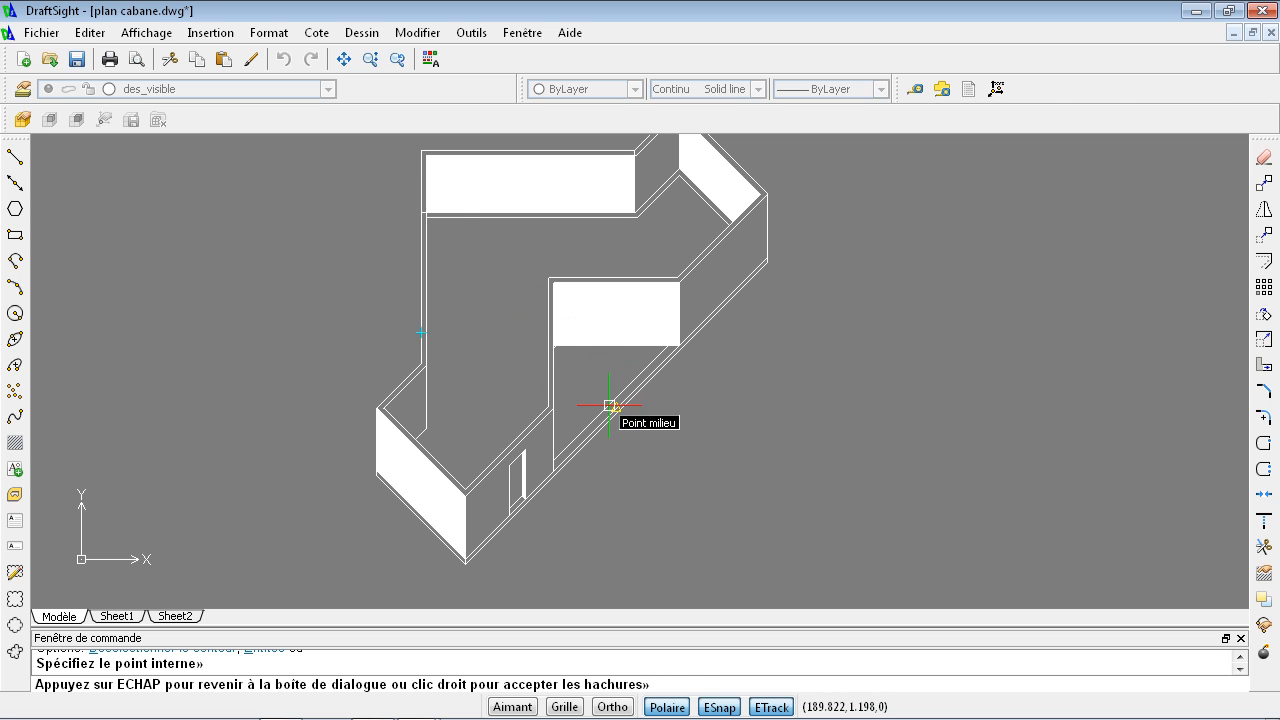
key(Escape)
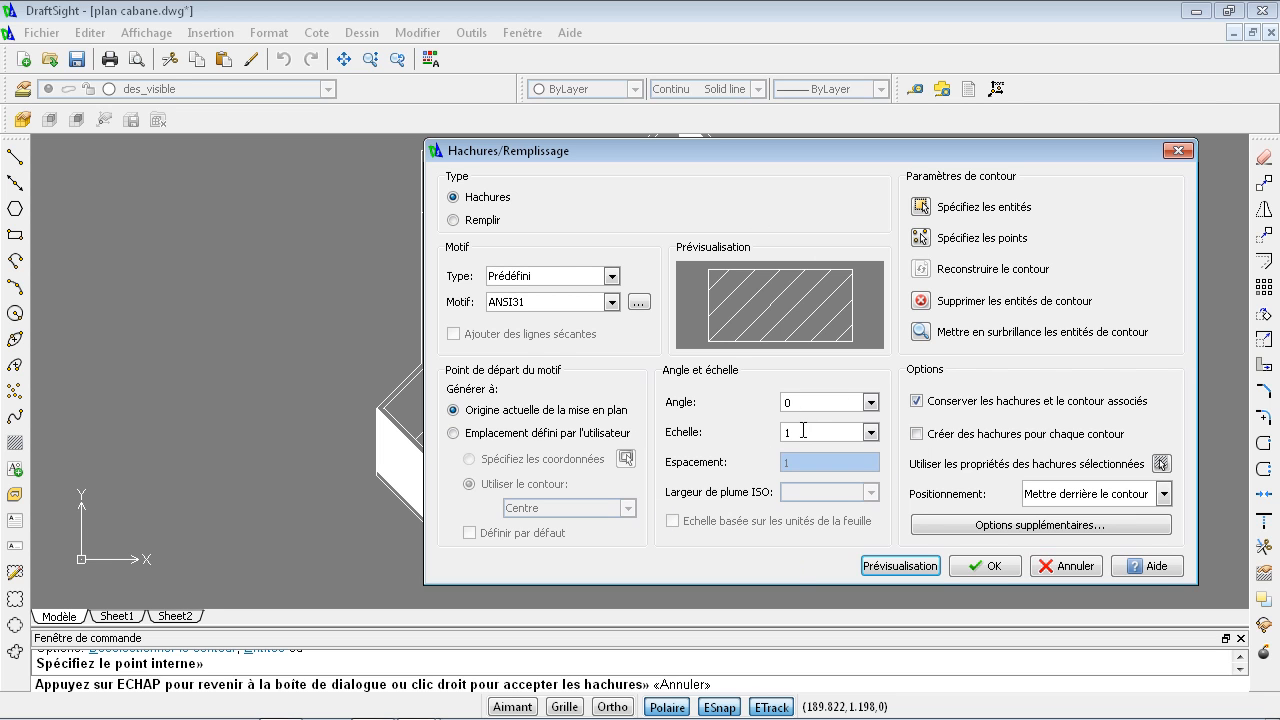
drag(803, 435, 782, 438)
text(0.)
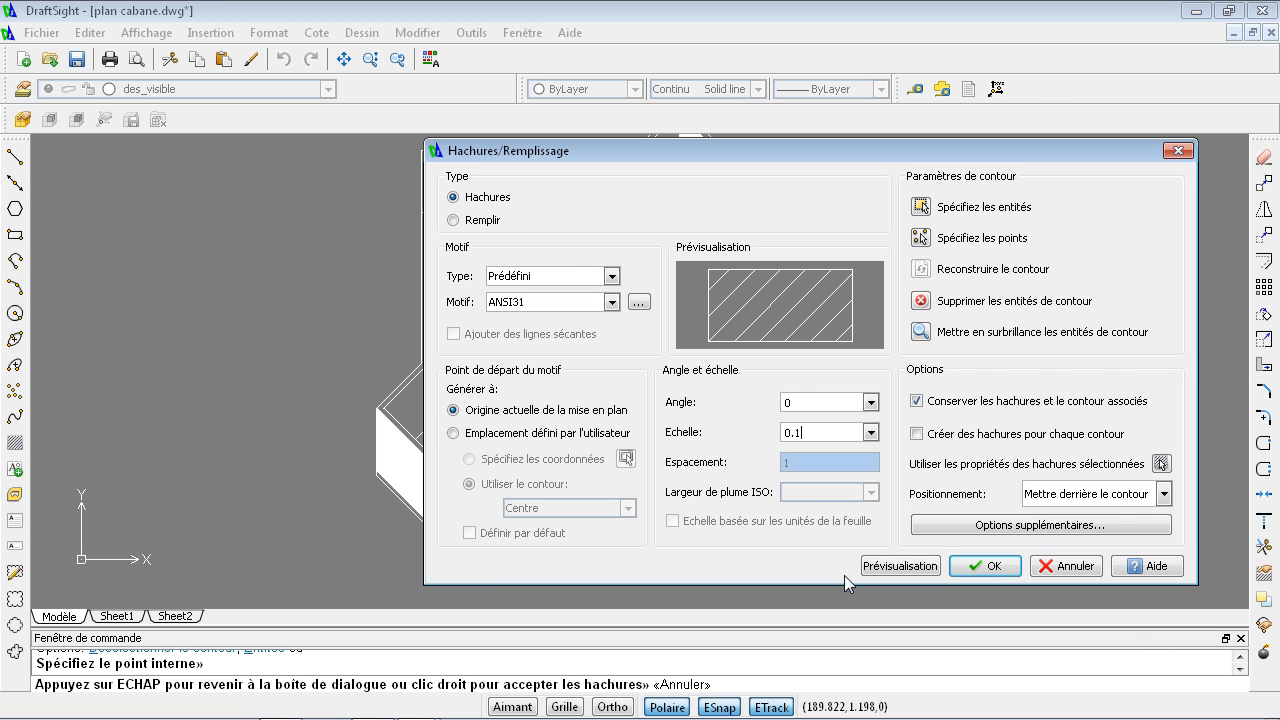
click(899, 566)
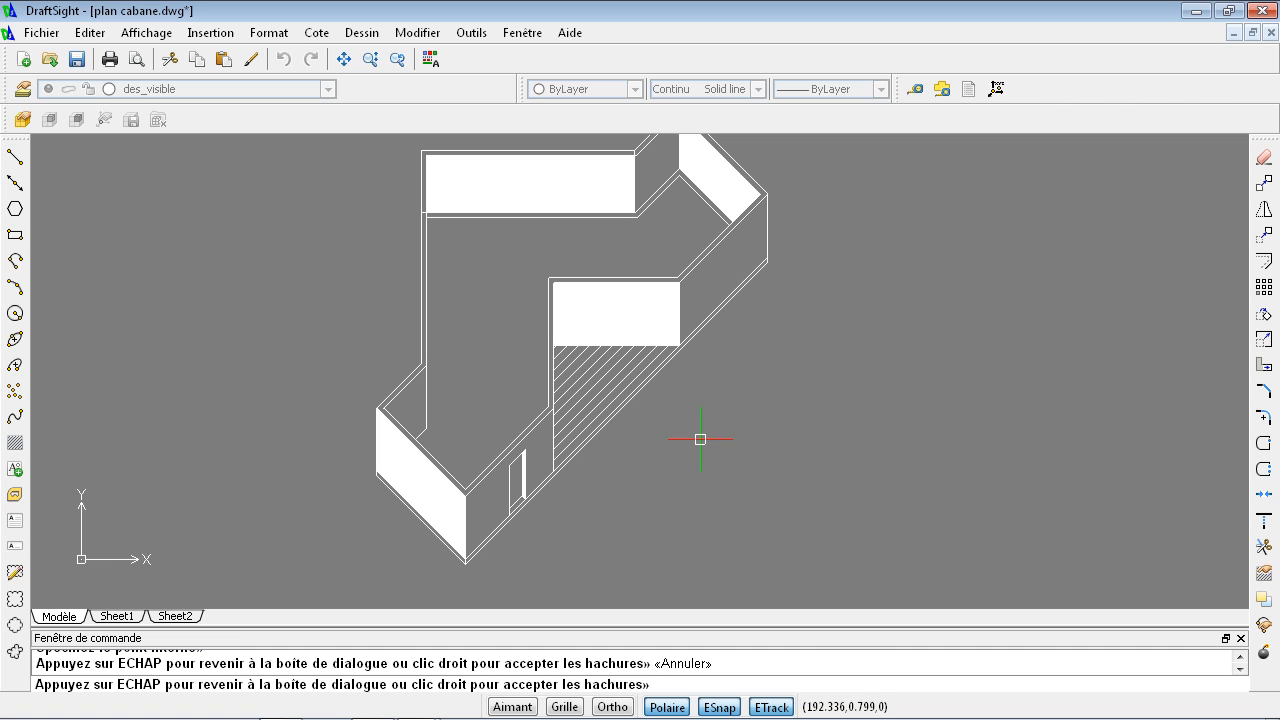
scroll(760, 478, down, 5)
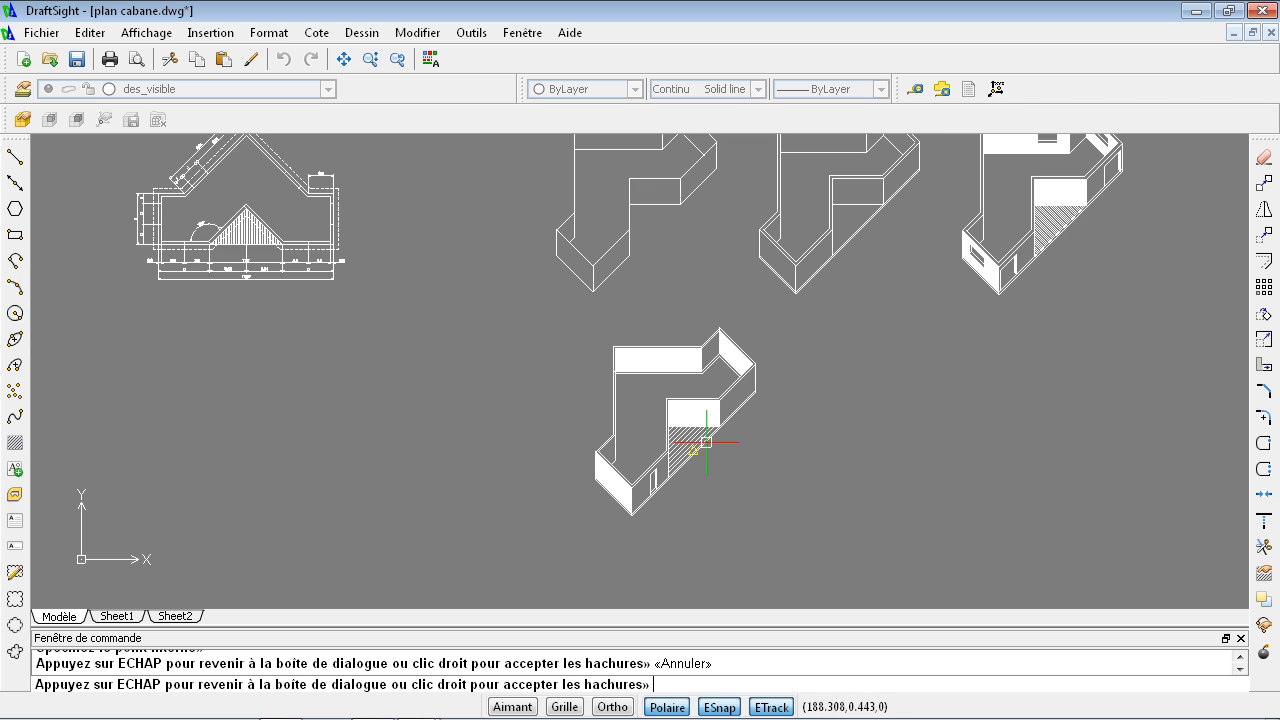
scroll(706, 441, up, 6)
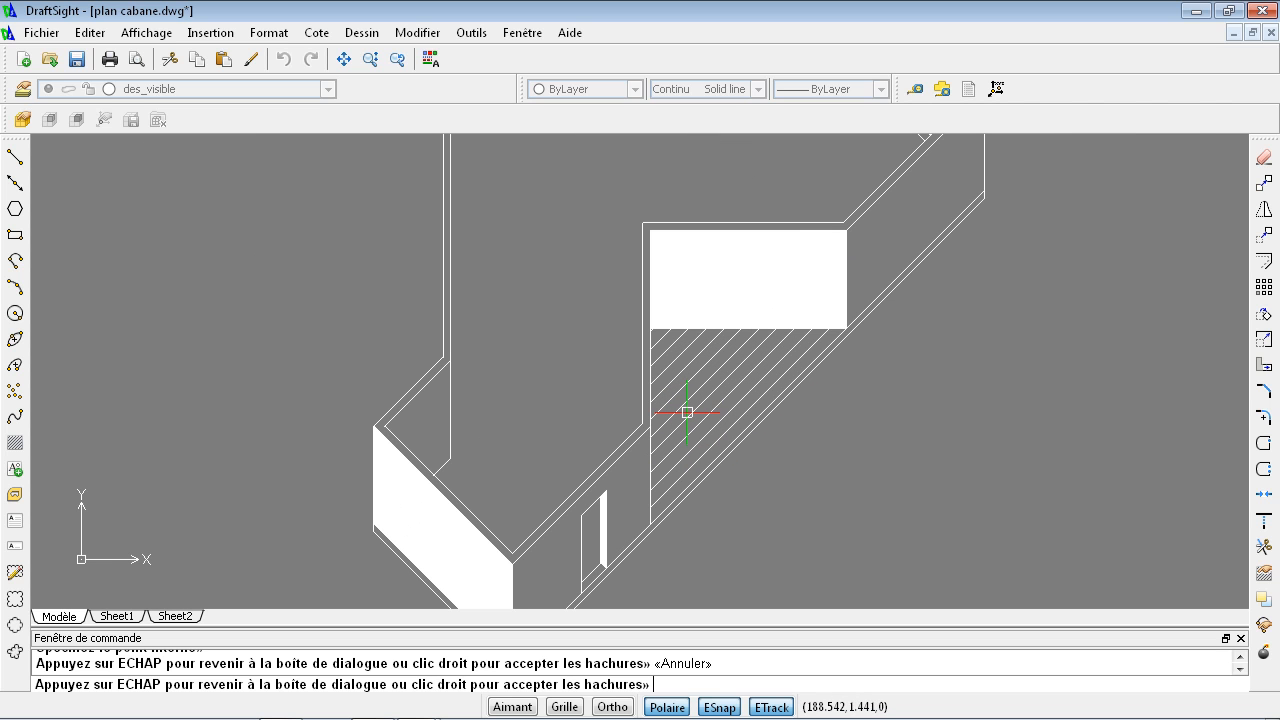
key(Escape)
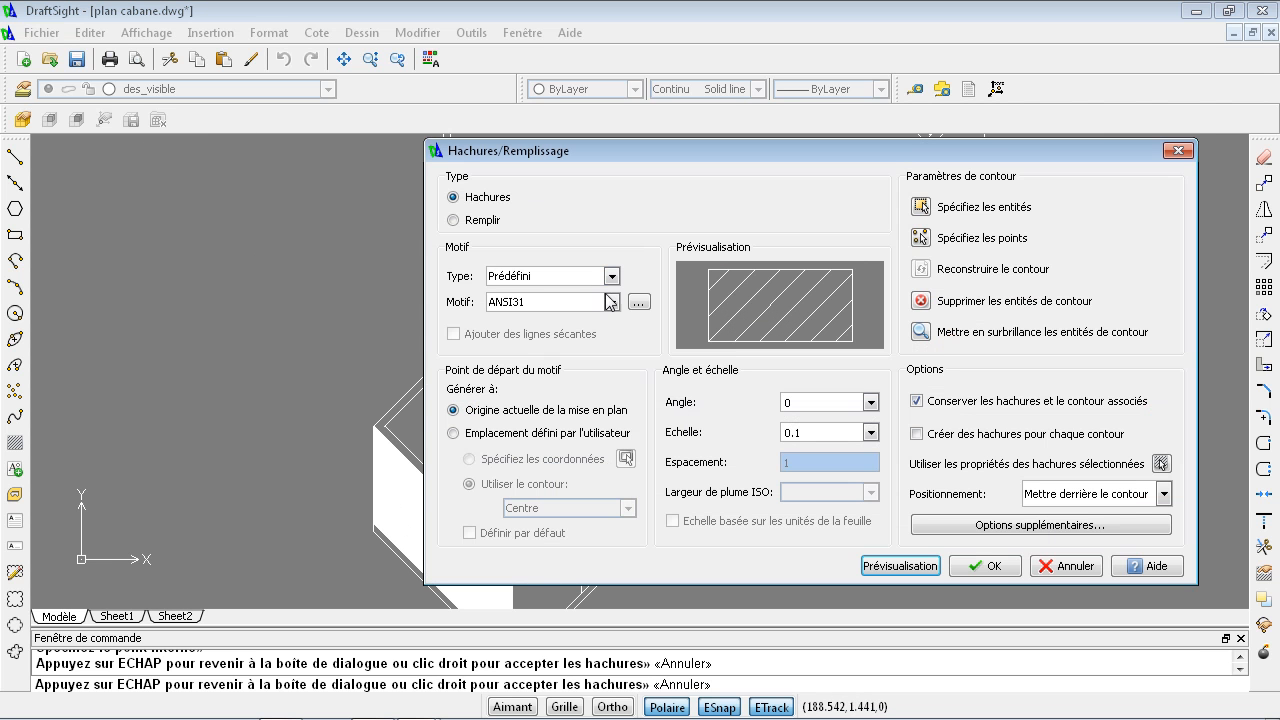
Try a hatch angle of 45° and preview it in the triangular area.
double_click(807, 404)
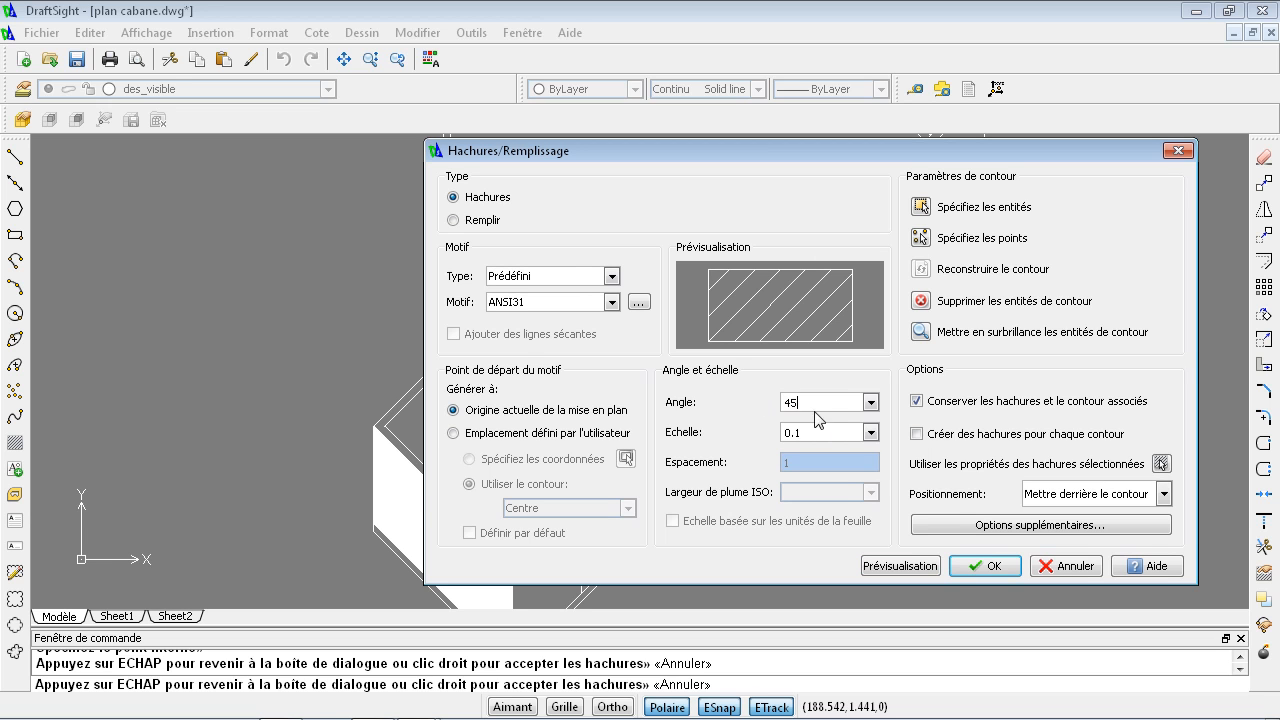
click(899, 566)
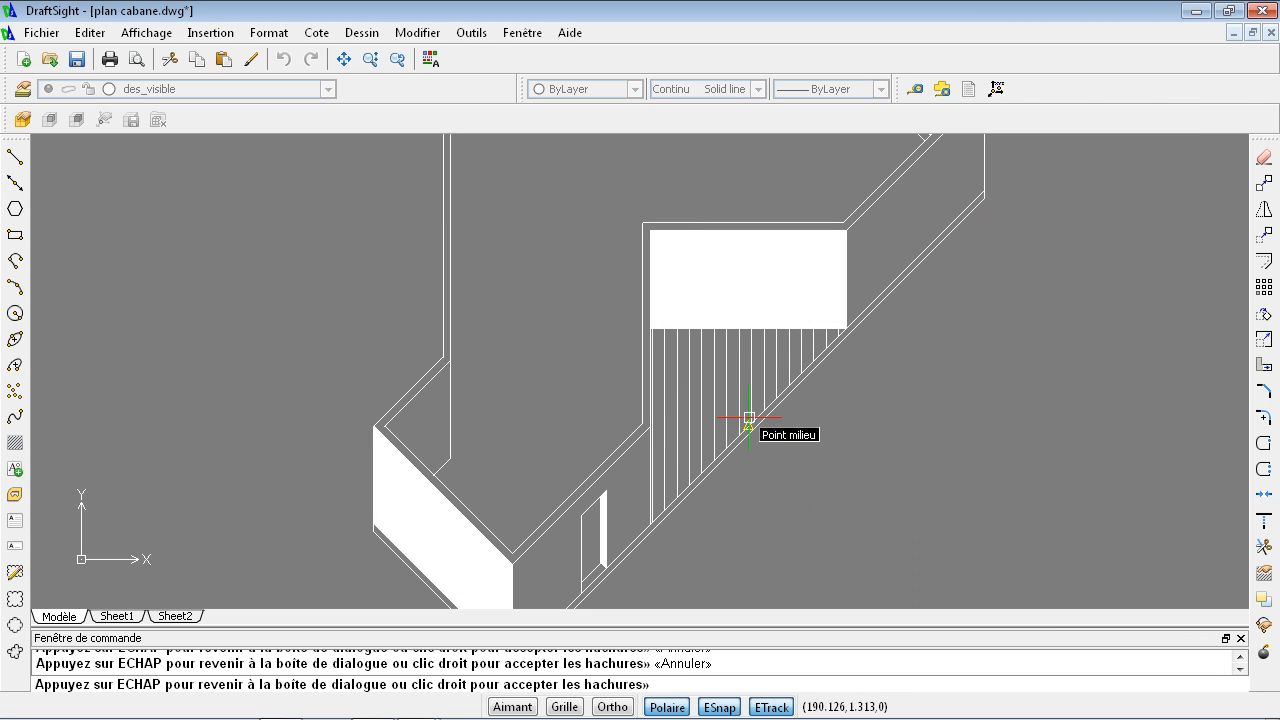
key(Escape)
Set the hatch angle to 90° and apply the hatch to the triangular area.
drag(803, 402, 775, 407)
text(90)
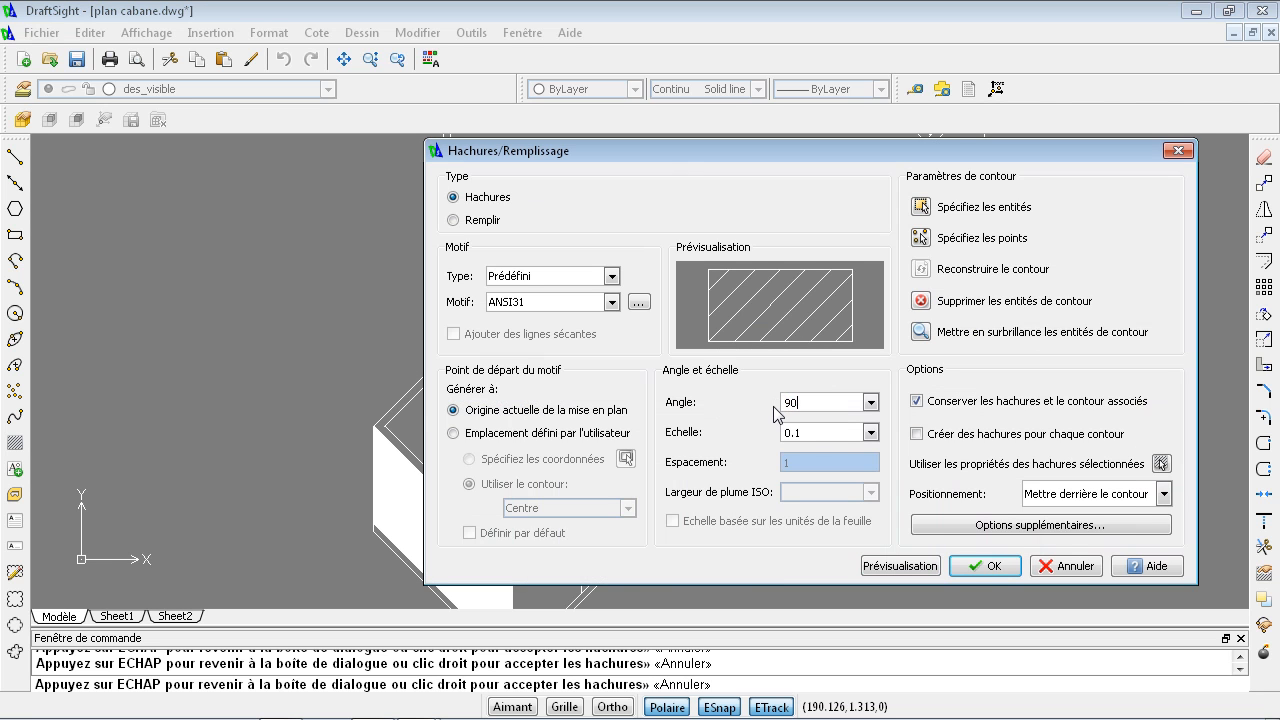
click(962, 566)
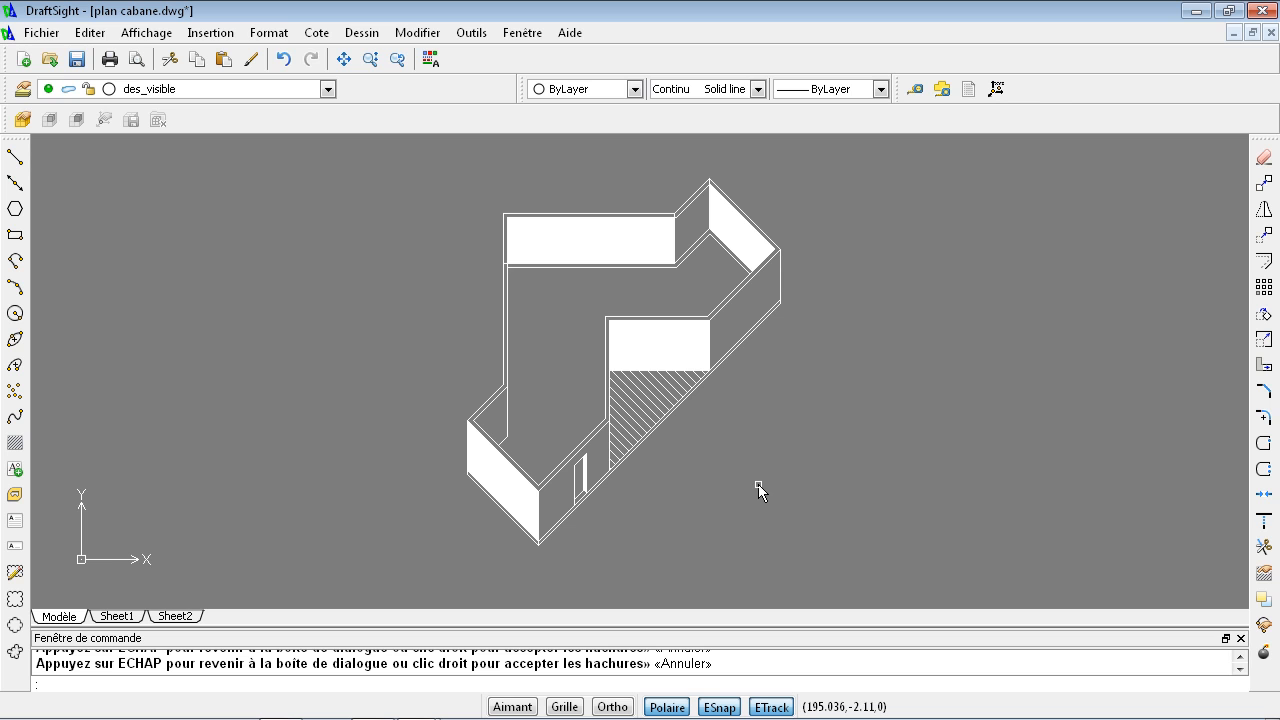